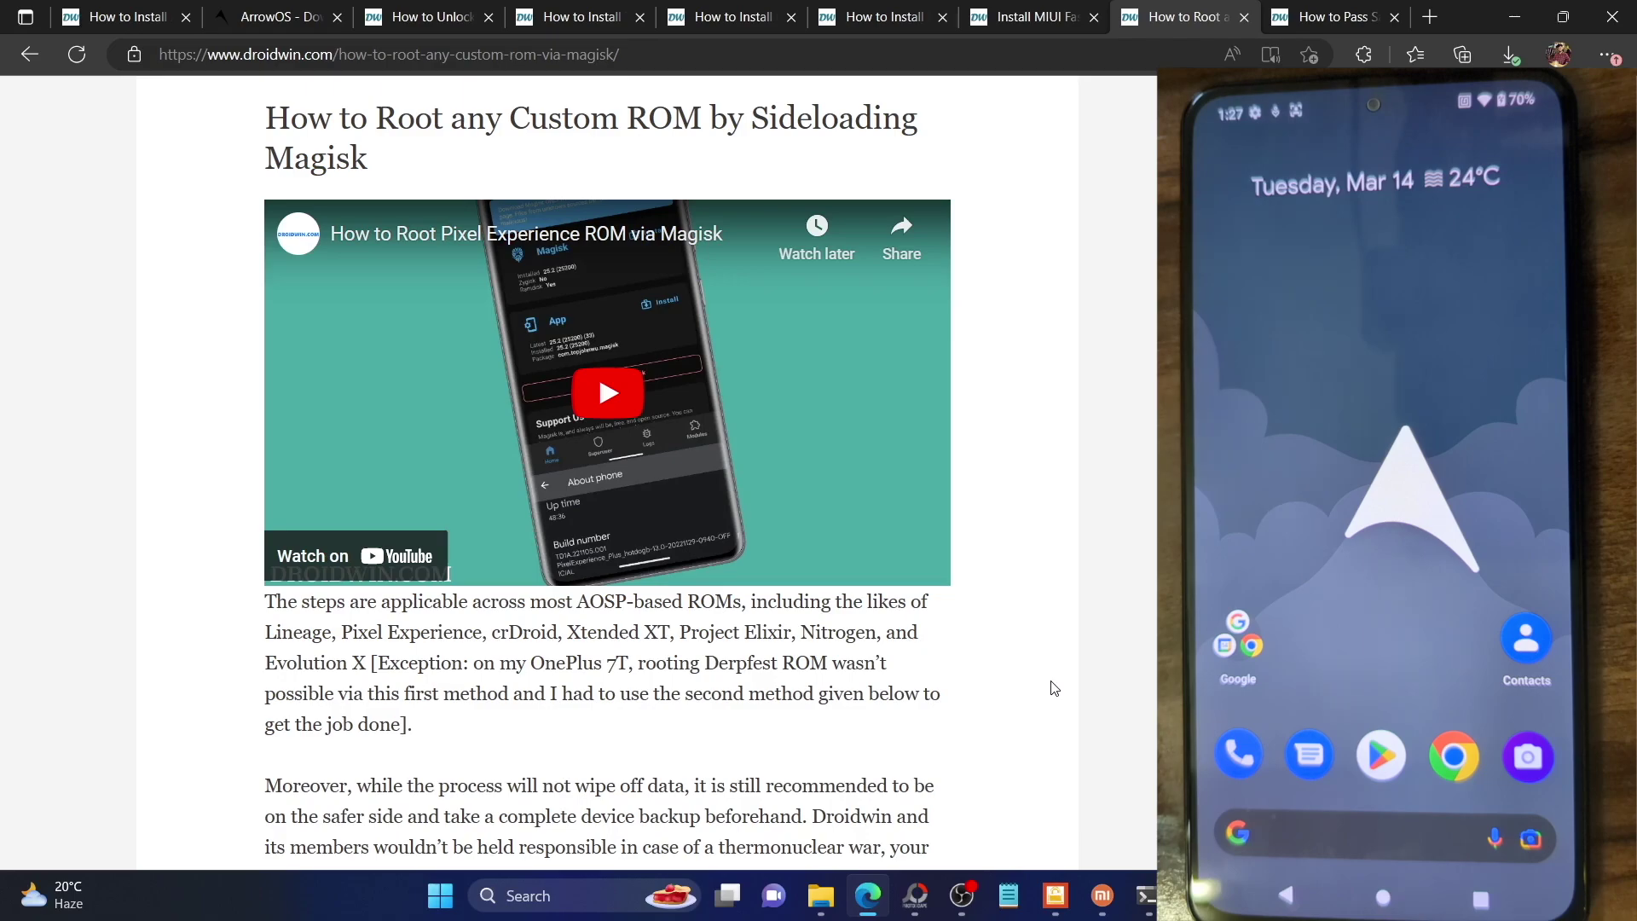
Review the rooting guide's Android SDK and USB Debugging instructions, and look at the extracted platform-tools folder on drive E
{"action": "scroll", "coordinate": [1055, 688], "scroll_direction": "down", "scroll_amount": 5}
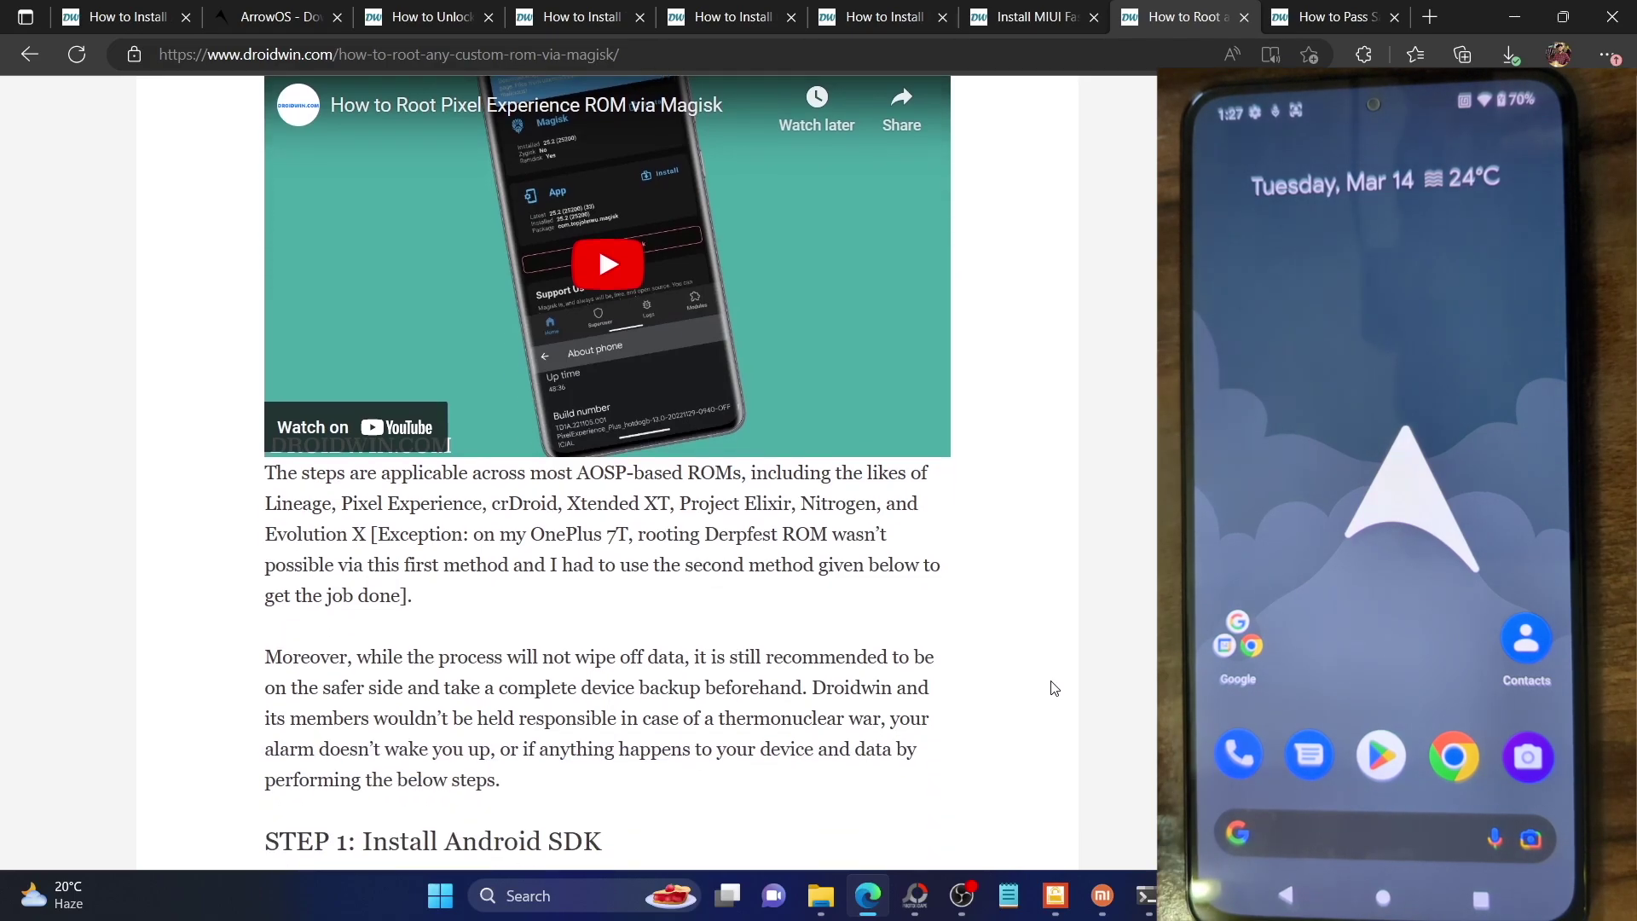
{"action": "scroll", "coordinate": [1055, 688], "scroll_direction": "down", "scroll_amount": 1}
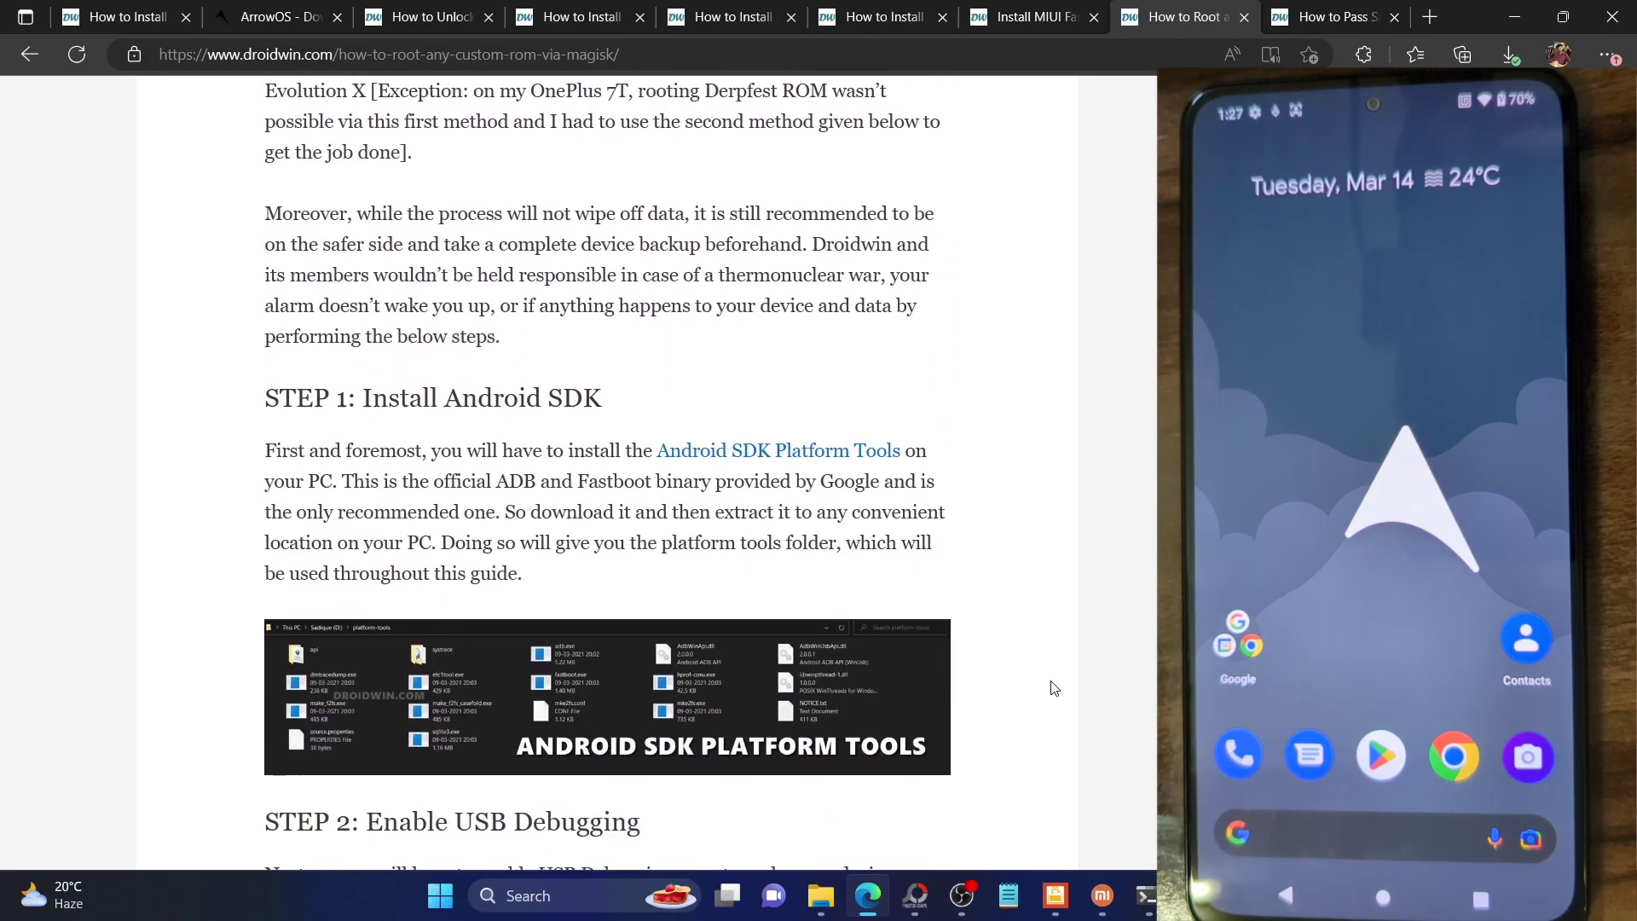
{"action": "scroll", "coordinate": [527, 397], "scroll_direction": "down", "scroll_amount": 1}
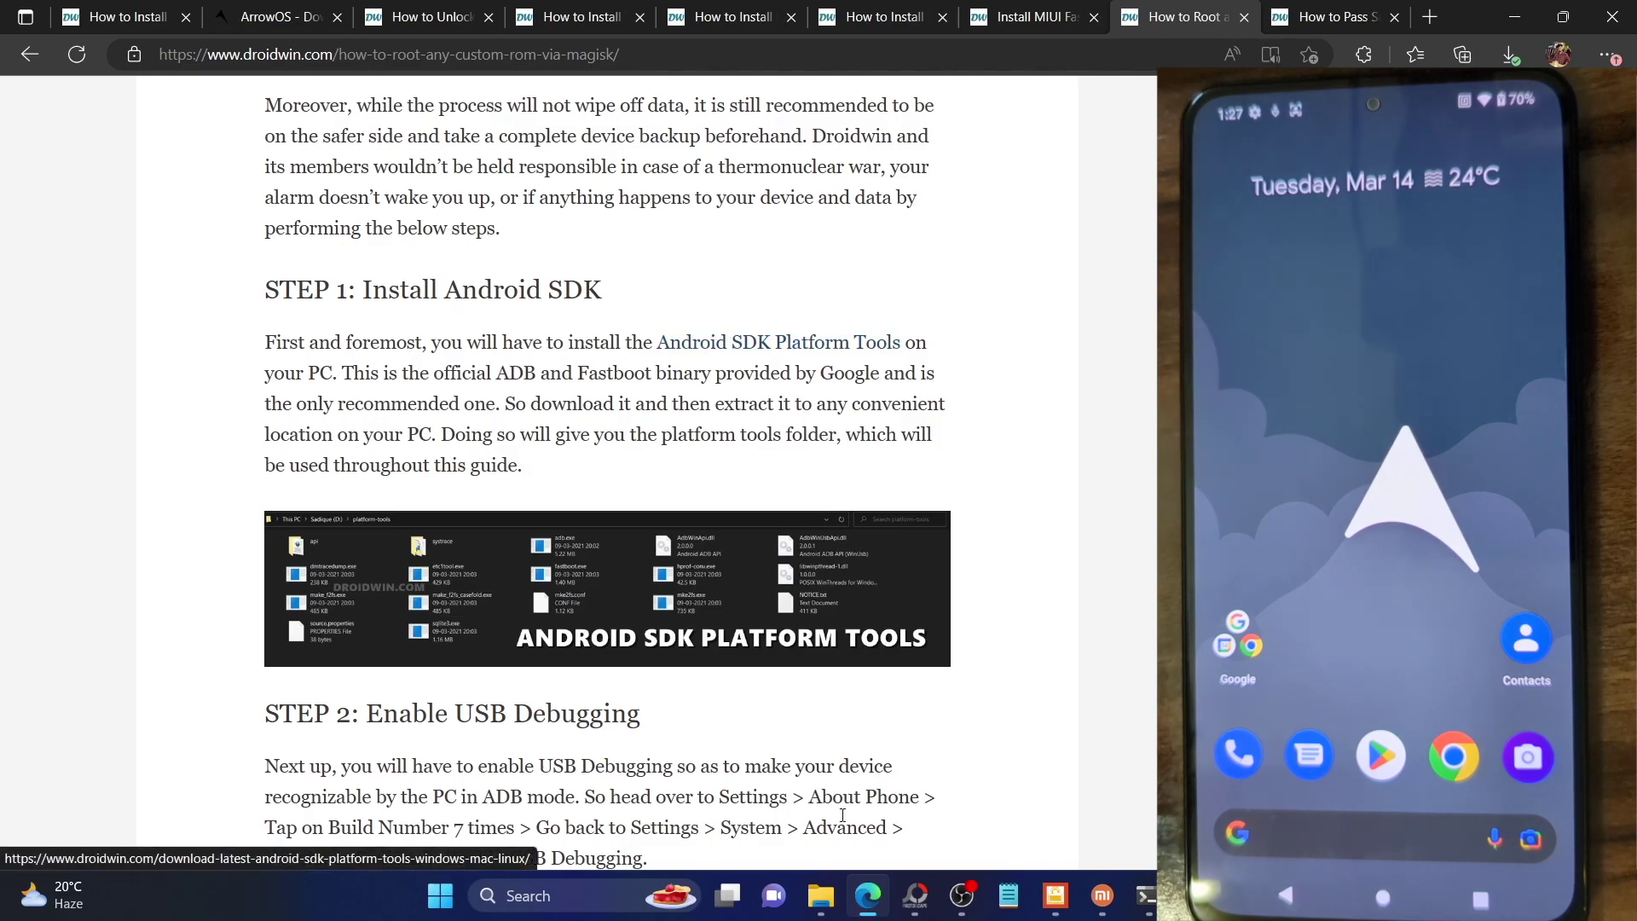
{"action": "left_click", "coordinate": [820, 895]}
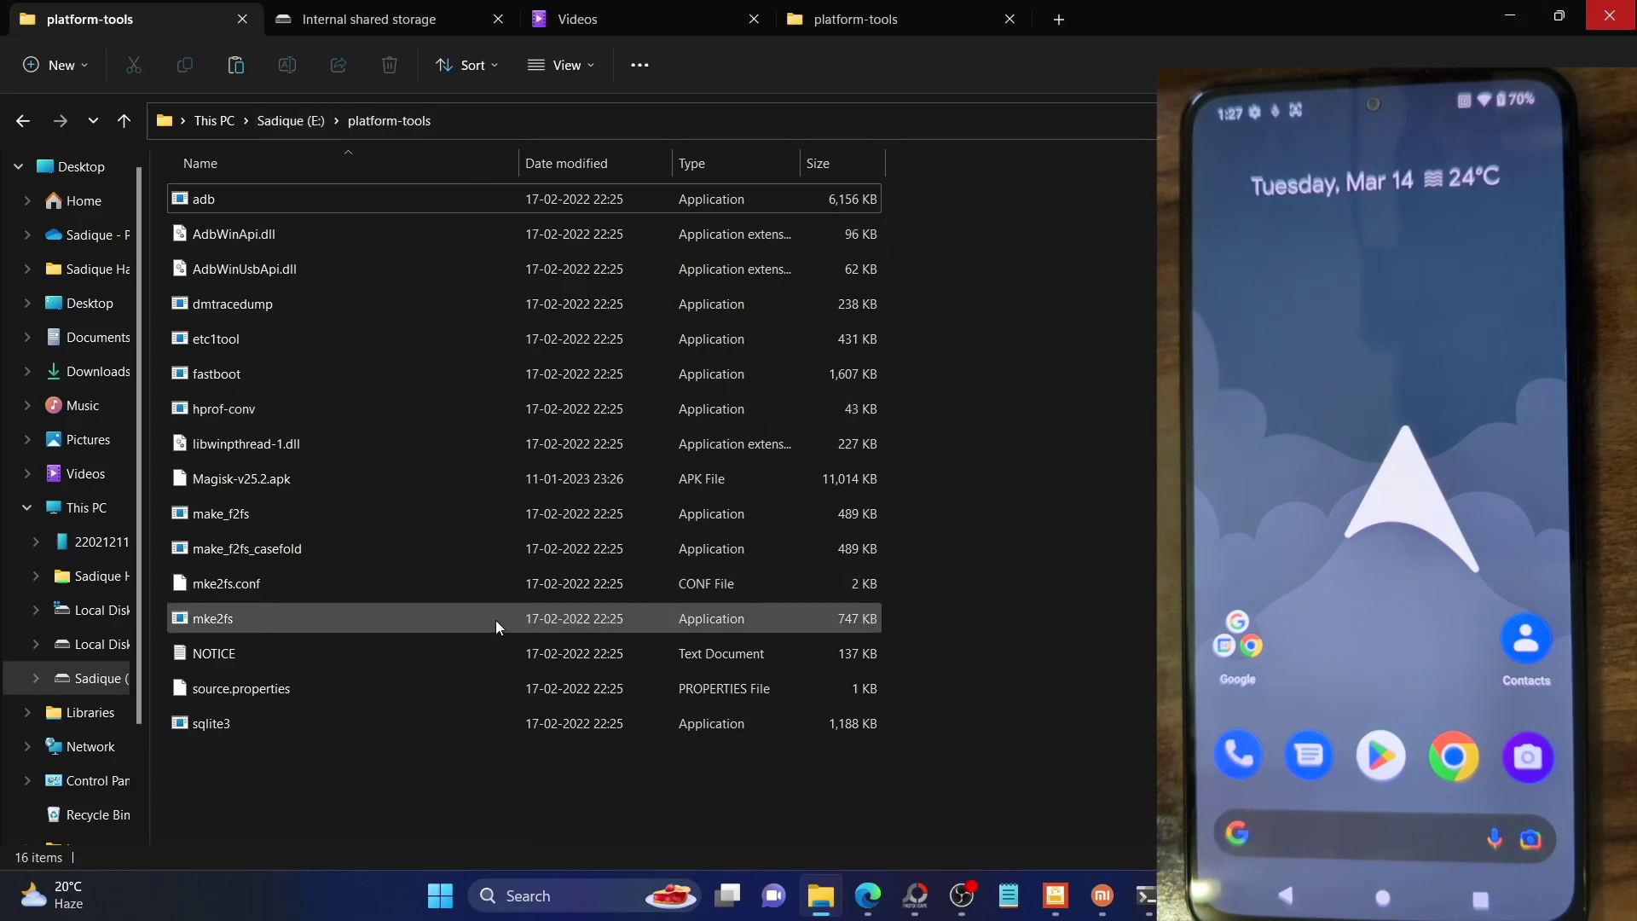
{"action": "left_click", "coordinate": [868, 895]}
{"action": "scroll", "coordinate": [984, 484], "scroll_direction": "down", "scroll_amount": 3}
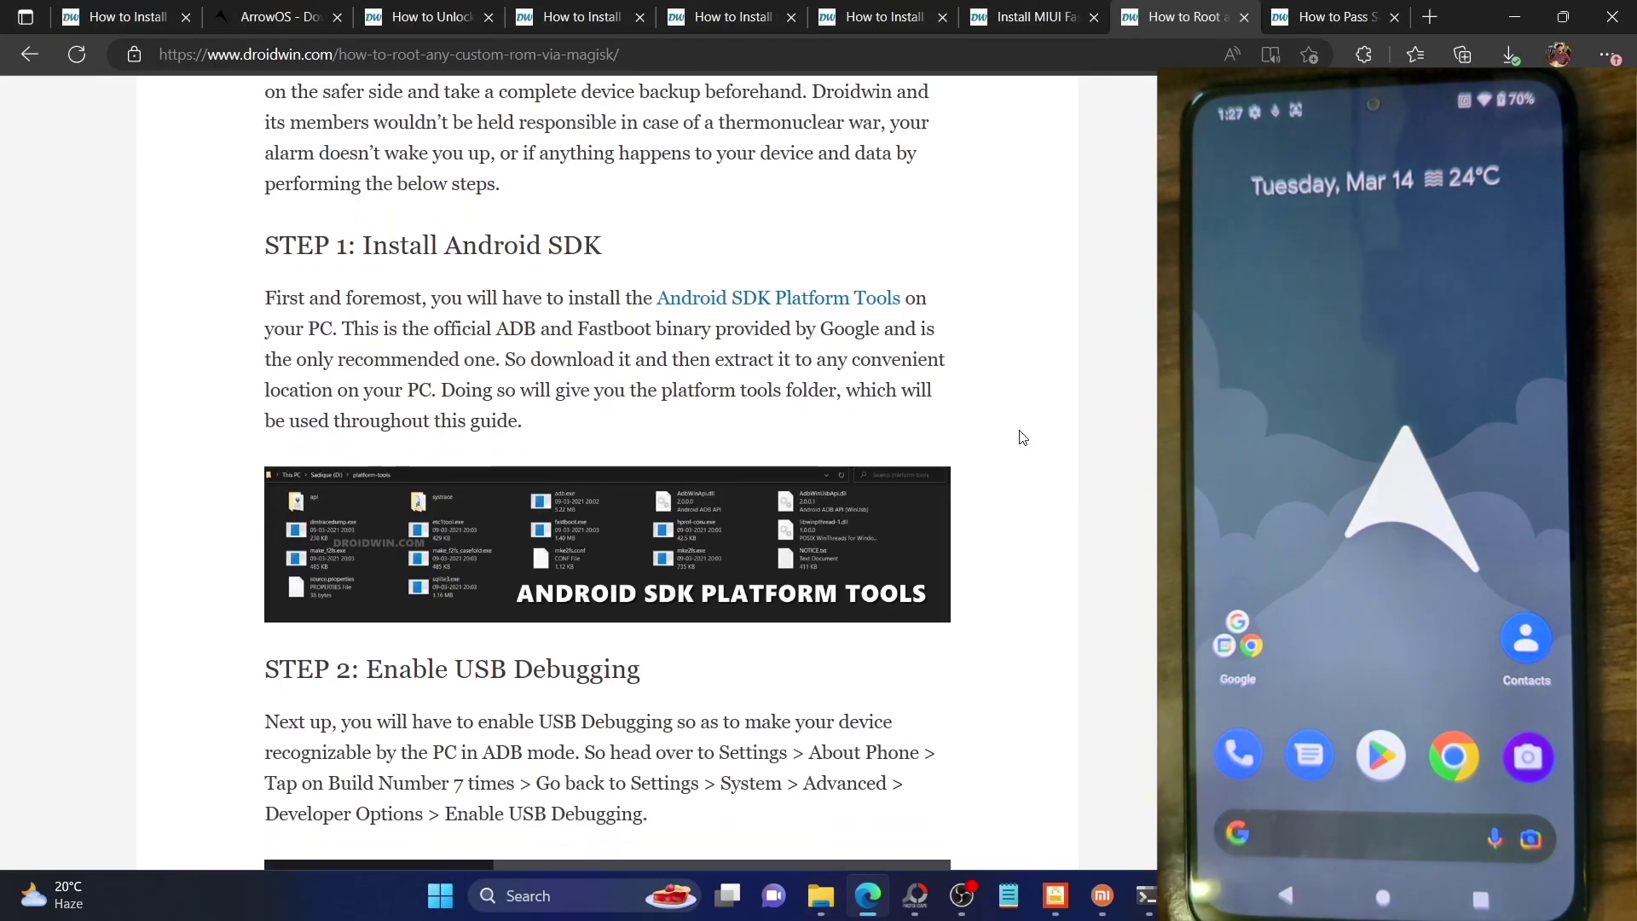
{"action": "double_click", "coordinate": [510, 485]}
{"action": "left_click", "coordinate": [469, 528]}
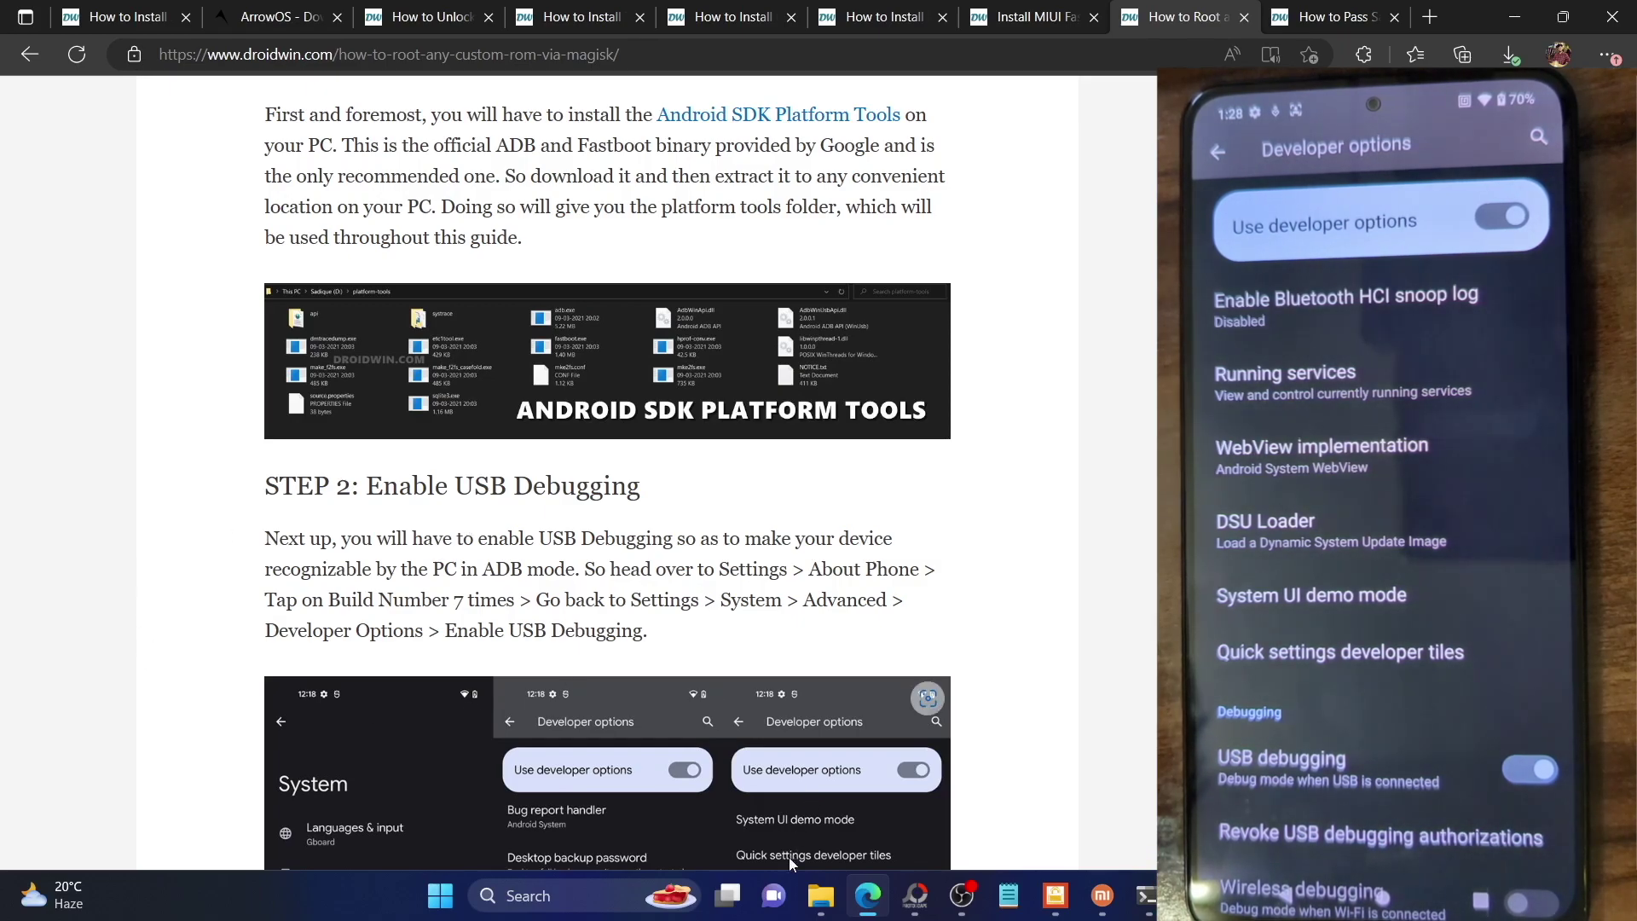
Close the old Command Prompt window and open a new one with cmd from the platform-tools folder
{"action": "left_click", "coordinate": [820, 895]}
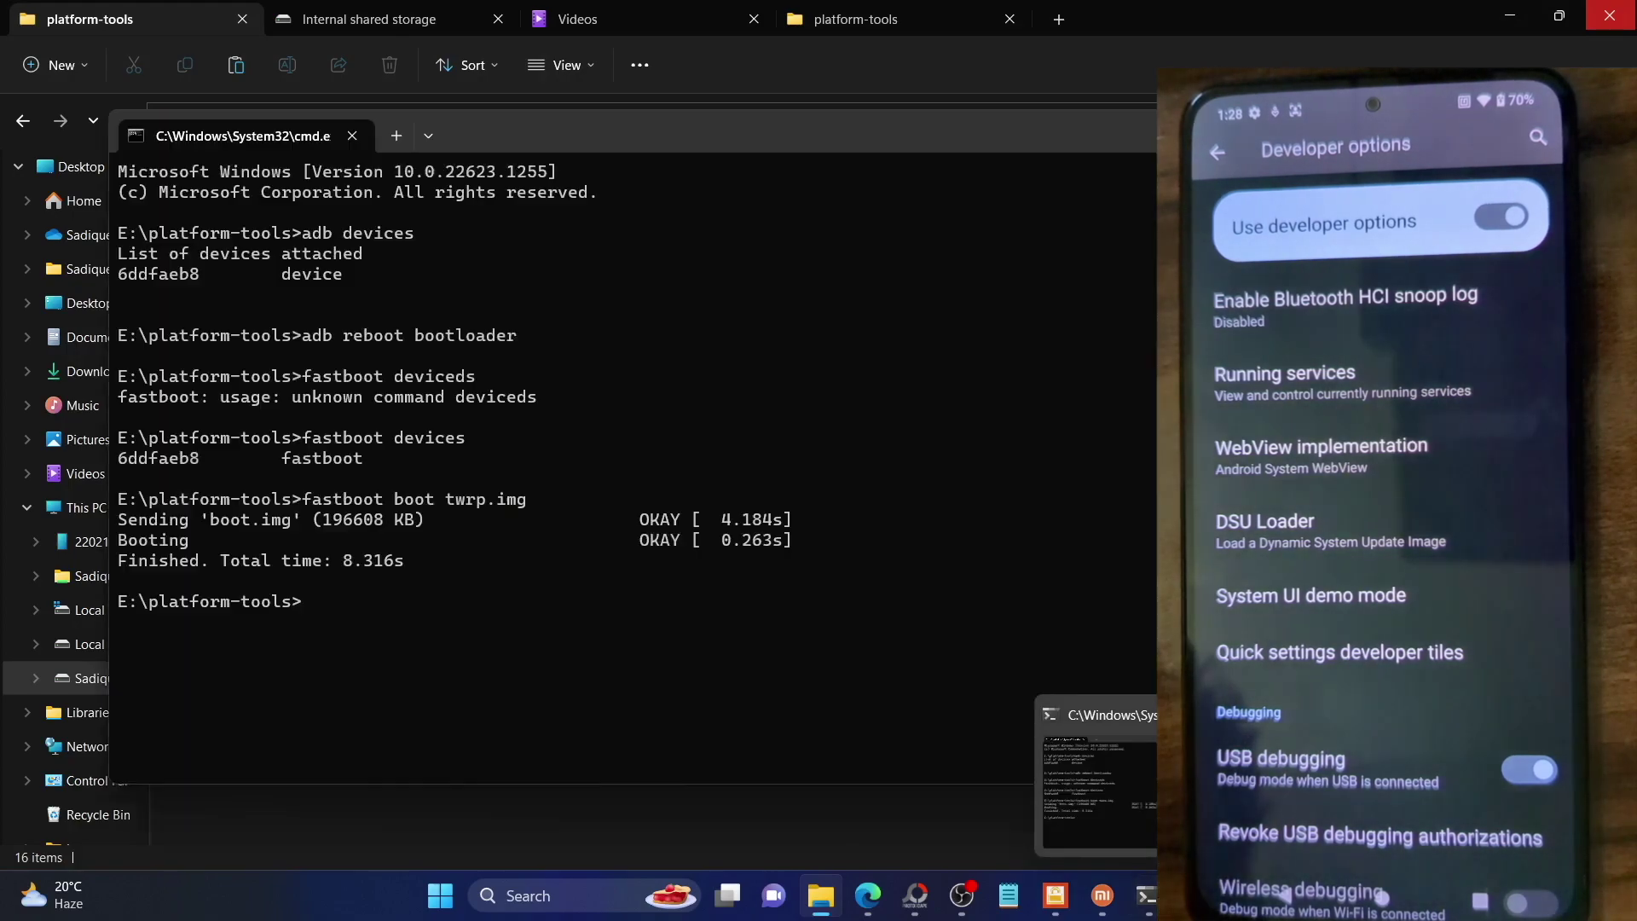
{"action": "left_click", "coordinate": [1219, 687]}
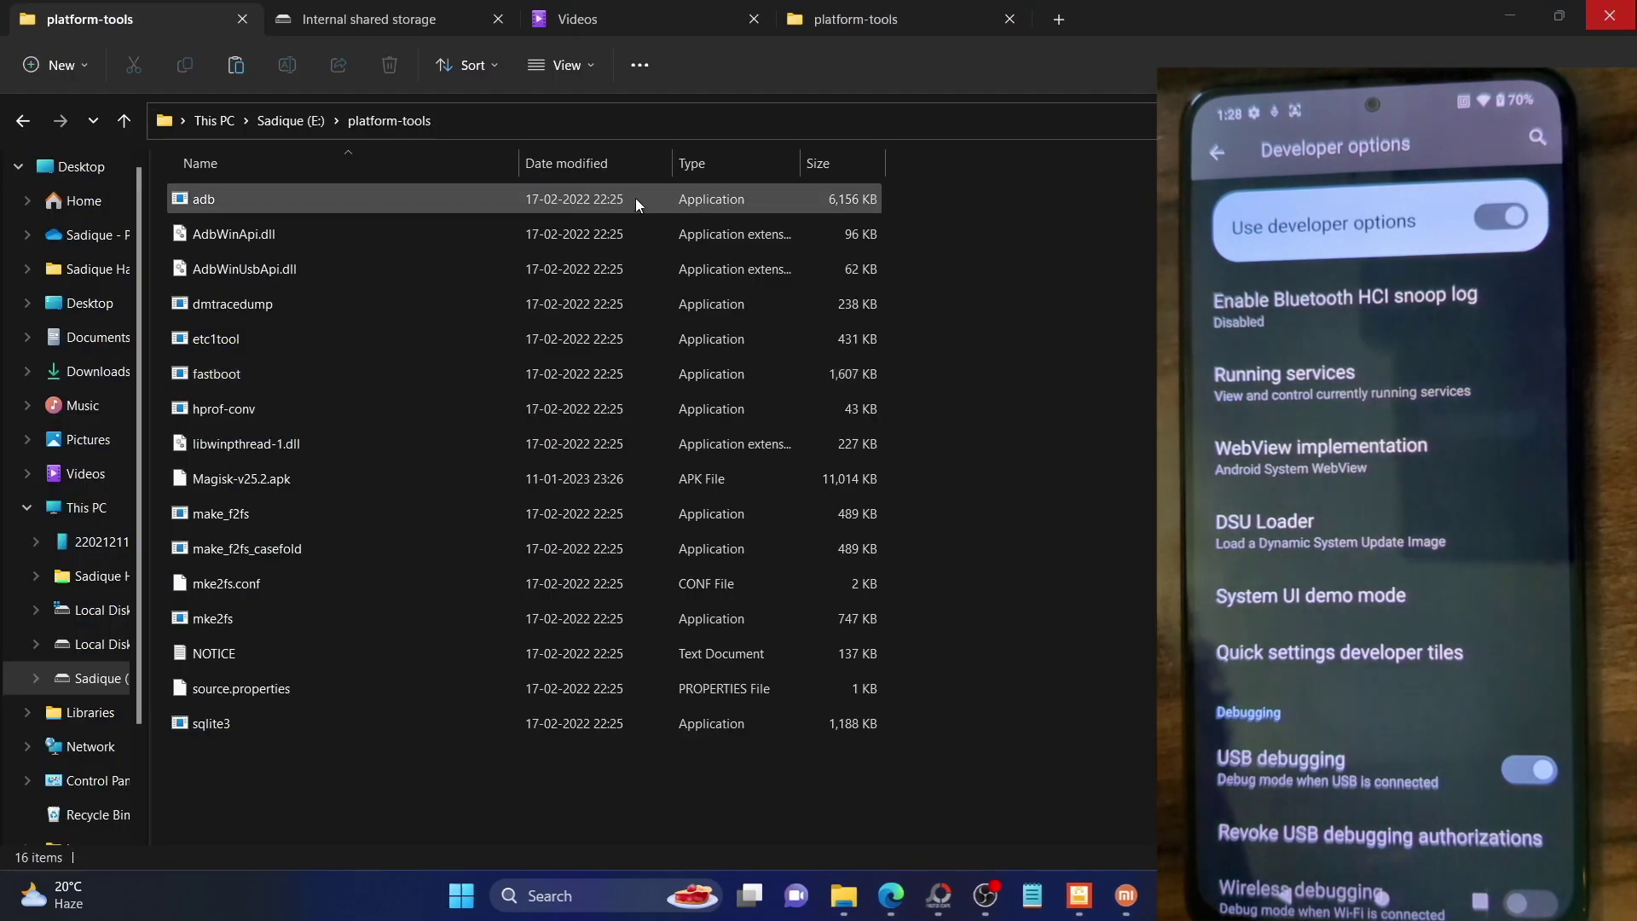
{"action": "left_click", "coordinate": [602, 121]}
{"action": "type", "text": "cmd"}
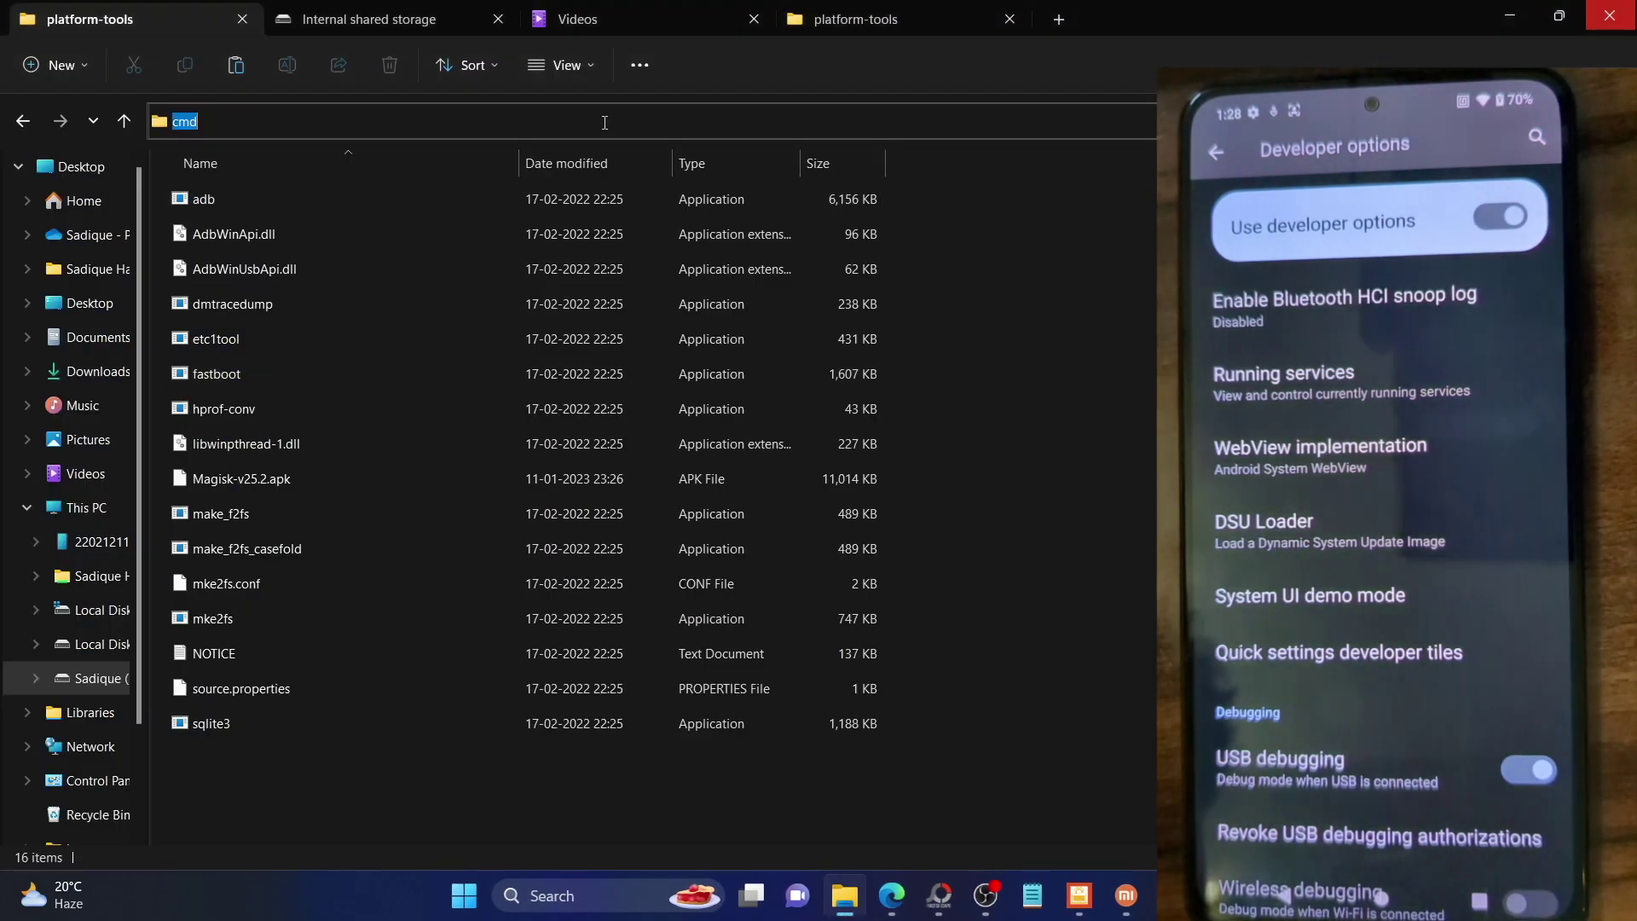
{"action": "key", "text": "Return"}
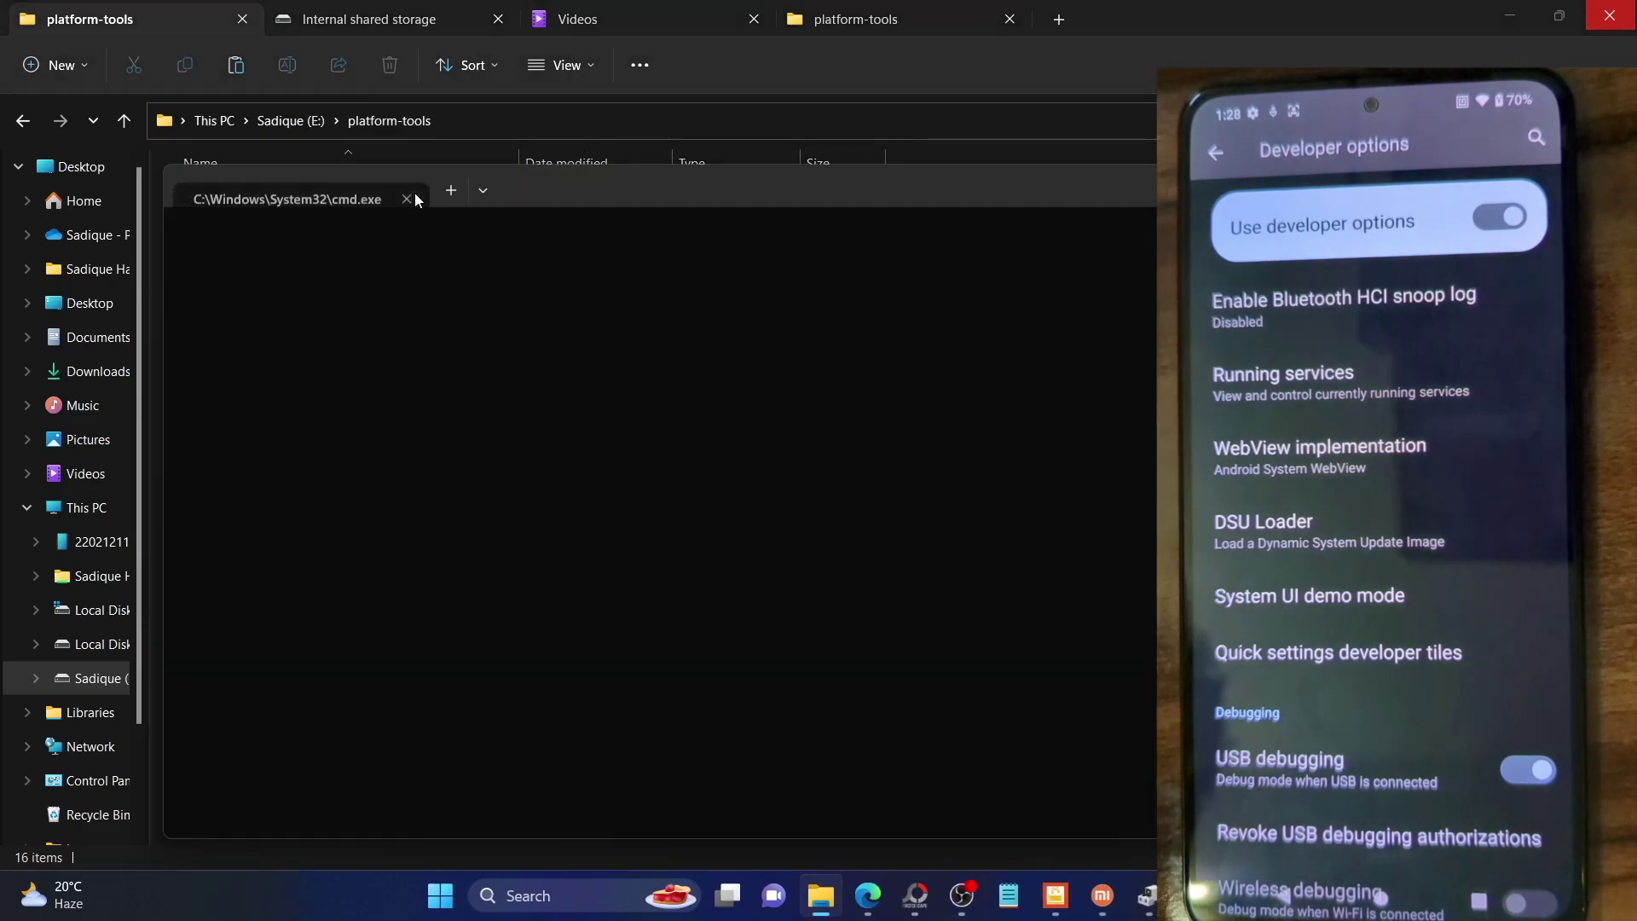
{"action": "left_click_drag", "start_coordinate": [205, 284], "coordinate": [294, 302]}
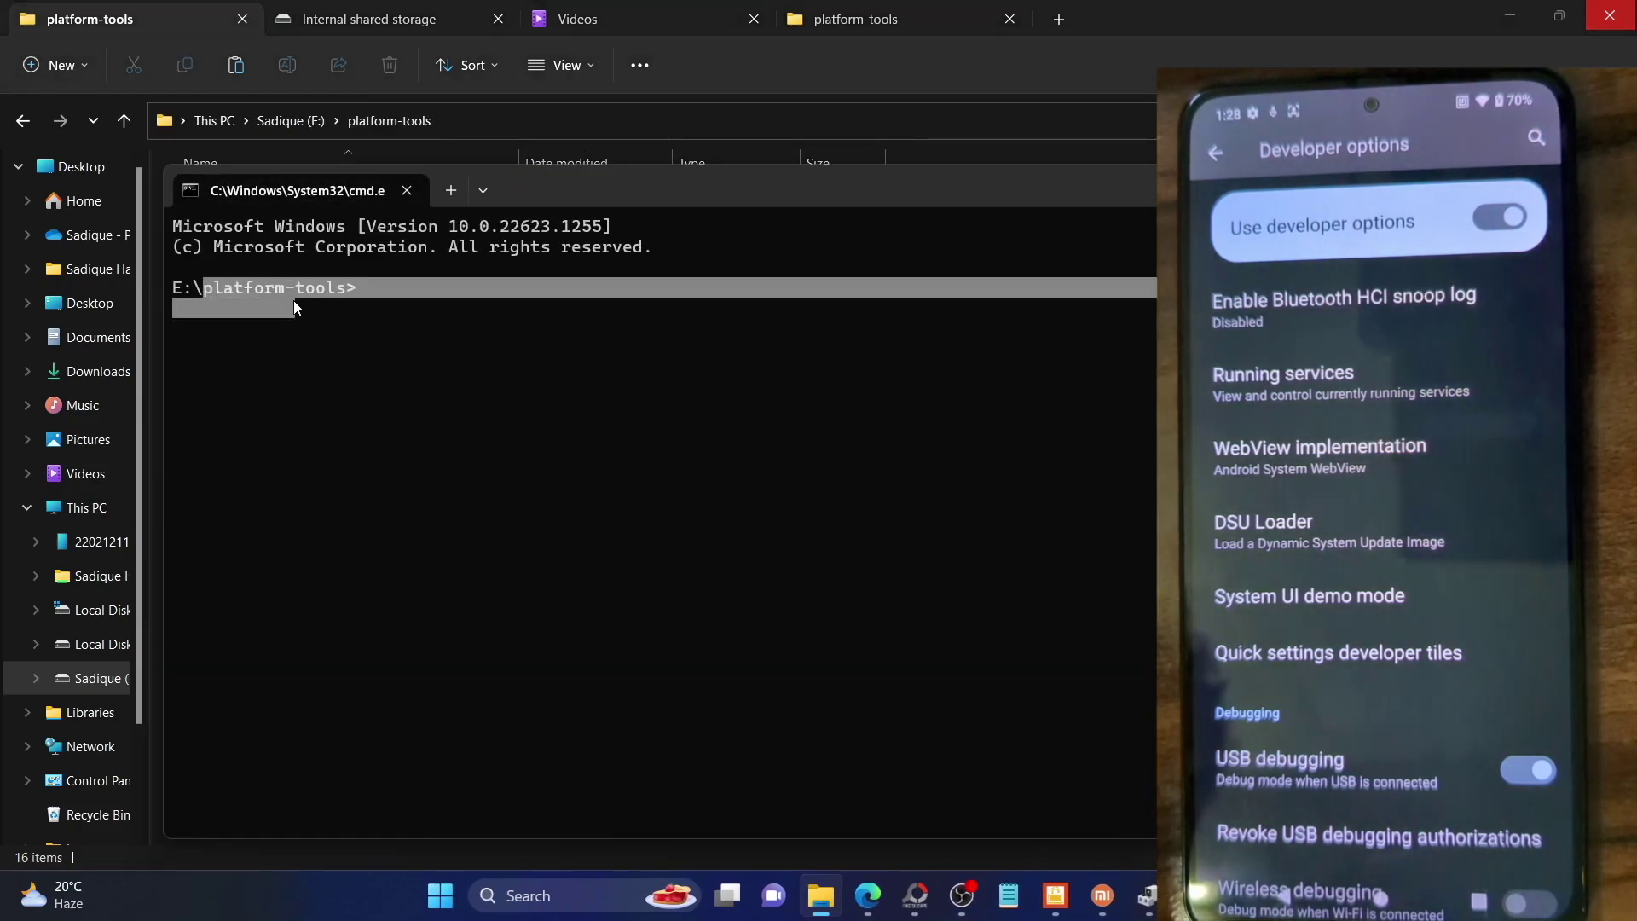
{"action": "left_click", "coordinate": [423, 270]}
Run adb devices to check the phone's ADB connection, and highlight the listed device's serial
{"action": "type", "text": "adb de"}
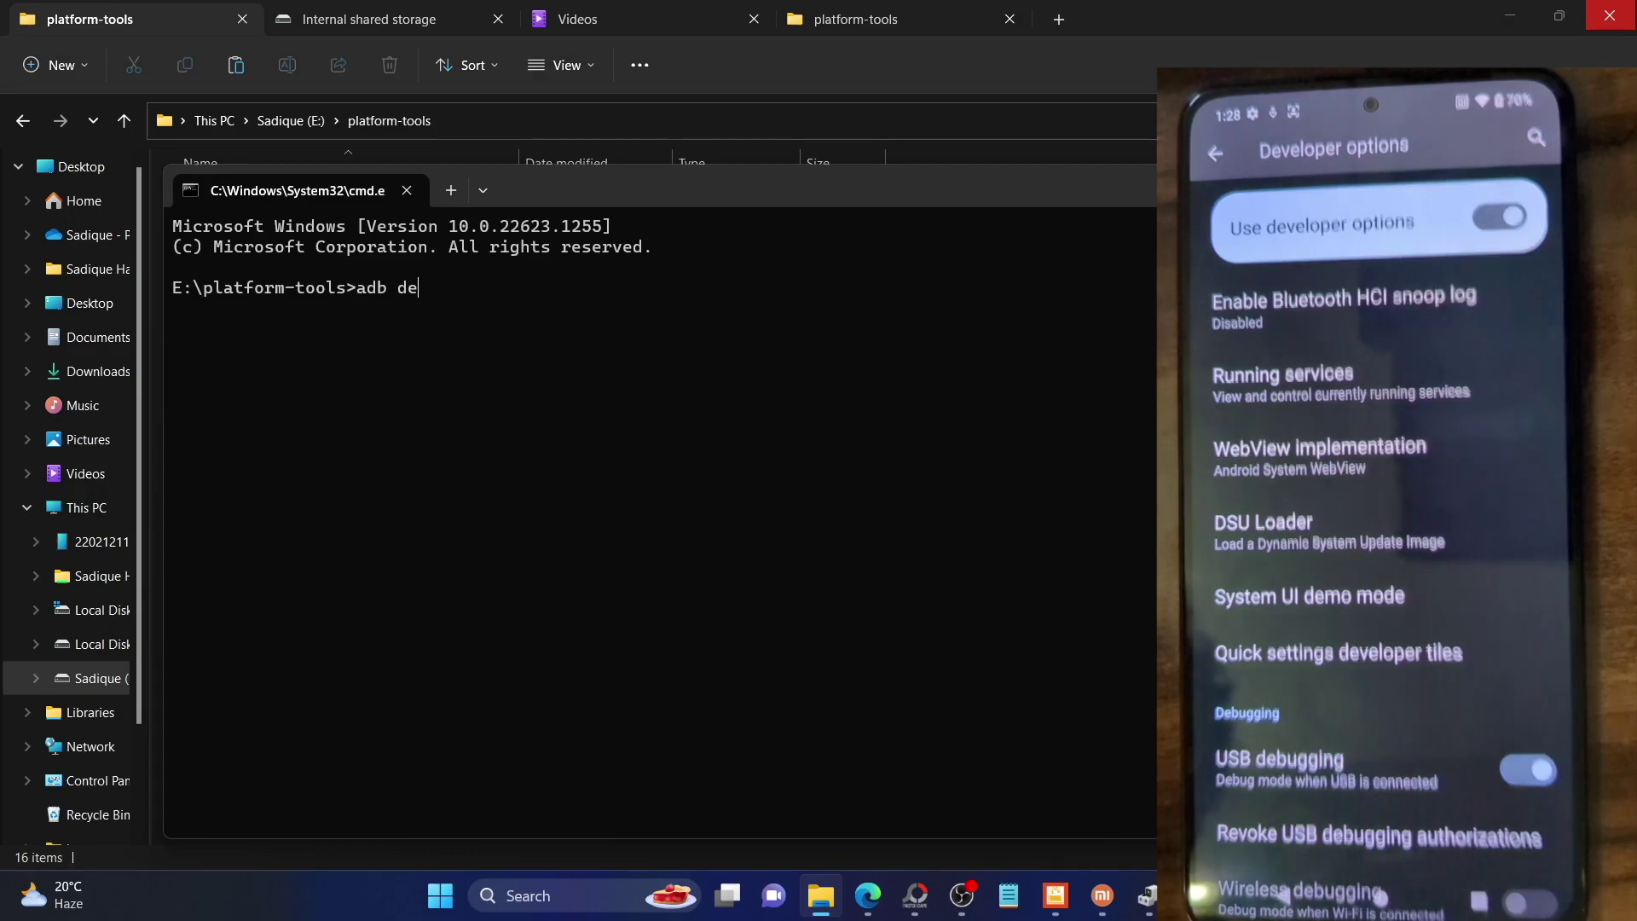
{"action": "type", "text": "vices"}
{"action": "key", "text": "Return"}
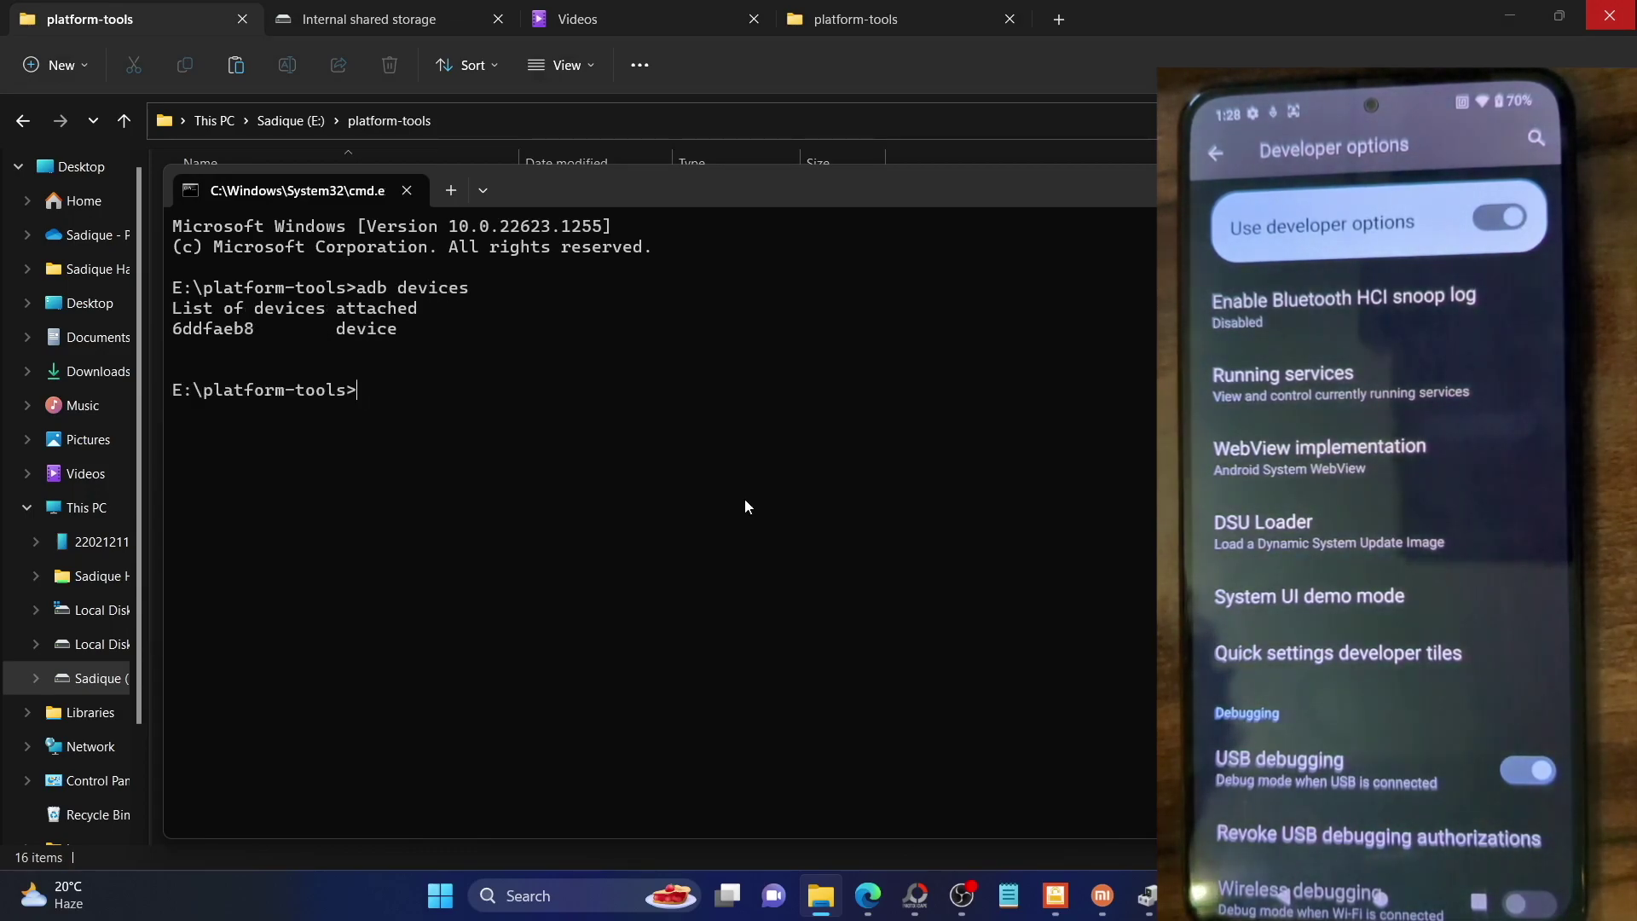
{"action": "double_click", "coordinate": [243, 333]}
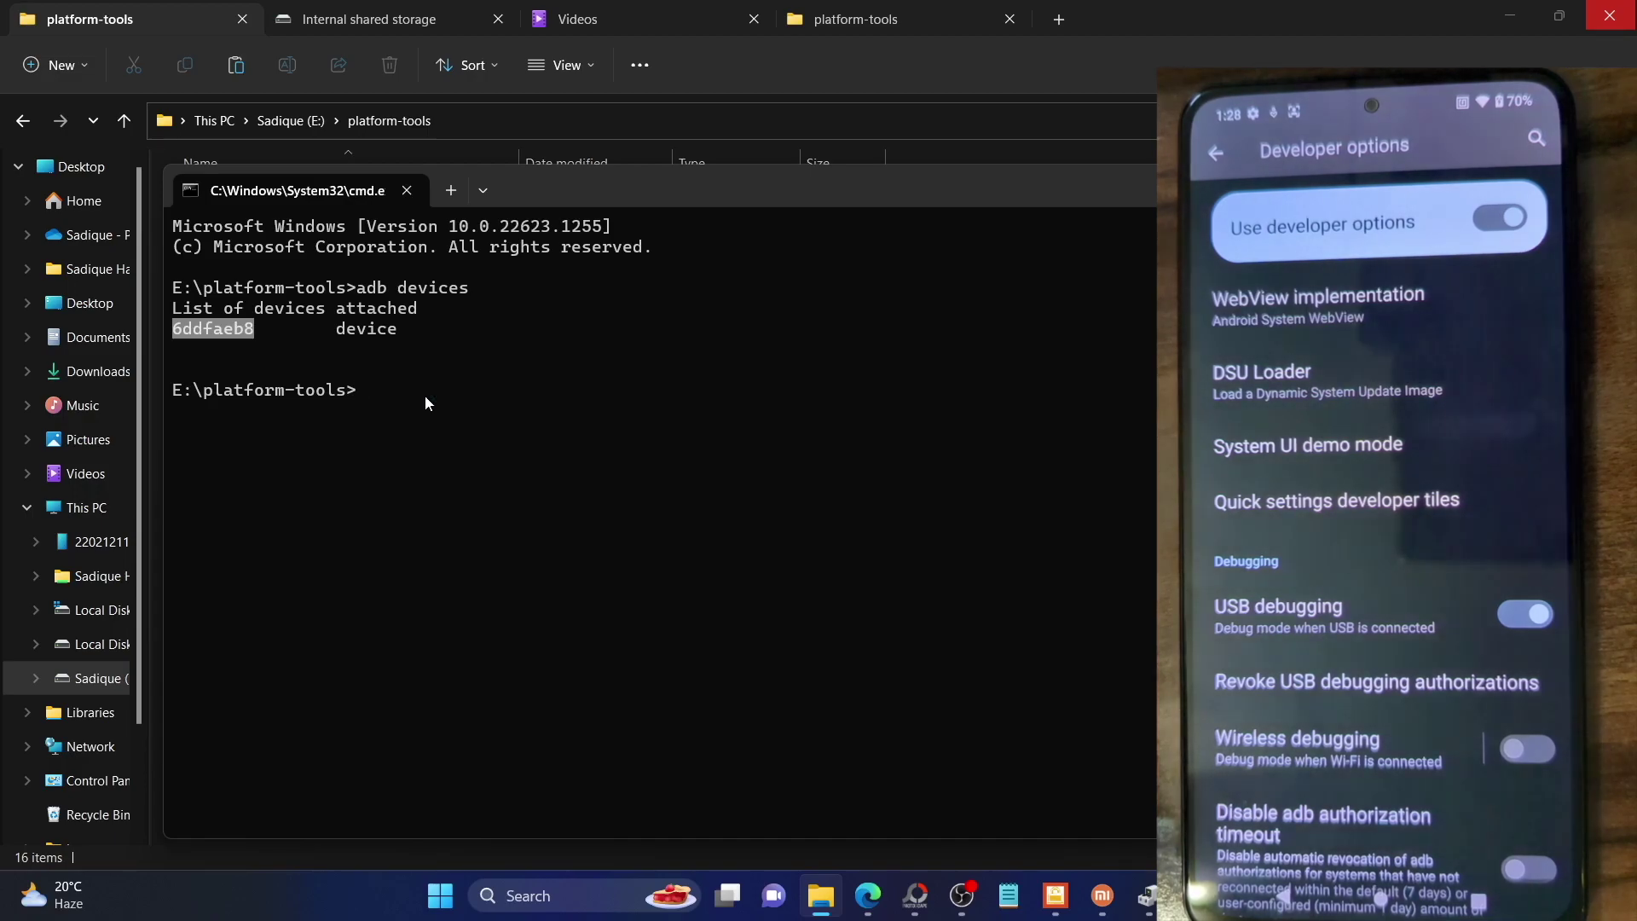
{"action": "right_click", "coordinate": [231, 330]}
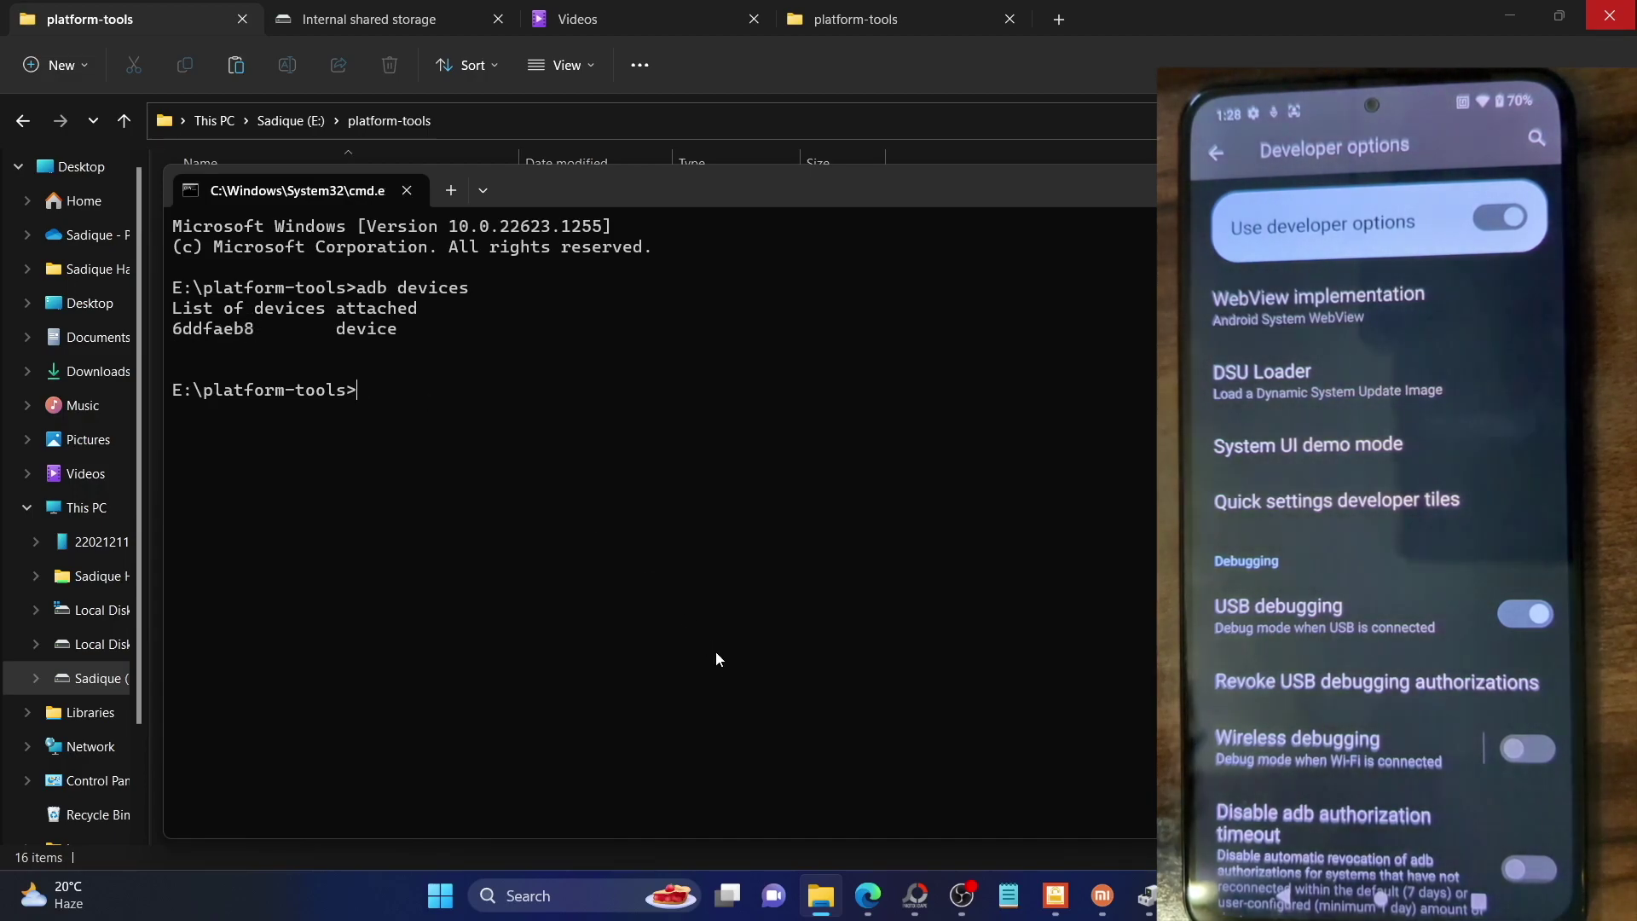
Return to the rooting guide in the browser and open STEP 3's latest Magisk APK link in a new tab
{"action": "left_click", "coordinate": [874, 780]}
{"action": "scroll", "coordinate": [750, 637], "scroll_direction": "down", "scroll_amount": 9}
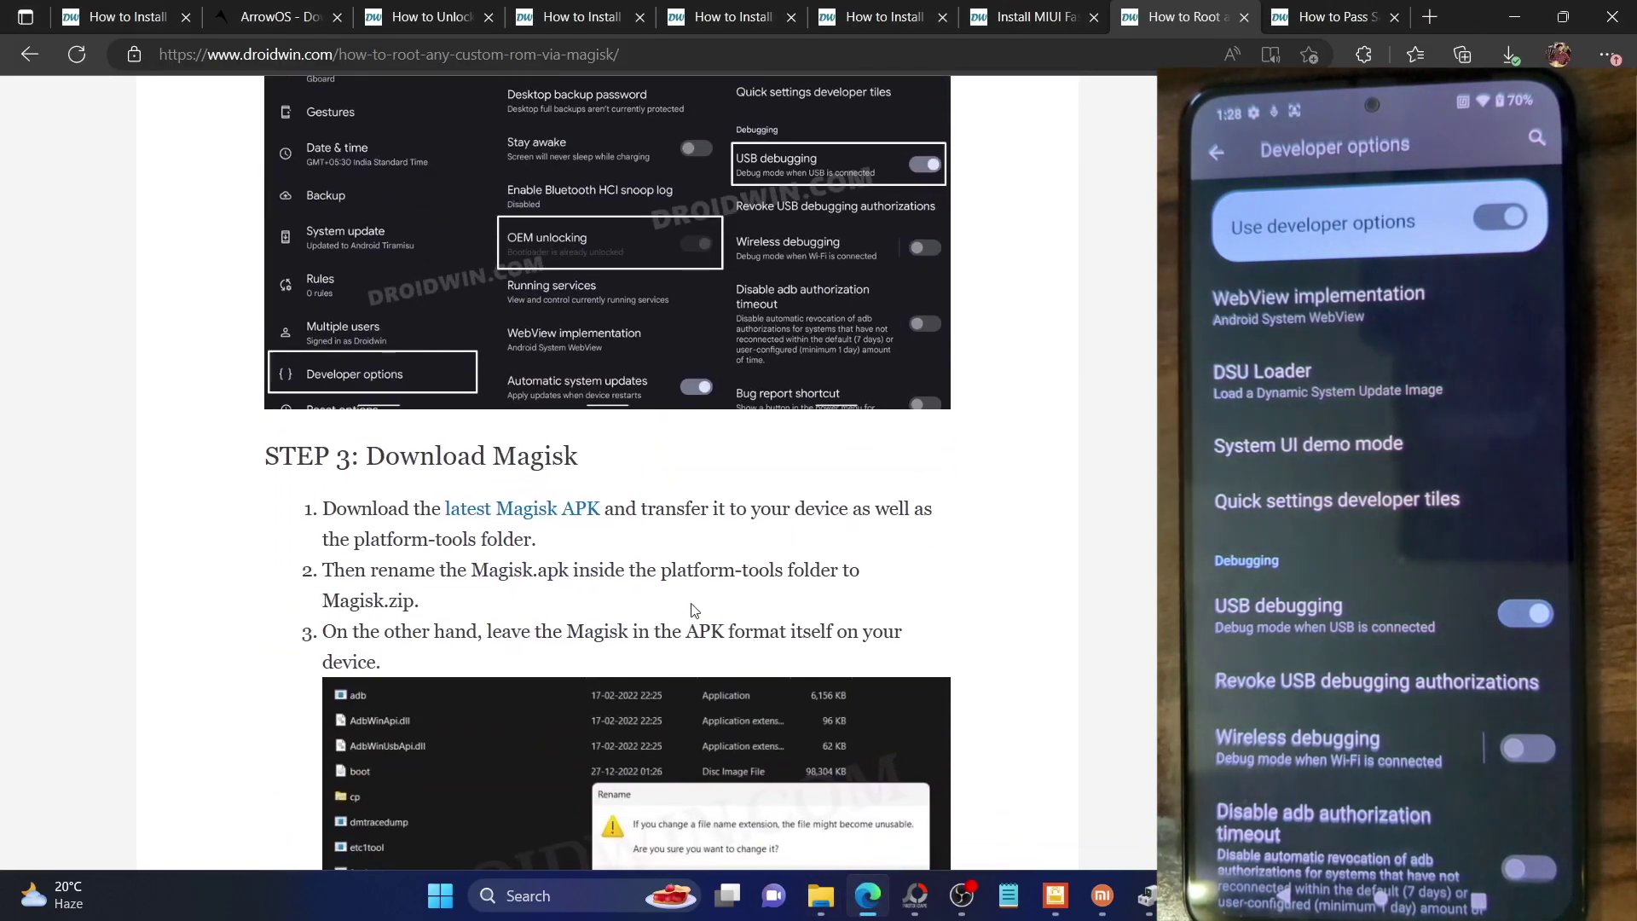
{"action": "right_click", "coordinate": [561, 512]}
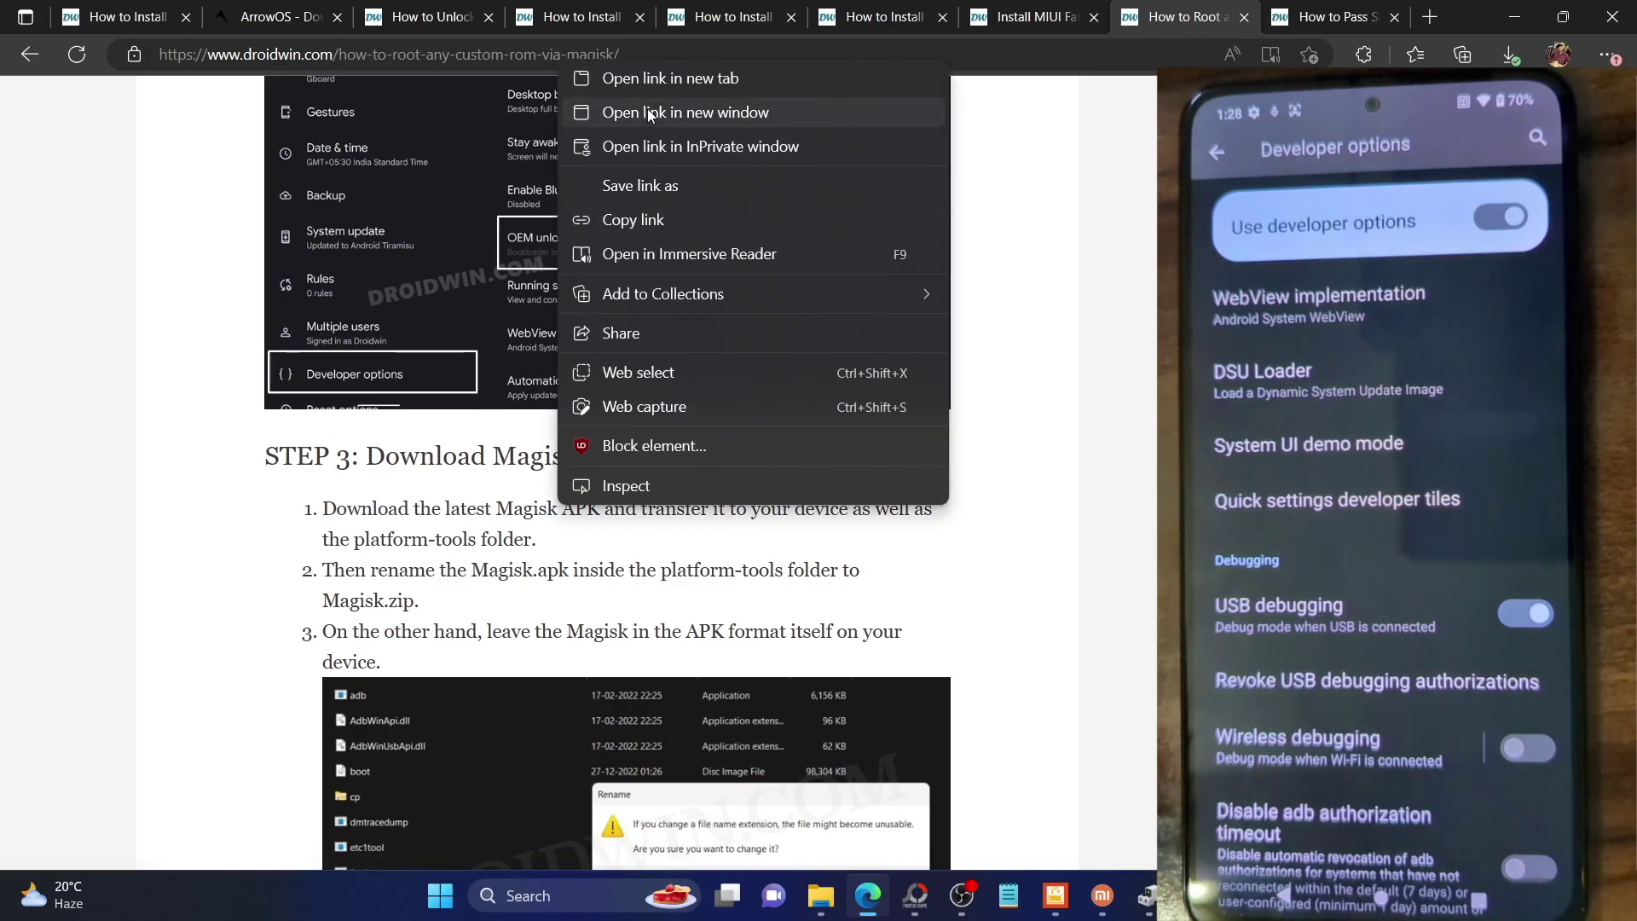
{"action": "left_click", "coordinate": [647, 78]}
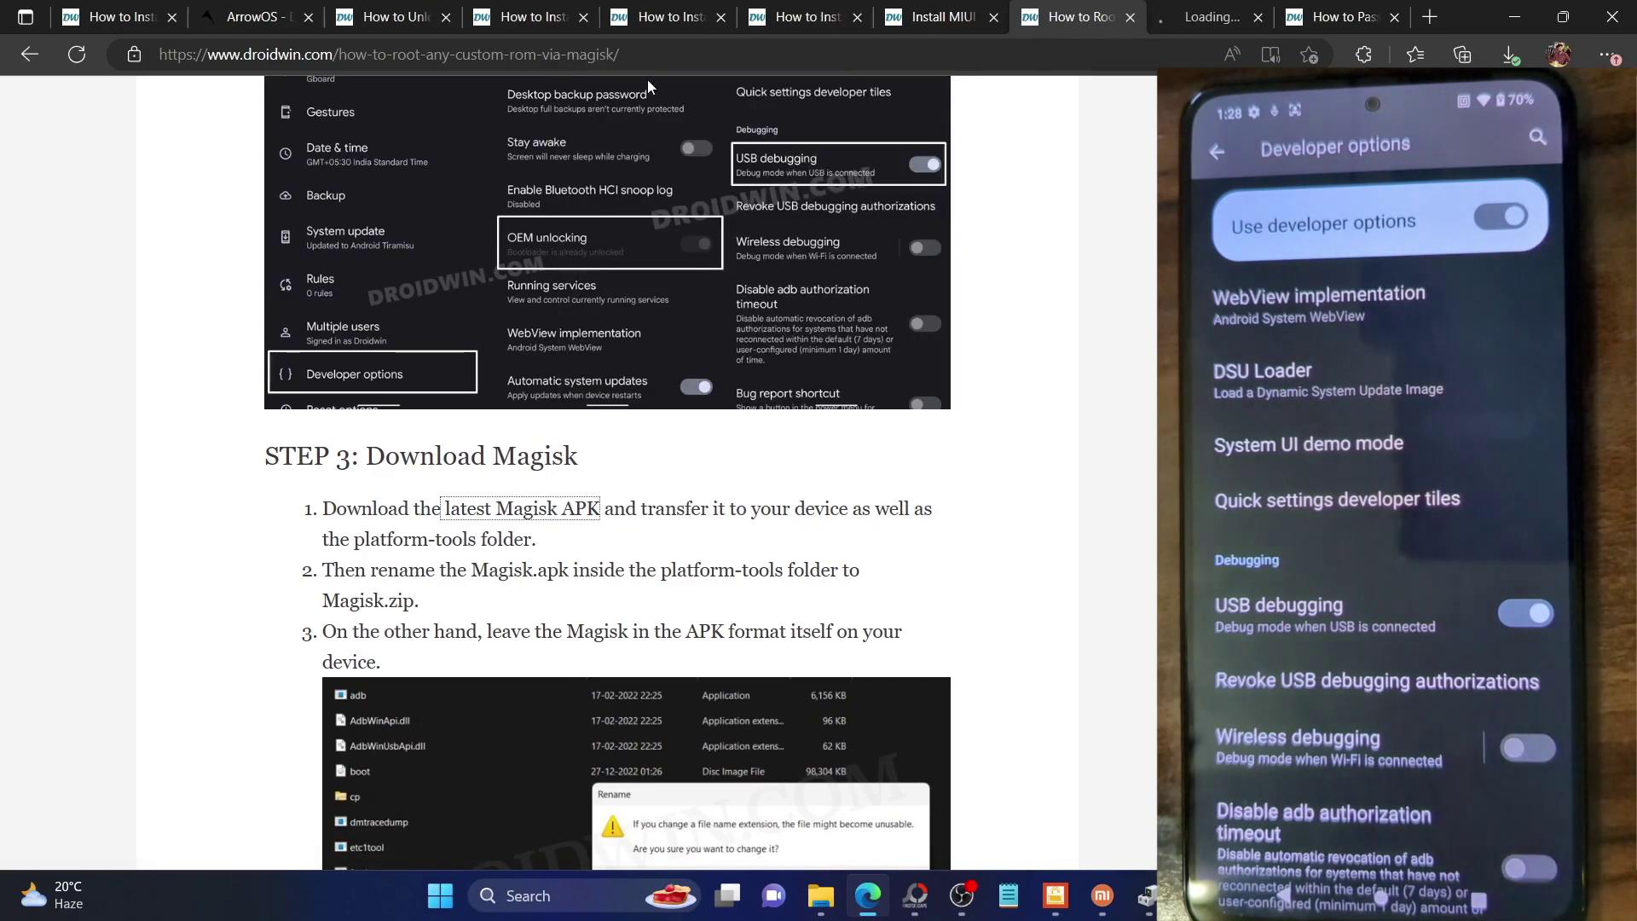
{"action": "left_click", "coordinate": [1179, 26]}
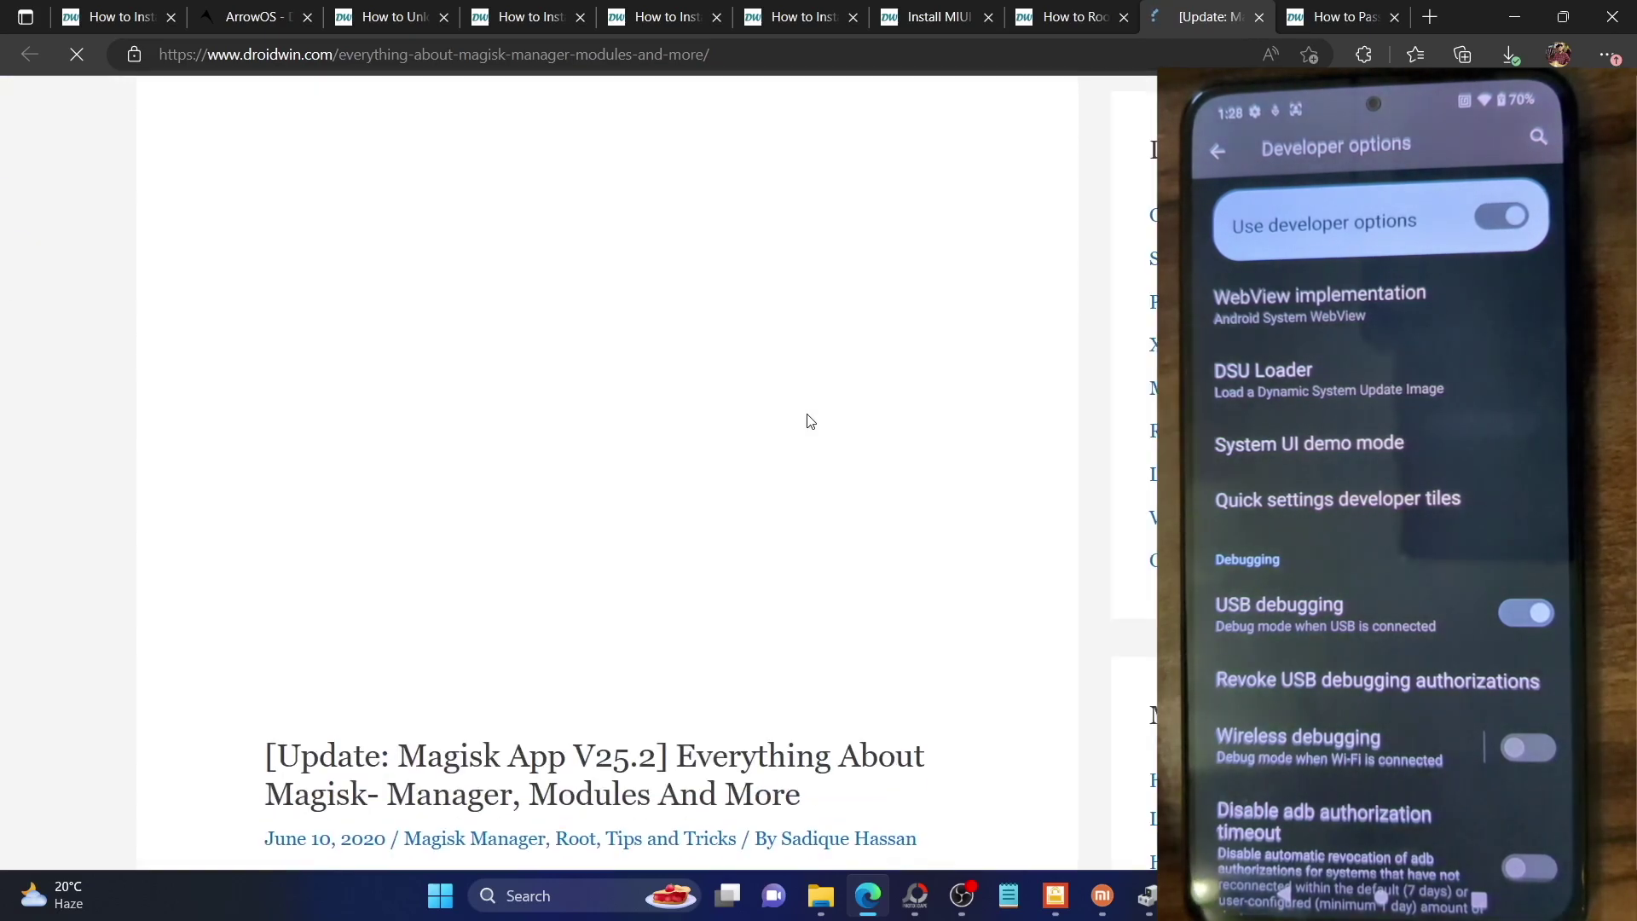
Jump to the Magisk Version 25.2 download section of the Magisk article from its table of contents
{"action": "scroll", "coordinate": [810, 421], "scroll_direction": "down", "scroll_amount": 15}
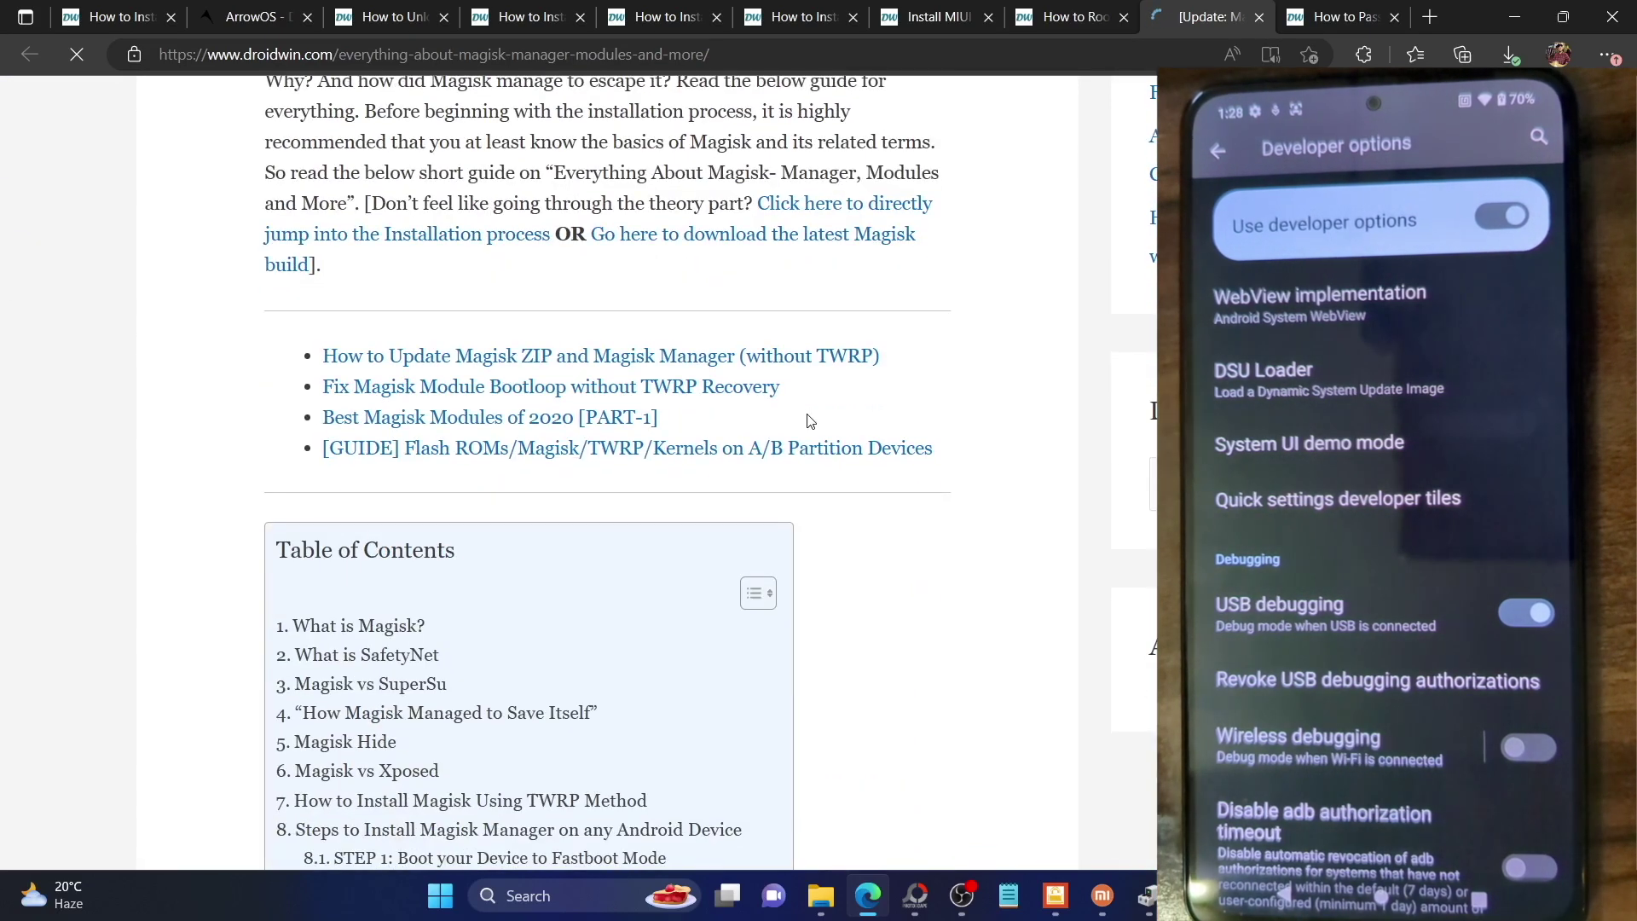
{"action": "scroll", "coordinate": [809, 421], "scroll_direction": "down", "scroll_amount": 4}
{"action": "scroll", "coordinate": [497, 548], "scroll_direction": "down", "scroll_amount": 2}
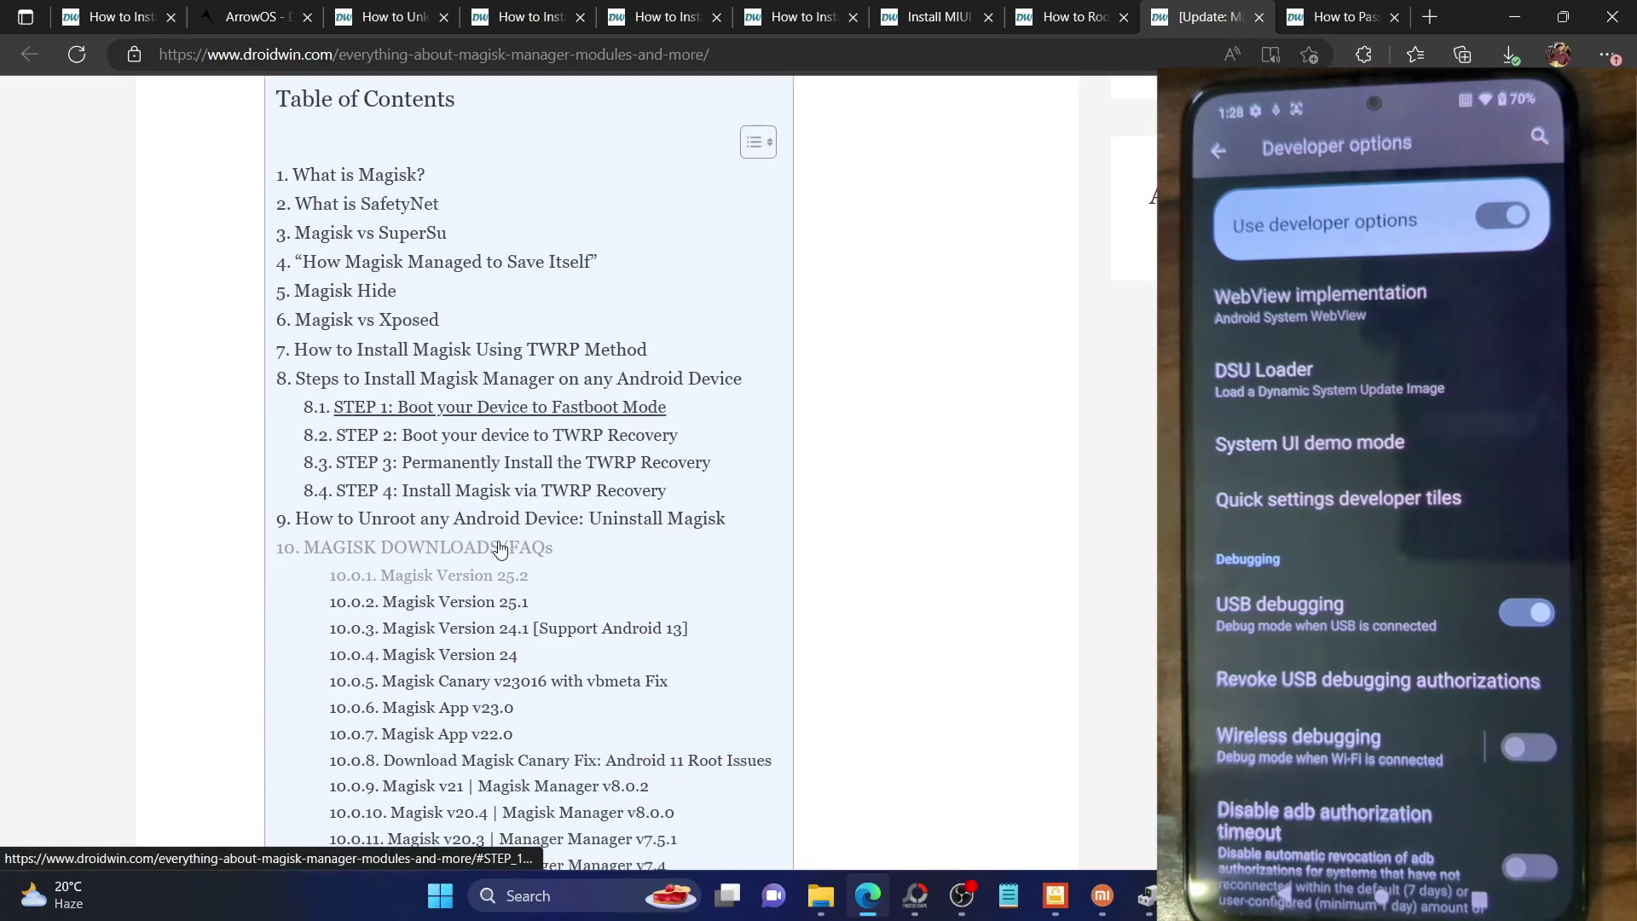
{"action": "left_click", "coordinate": [512, 583]}
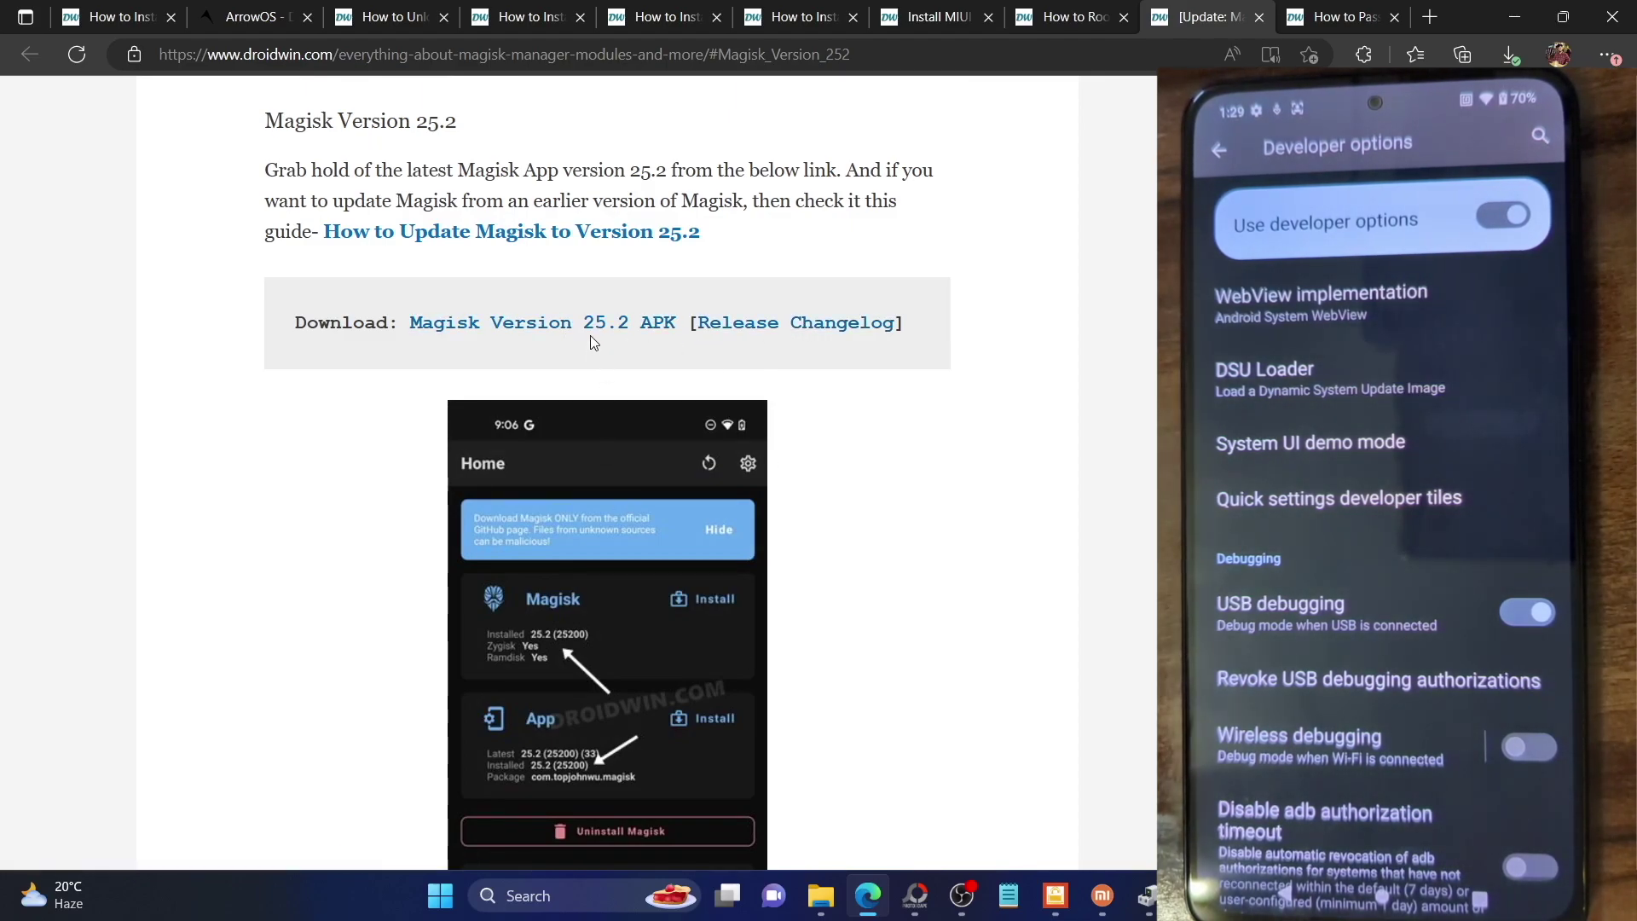
Check for the Magisk-v25.2 APK in File Explorer, both in the platform-tools folder and in the phone's internal shared storage
{"action": "left_click", "coordinate": [832, 910]}
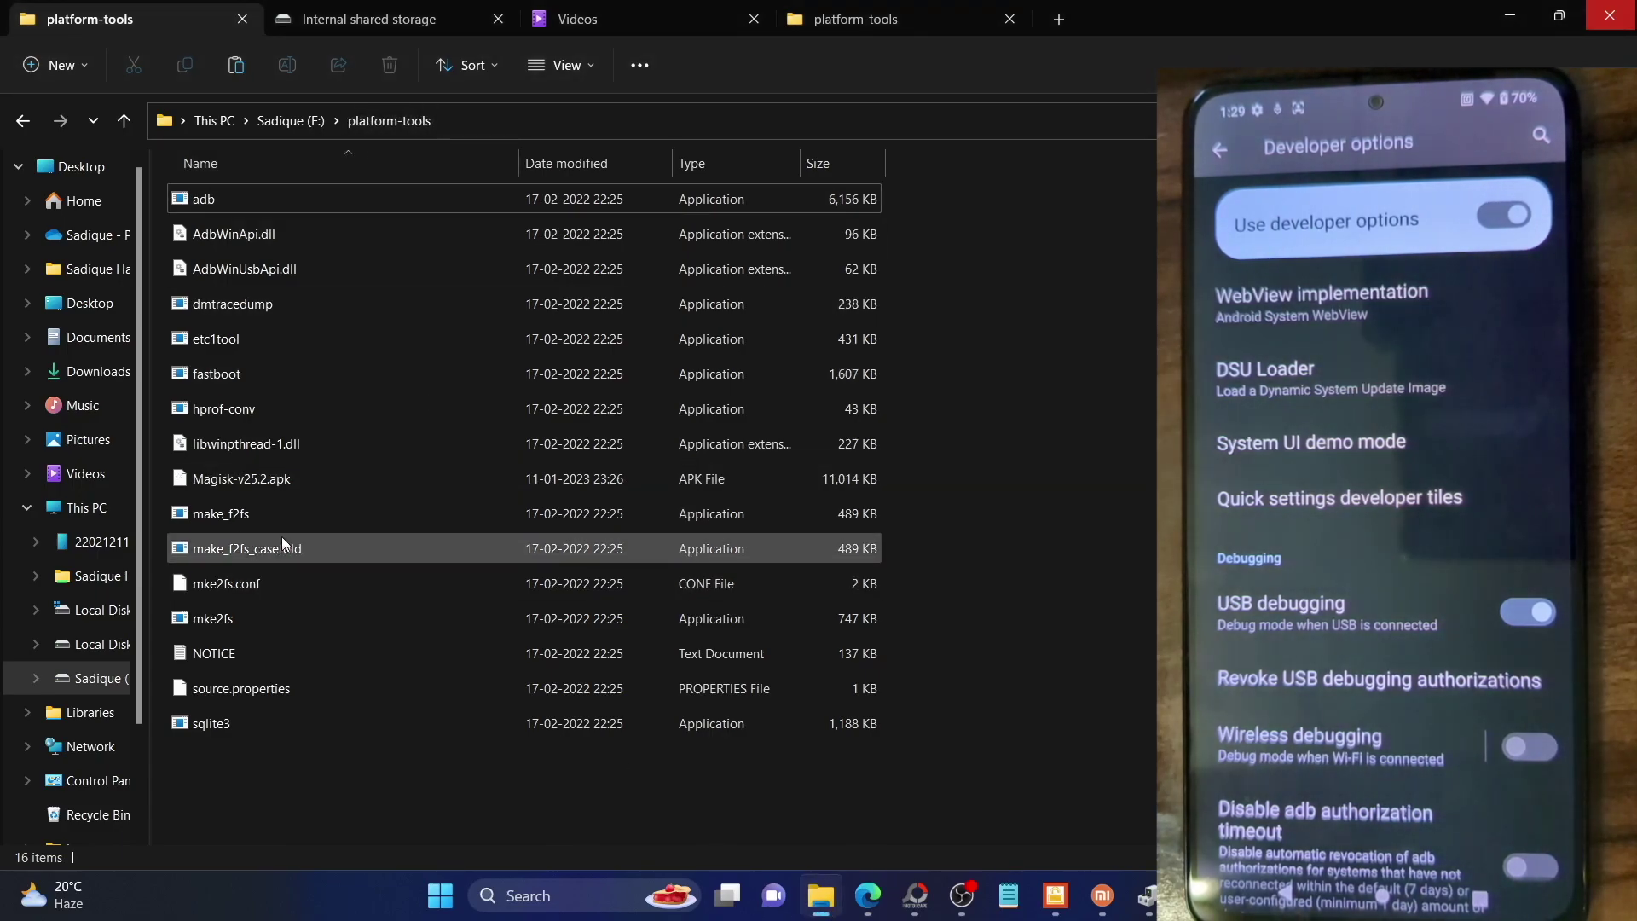
{"action": "left_click", "coordinate": [256, 485]}
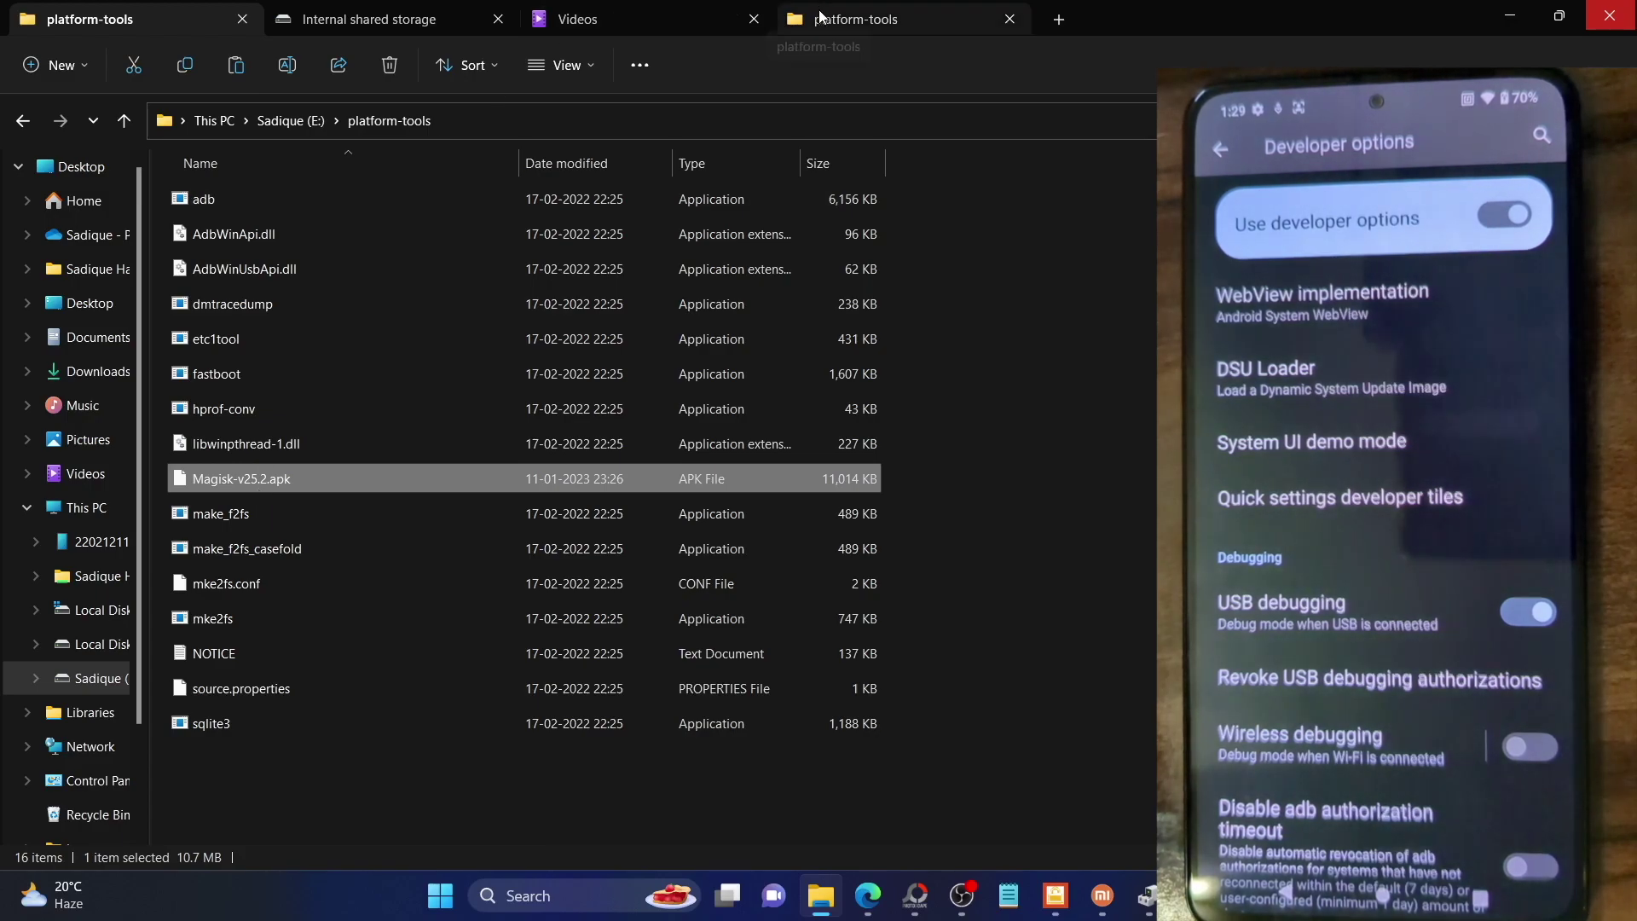
{"action": "left_click", "coordinate": [368, 18]}
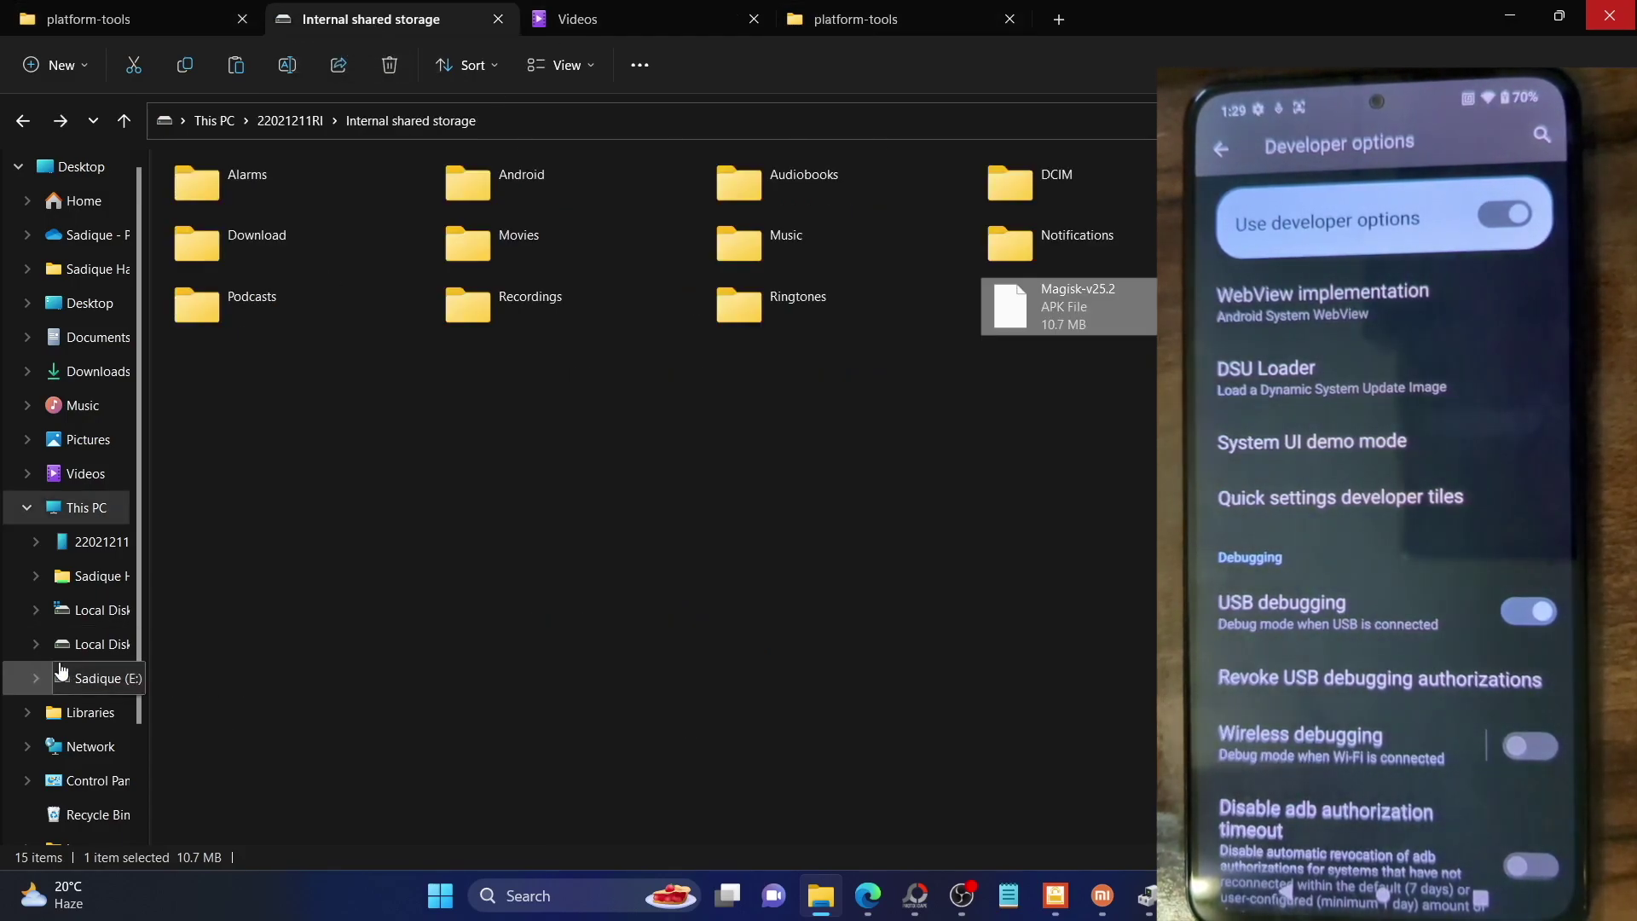
{"action": "left_click", "coordinate": [67, 511]}
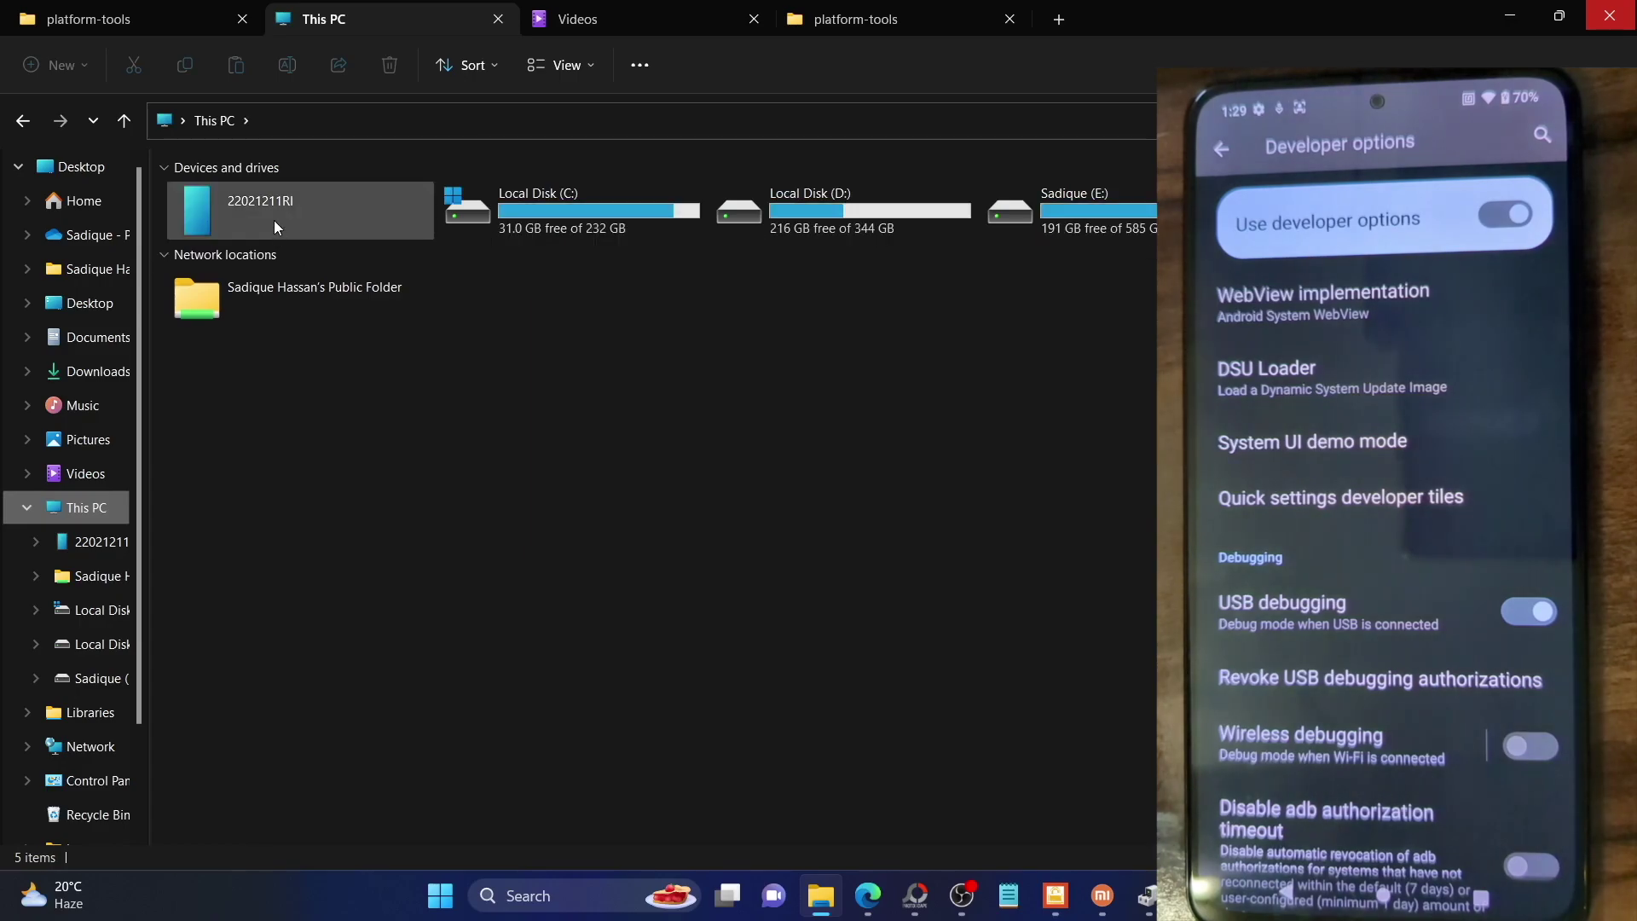
{"action": "double_click", "coordinate": [273, 220]}
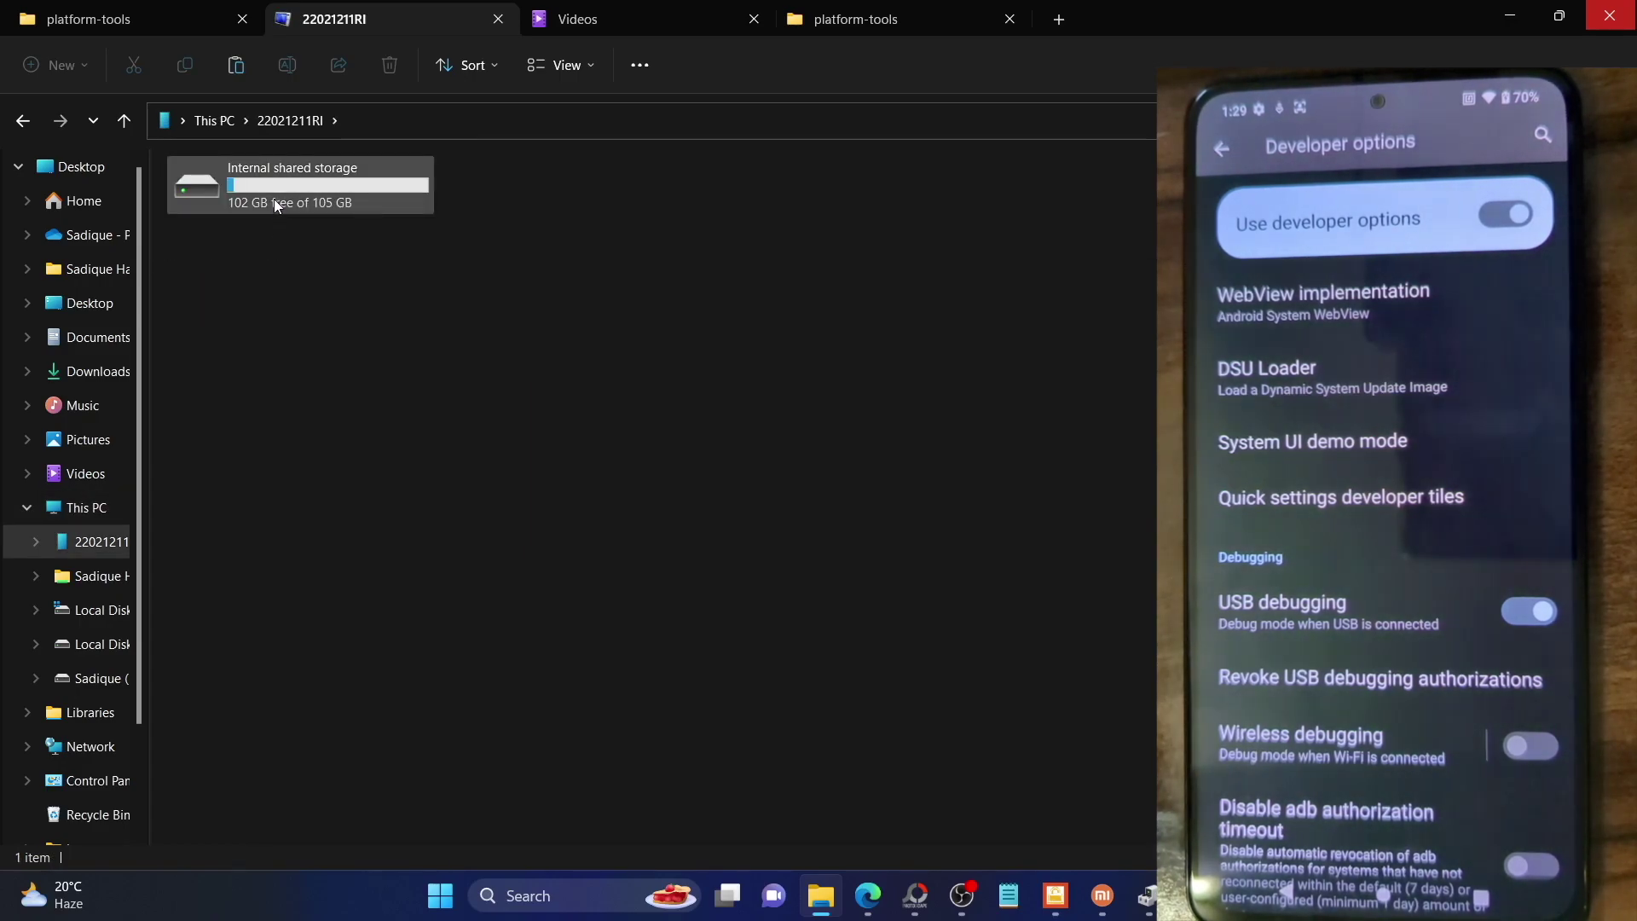
{"action": "double_click", "coordinate": [273, 198]}
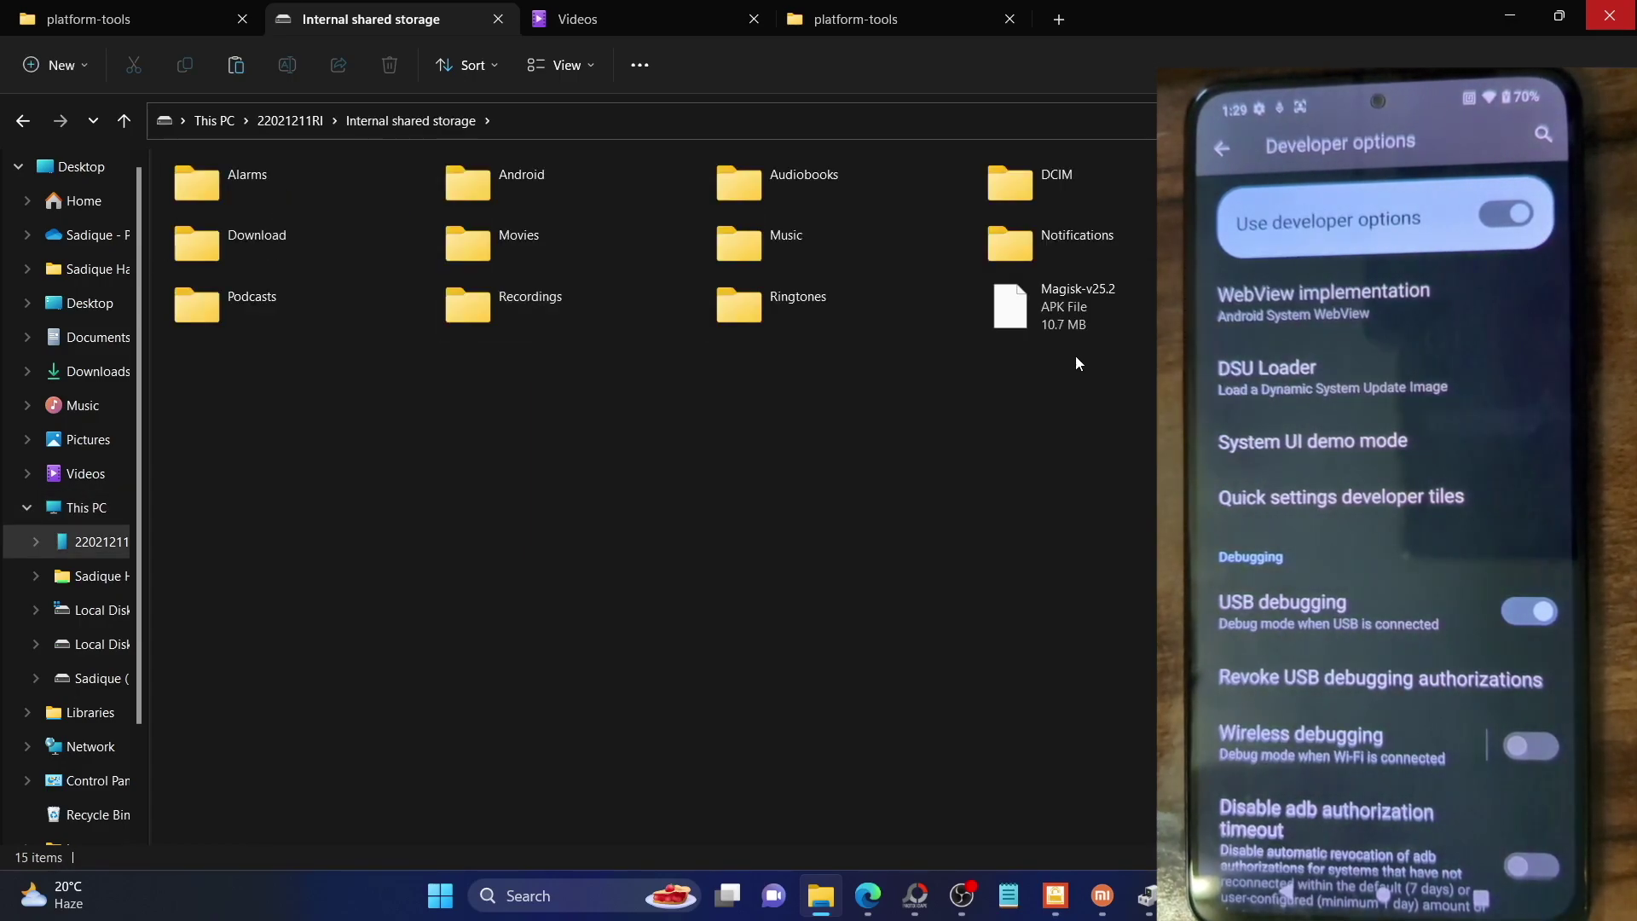
{"action": "left_click", "coordinate": [1065, 315]}
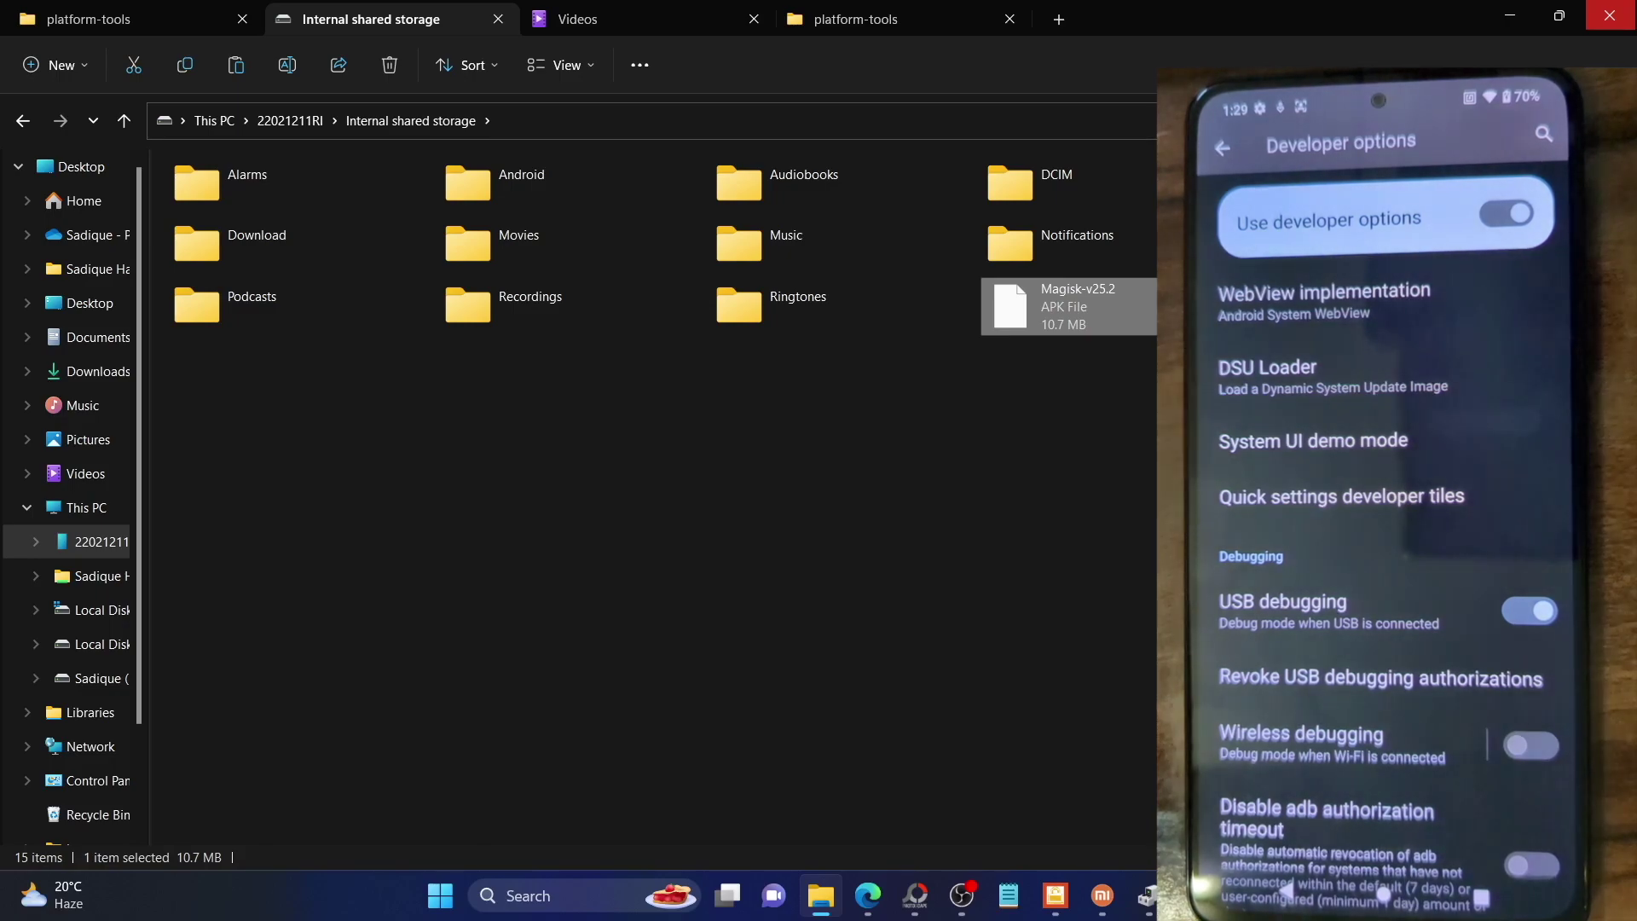
{"action": "left_click", "coordinate": [583, 605]}
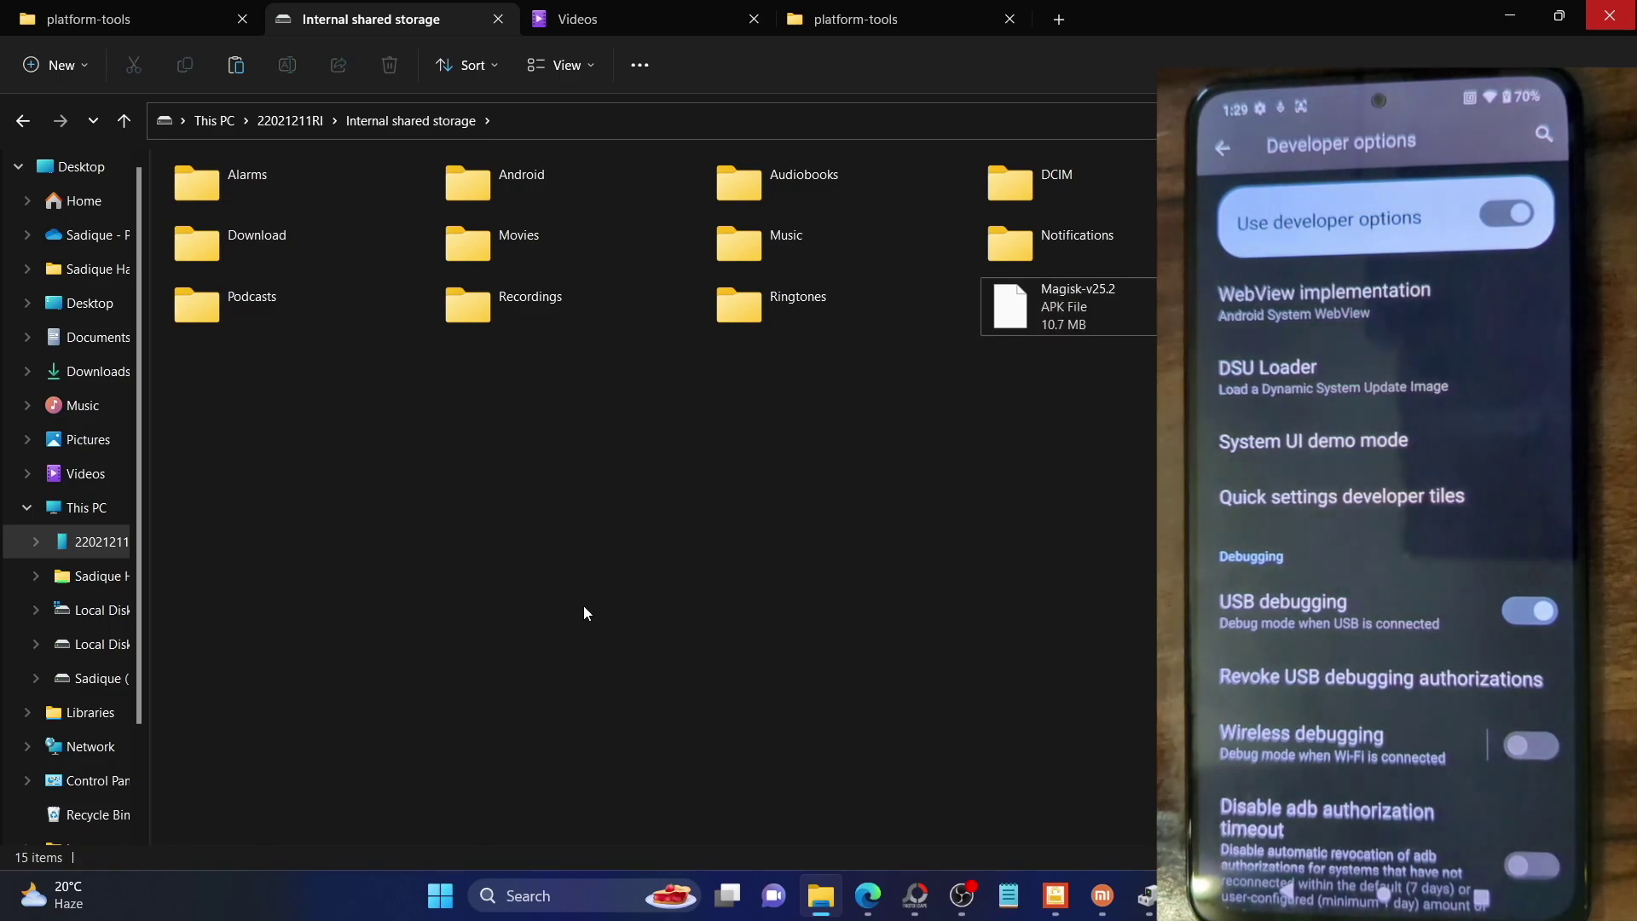
{"action": "left_click", "coordinate": [1143, 314]}
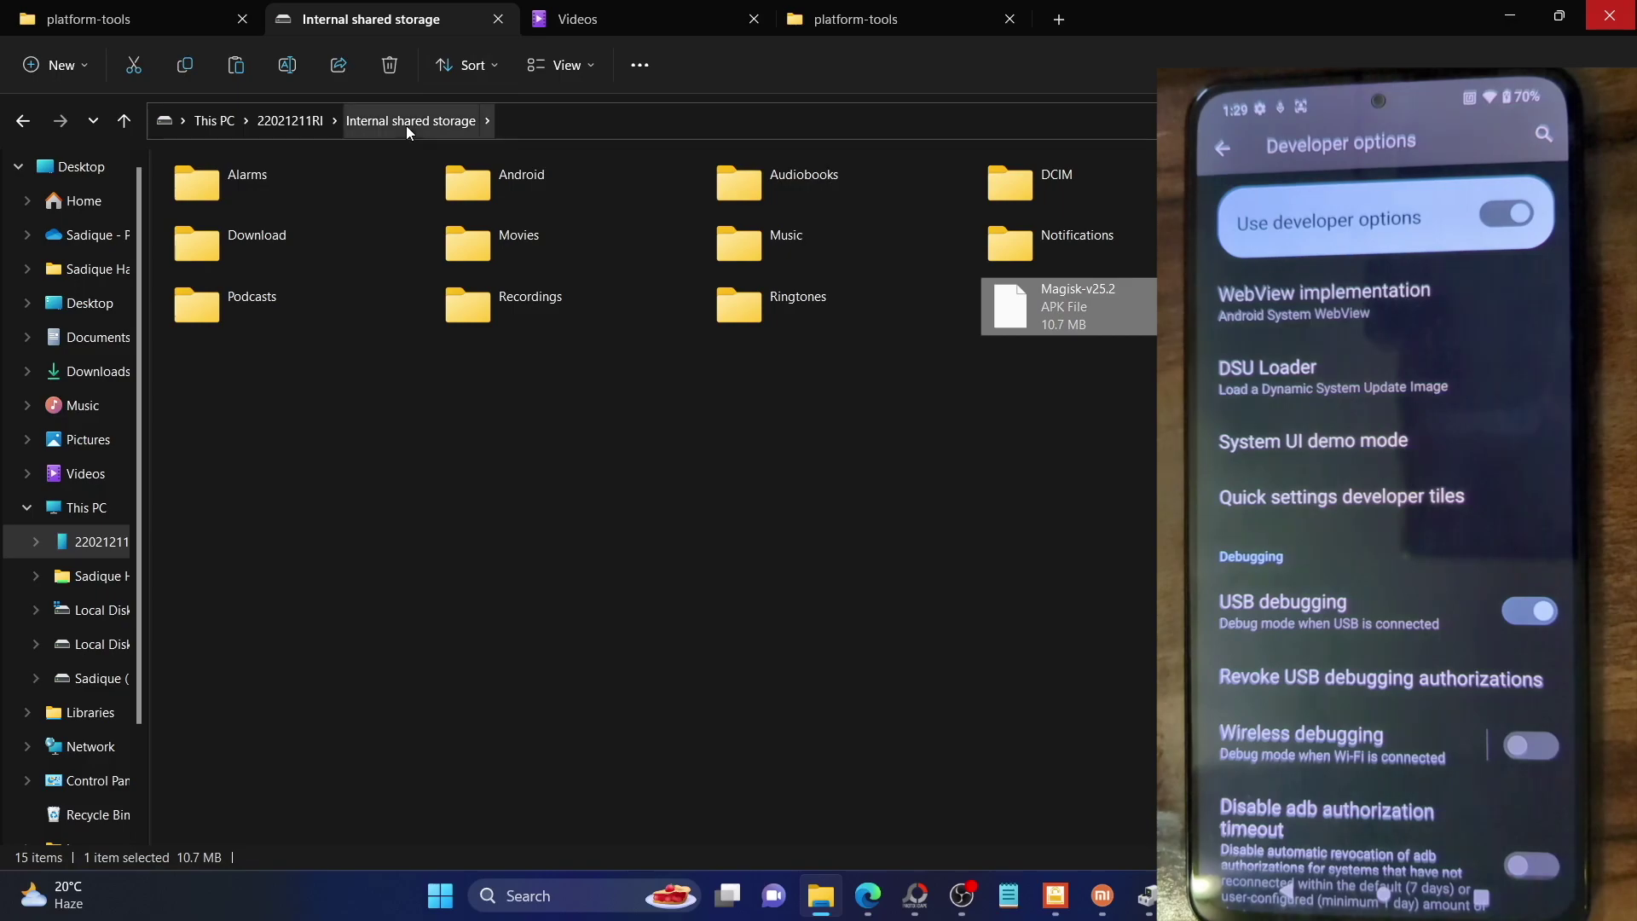
Rename Magisk-v25.2.apk in the platform-tools folder to Magisk-v25.2.zip, accepting the file extension change
{"action": "left_click", "coordinate": [155, 19]}
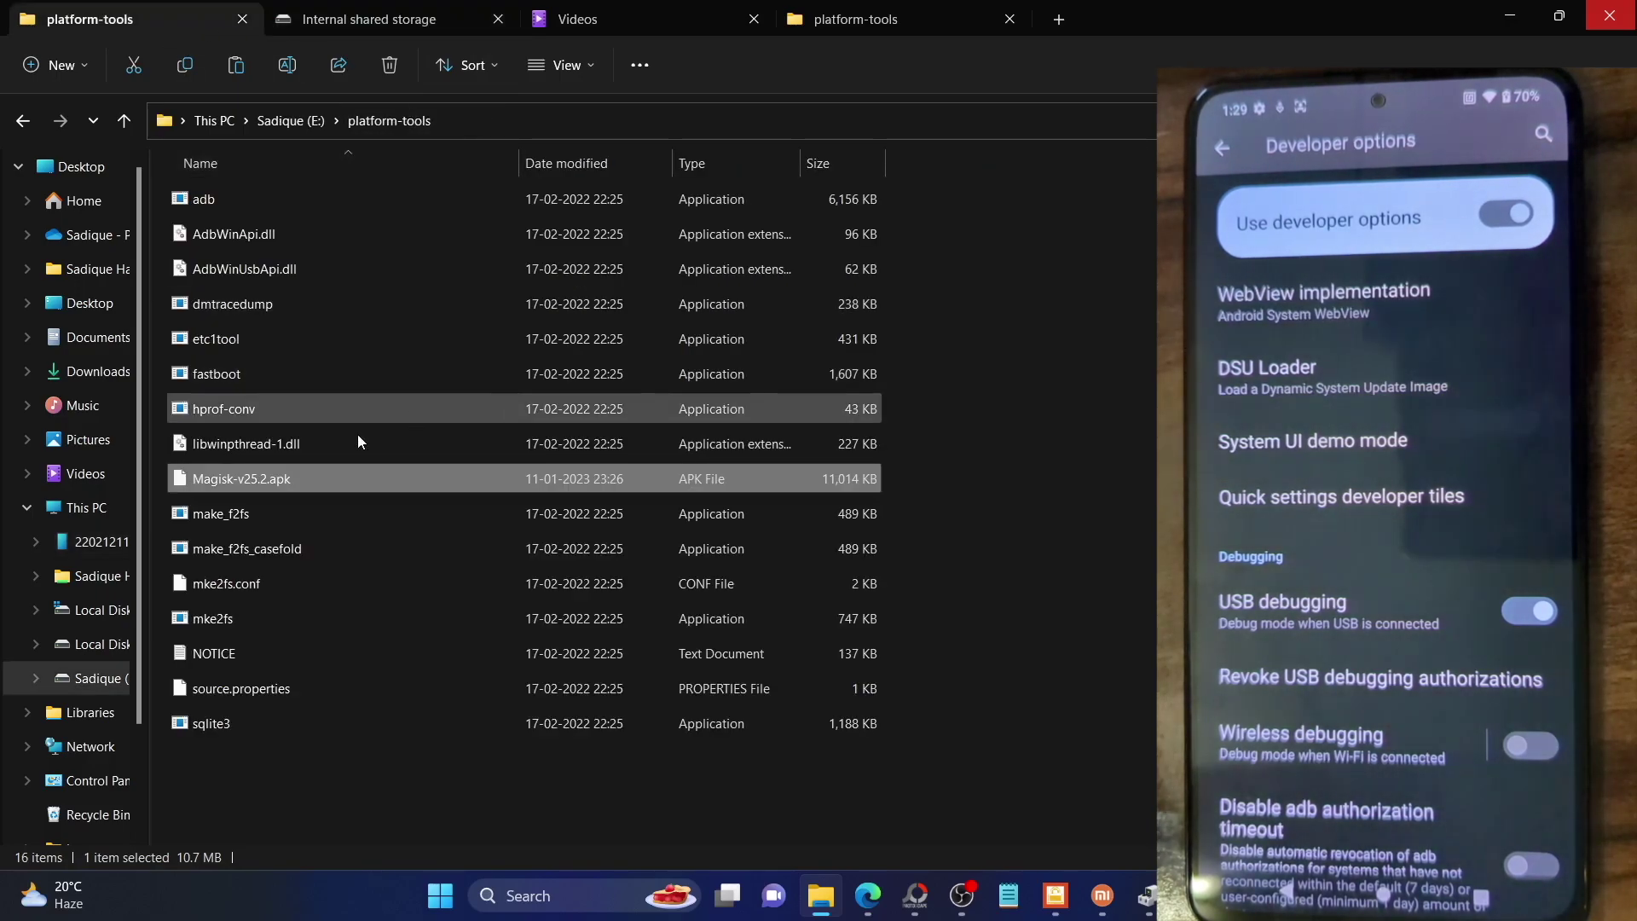
{"action": "left_click", "coordinate": [1129, 443]}
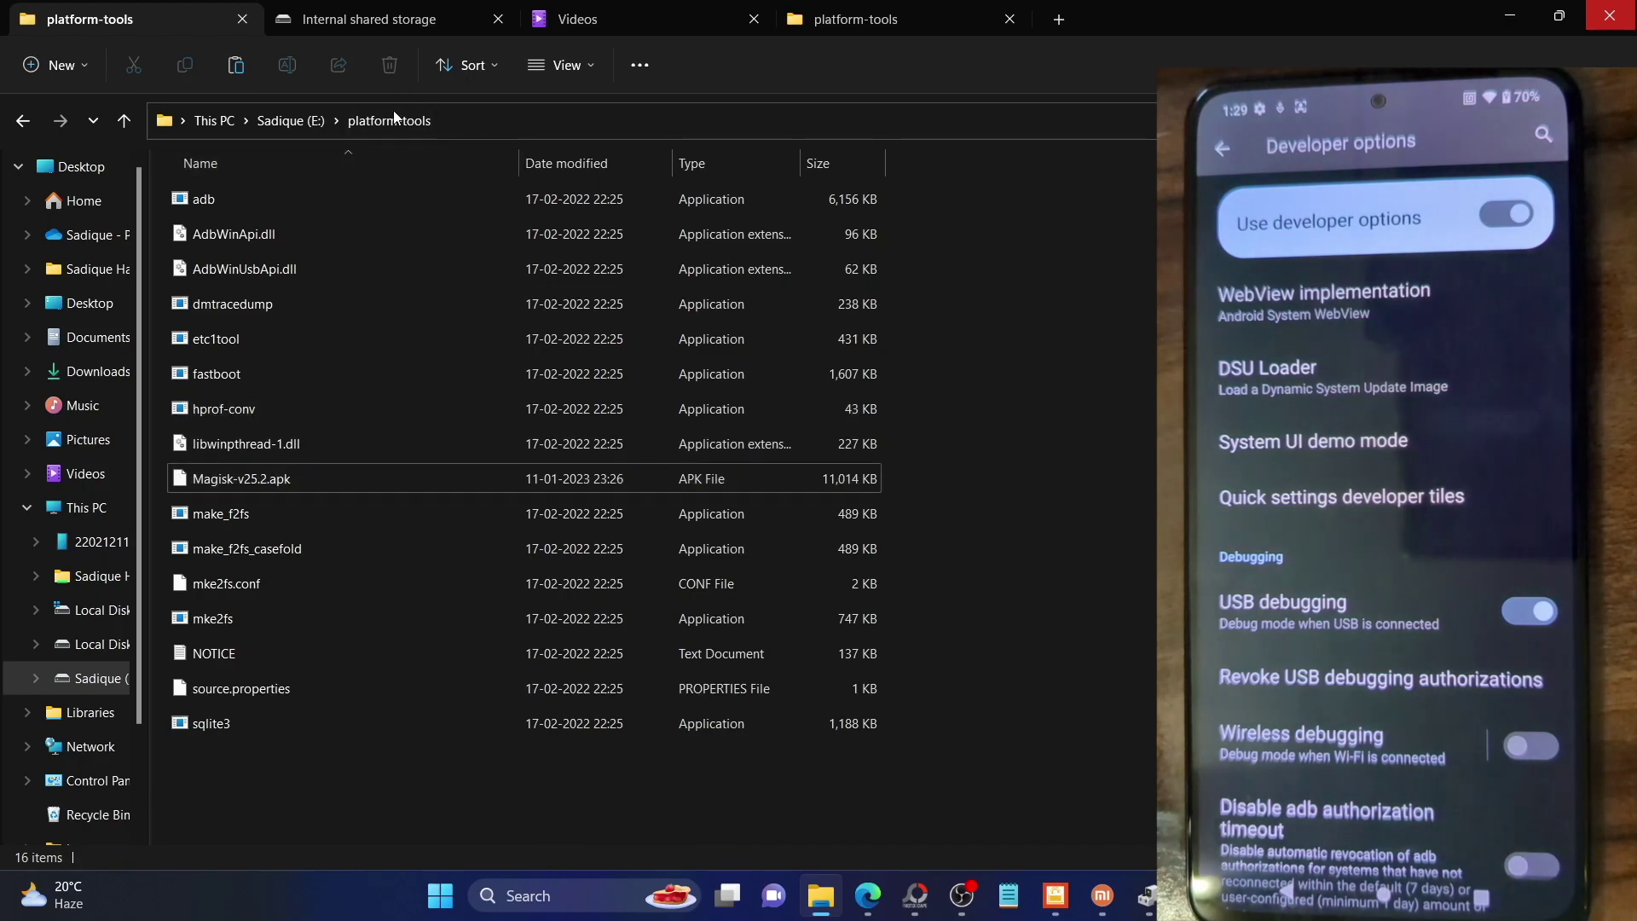
{"action": "left_click", "coordinate": [297, 486]}
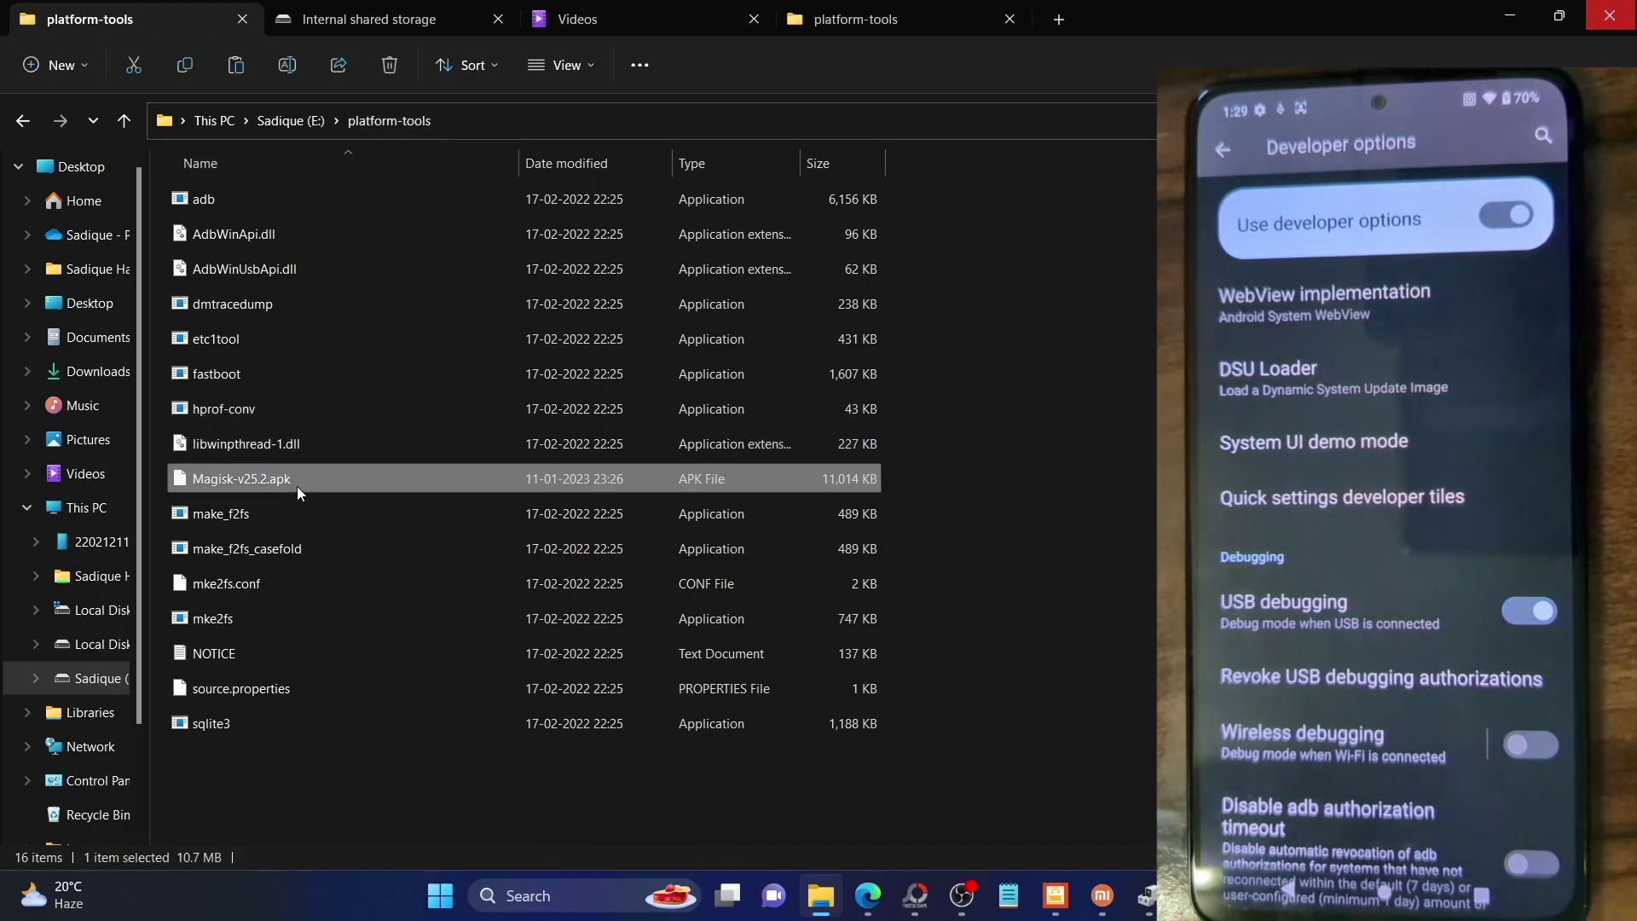
{"action": "right_click", "coordinate": [297, 486]}
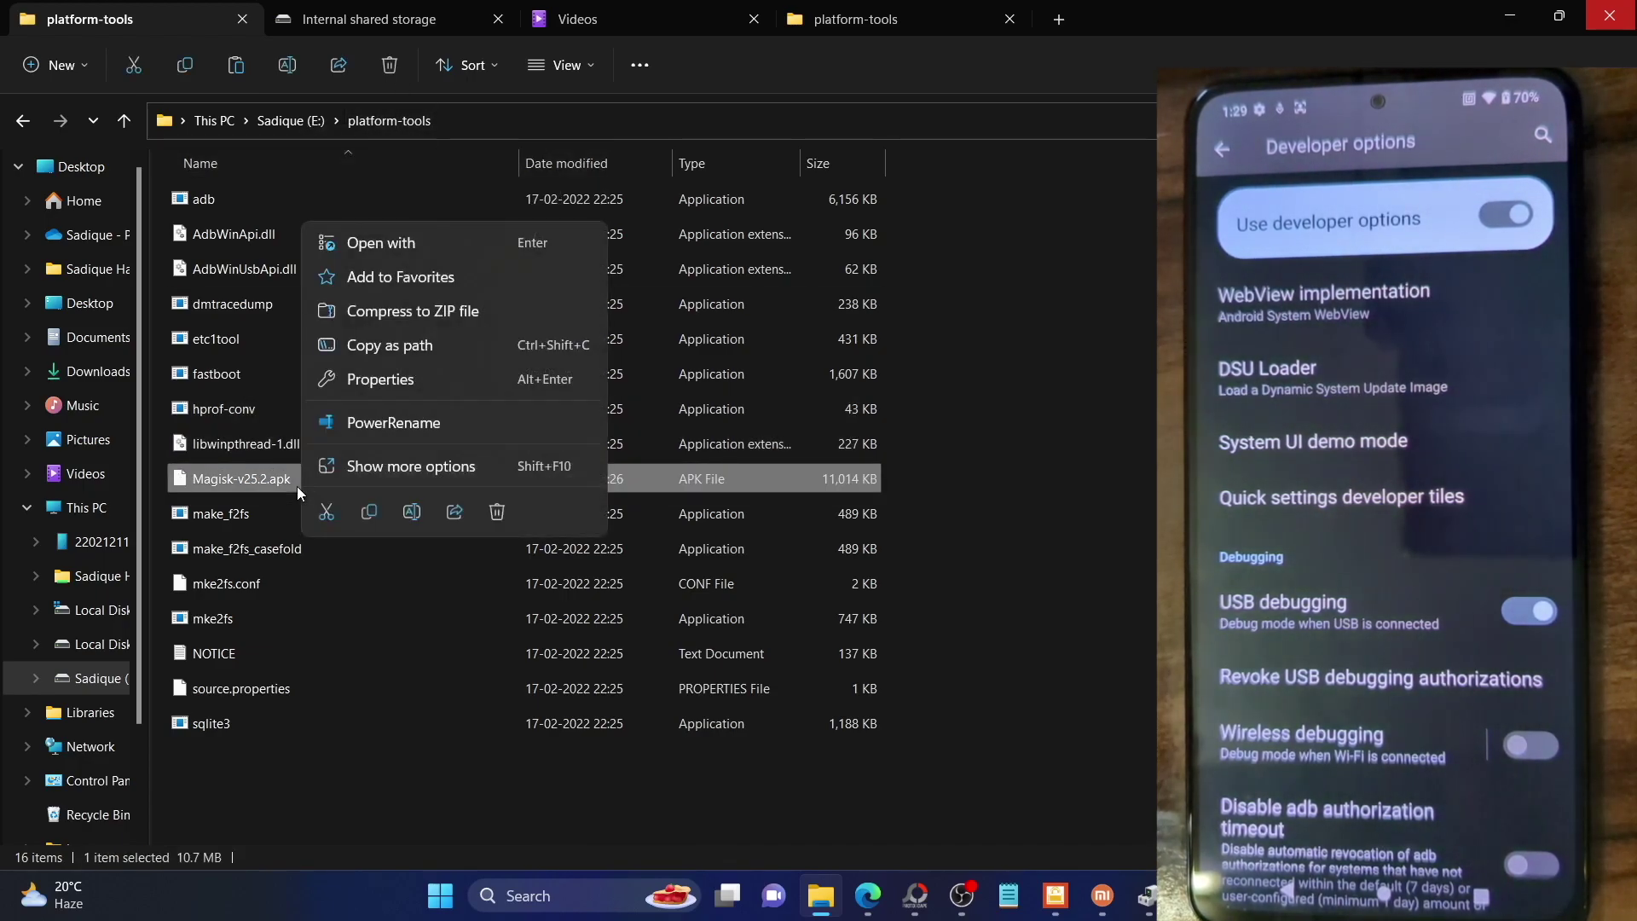
{"action": "left_click", "coordinate": [410, 513]}
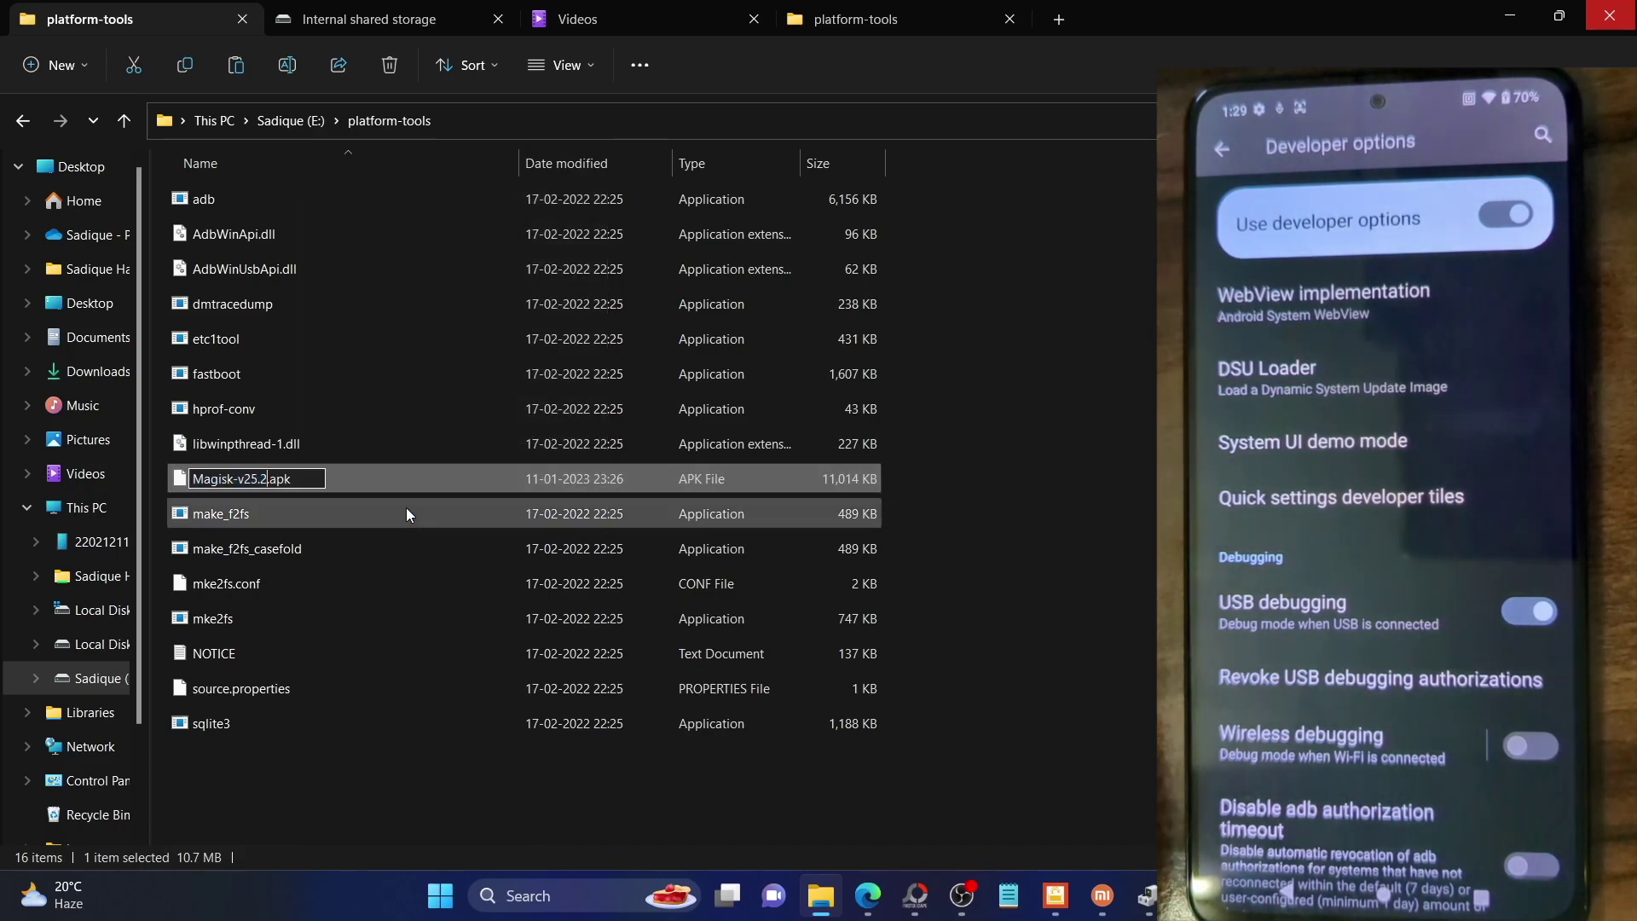
{"action": "key", "text": "BackSpace"}
{"action": "key", "text": "BackSpace"}
{"action": "key", "text": "BackSpace"}
{"action": "type", "text": "zip"}
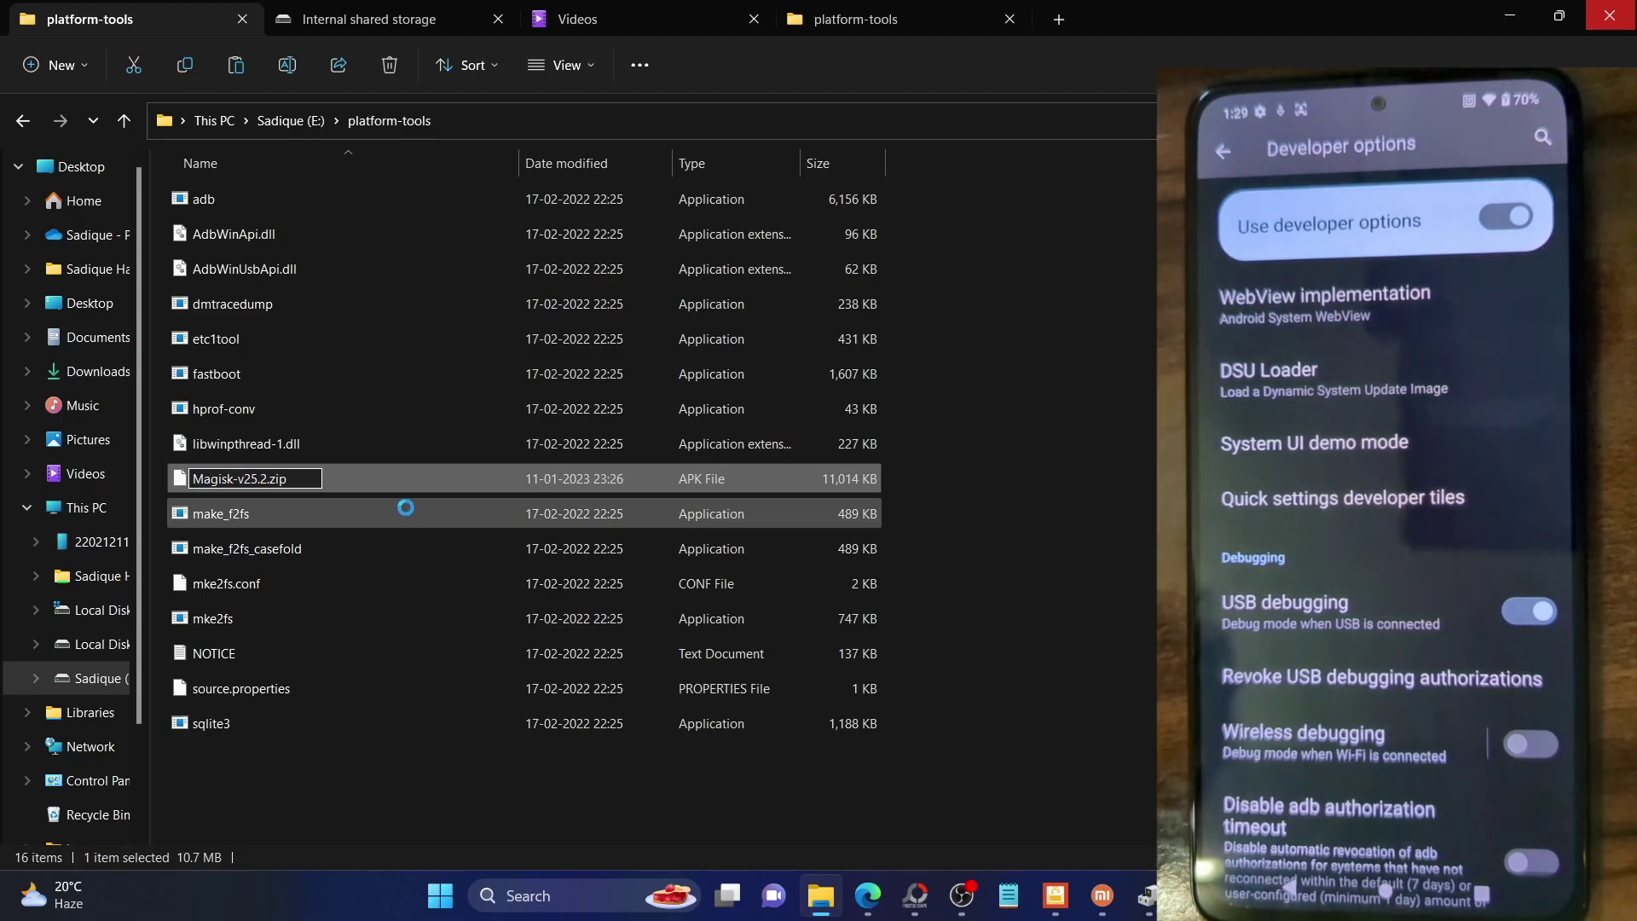
{"action": "key", "text": "Return"}
{"action": "left_click", "coordinate": [938, 452]}
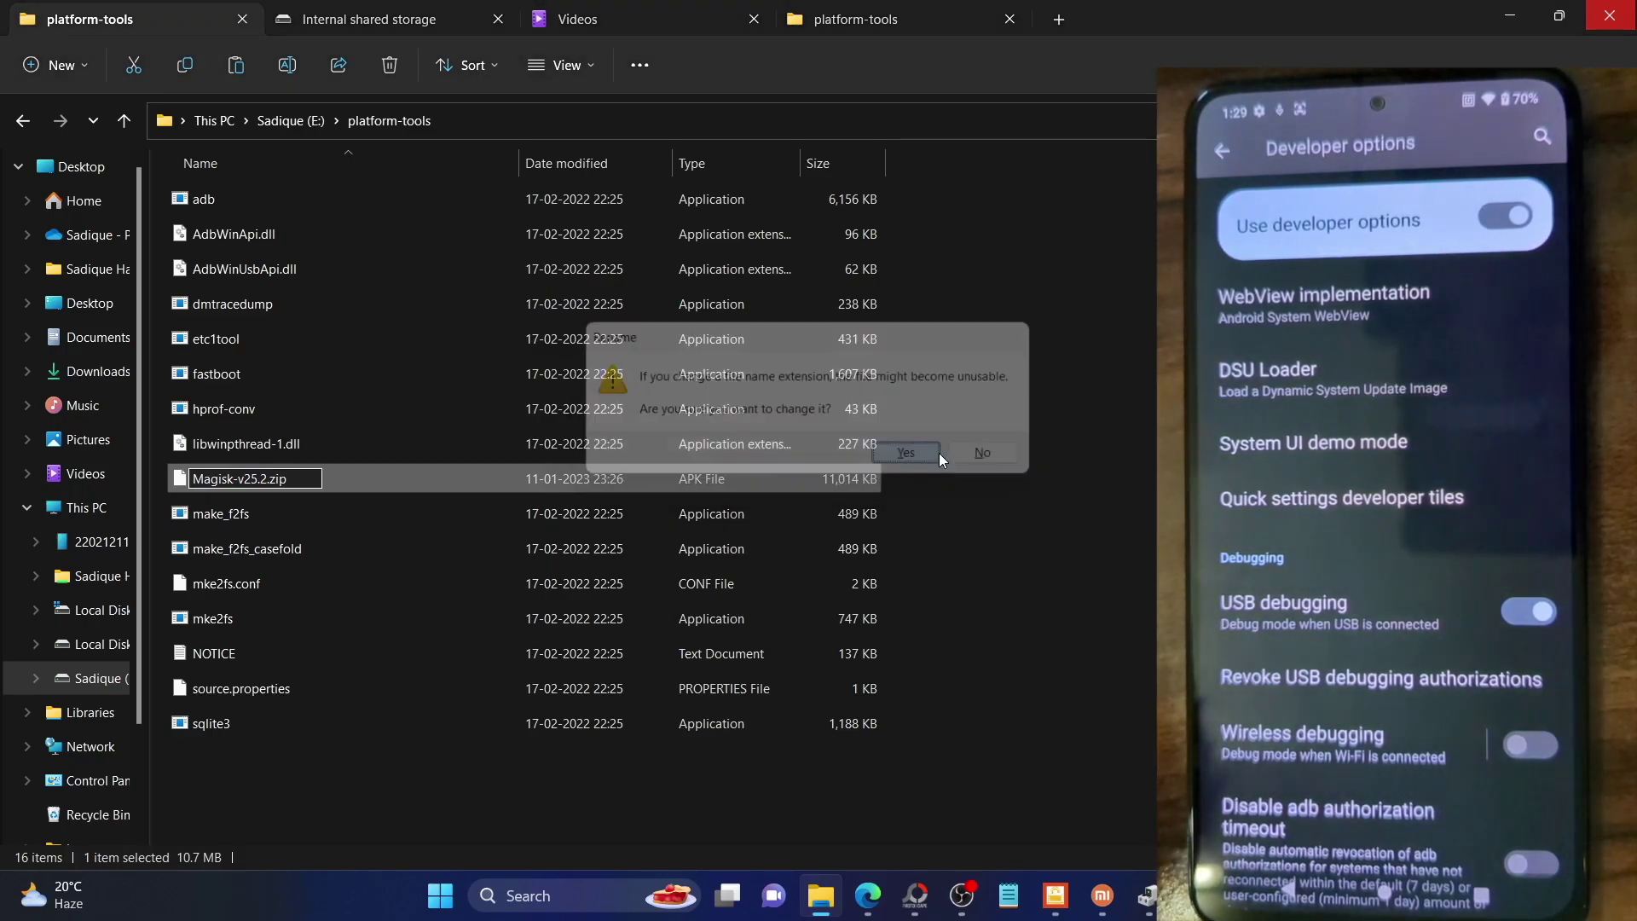
{"action": "left_click", "coordinate": [1119, 591]}
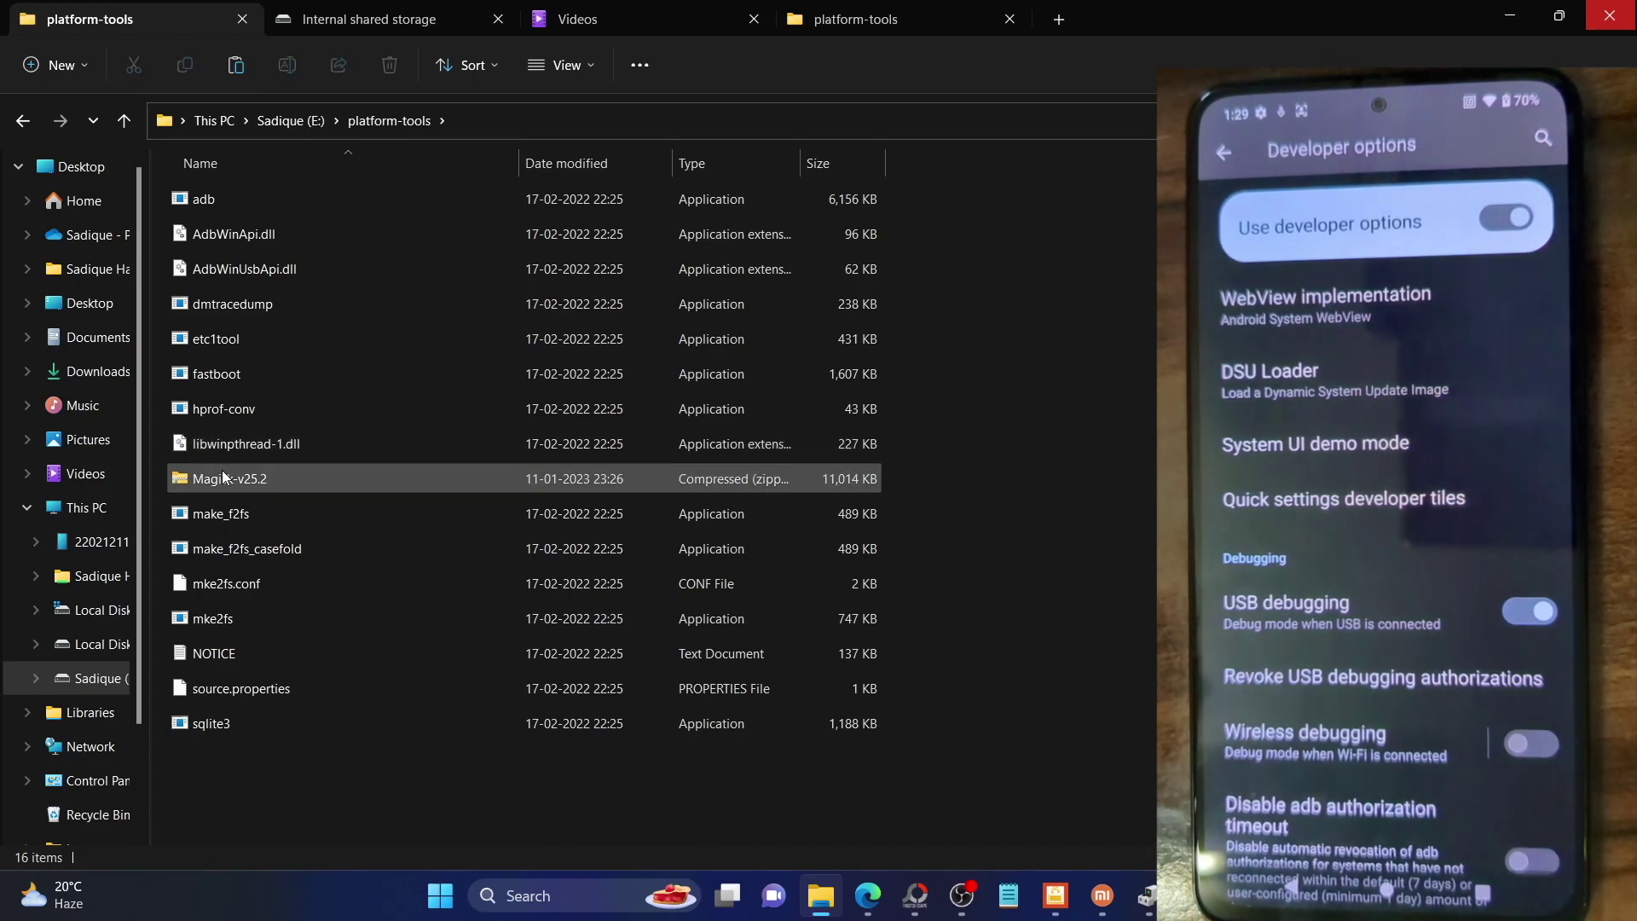
Compare the Magisk-v25.2 APK in the phone's internal shared storage with the zipped copy in the platform-tools folder
{"action": "left_click_drag", "start_coordinate": [222, 469], "coordinate": [1019, 242]}
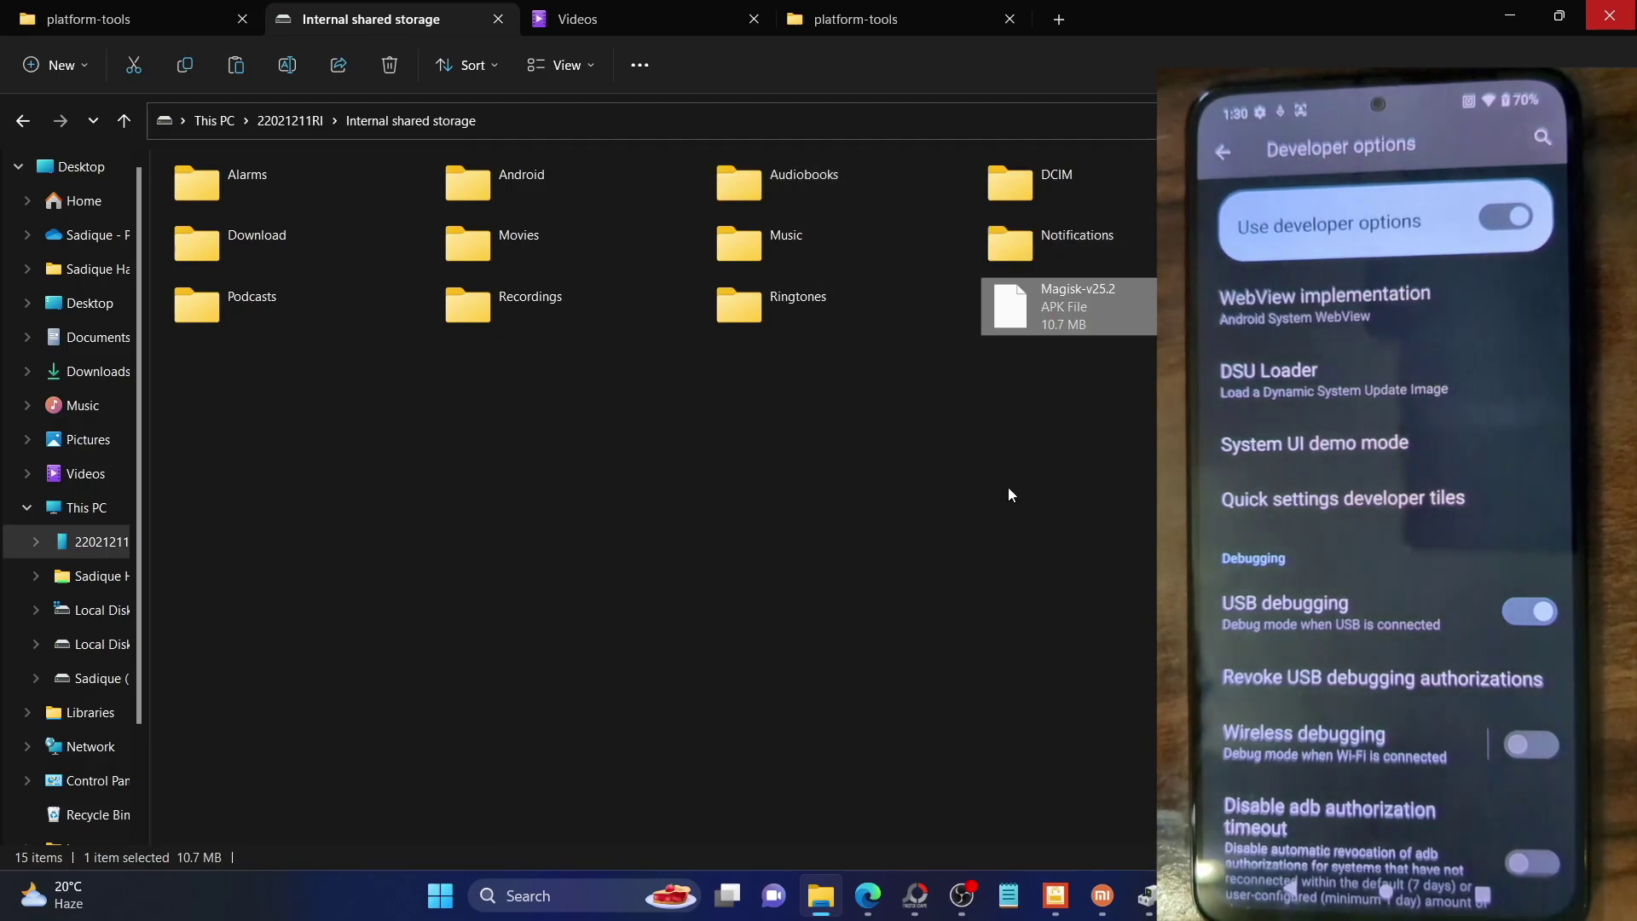
{"action": "left_click", "coordinate": [964, 641]}
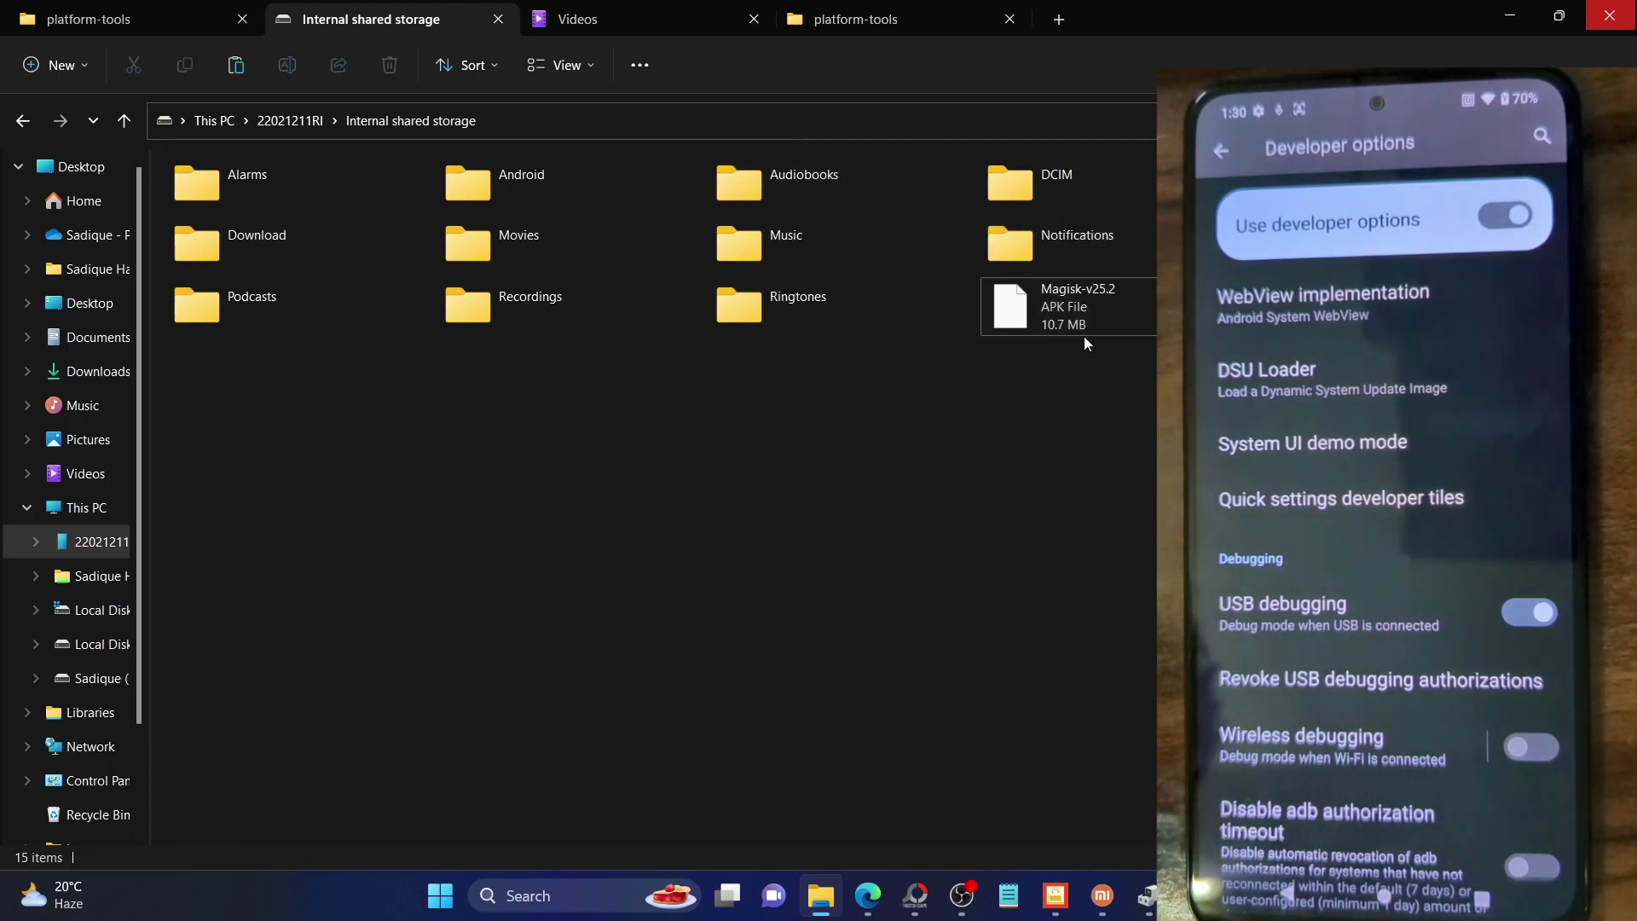
{"action": "left_click", "coordinate": [128, 22]}
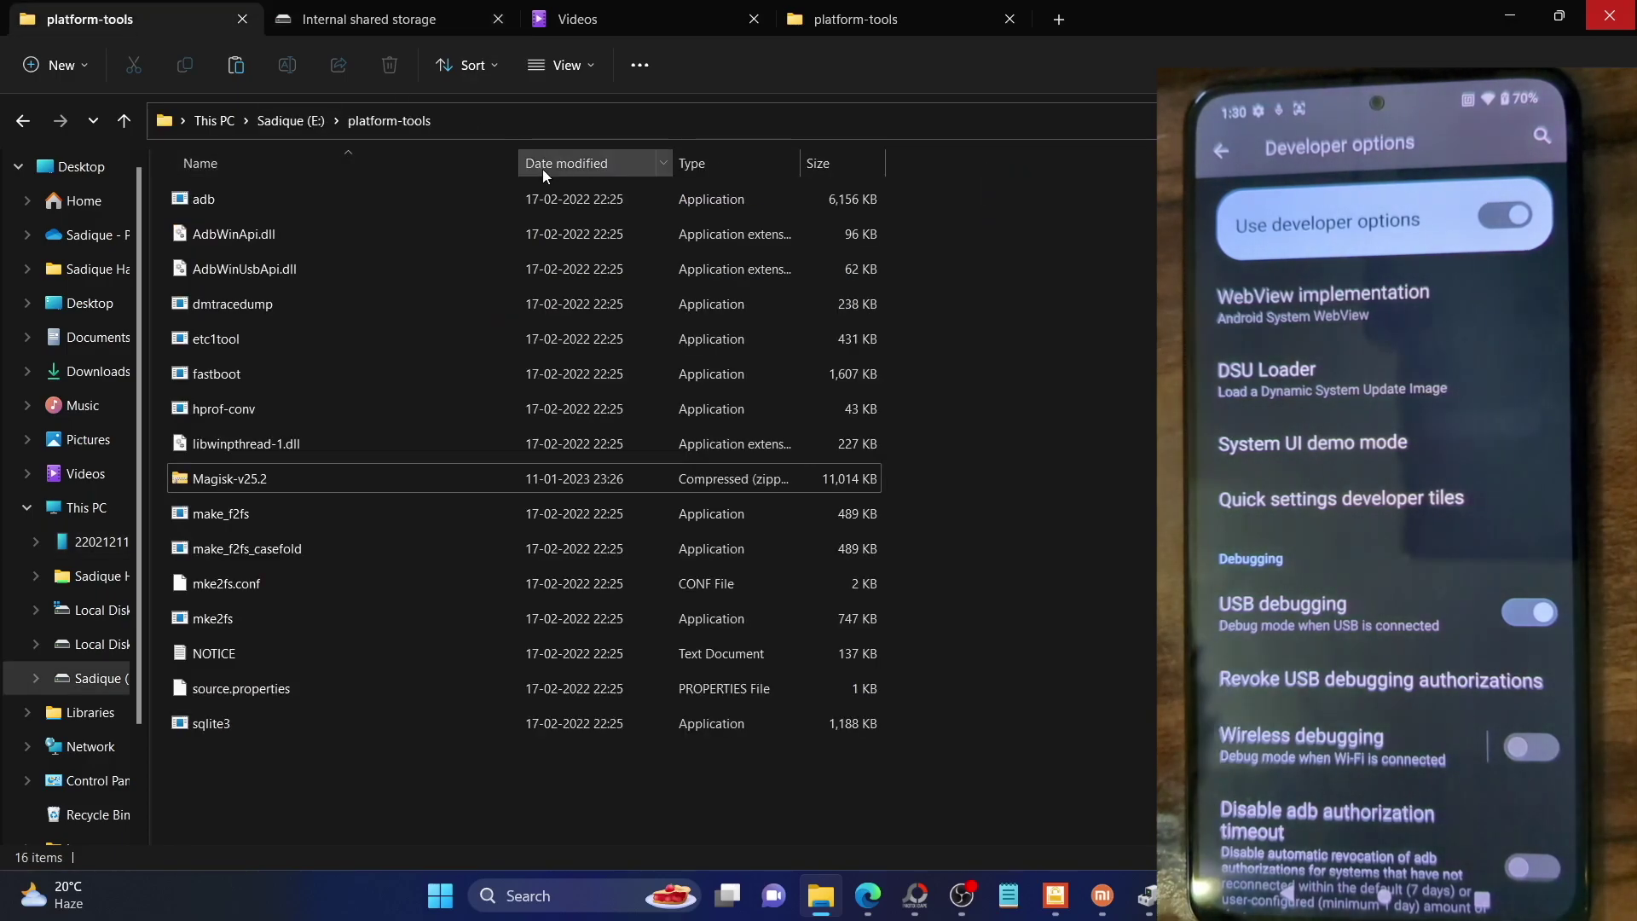
{"action": "left_click", "coordinate": [272, 483]}
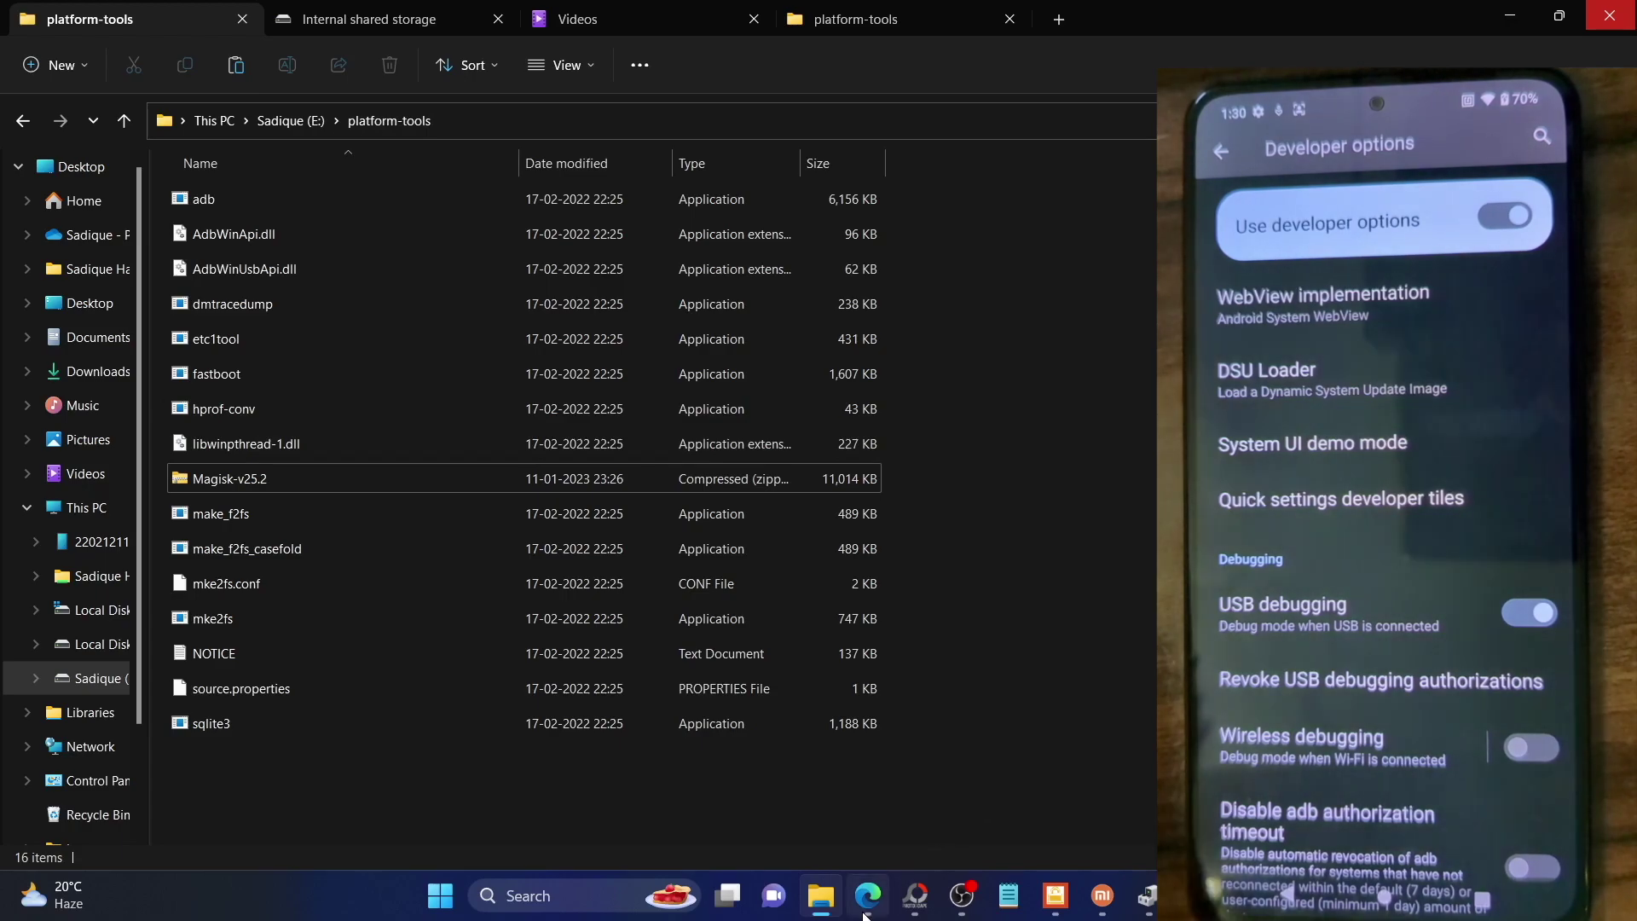
Return to the custom ROM rooting guide in the browser and find the command under STEP 4: Boot to Recovery
{"action": "left_click", "coordinate": [866, 906]}
{"action": "scroll", "coordinate": [687, 484], "scroll_direction": "down", "scroll_amount": 4}
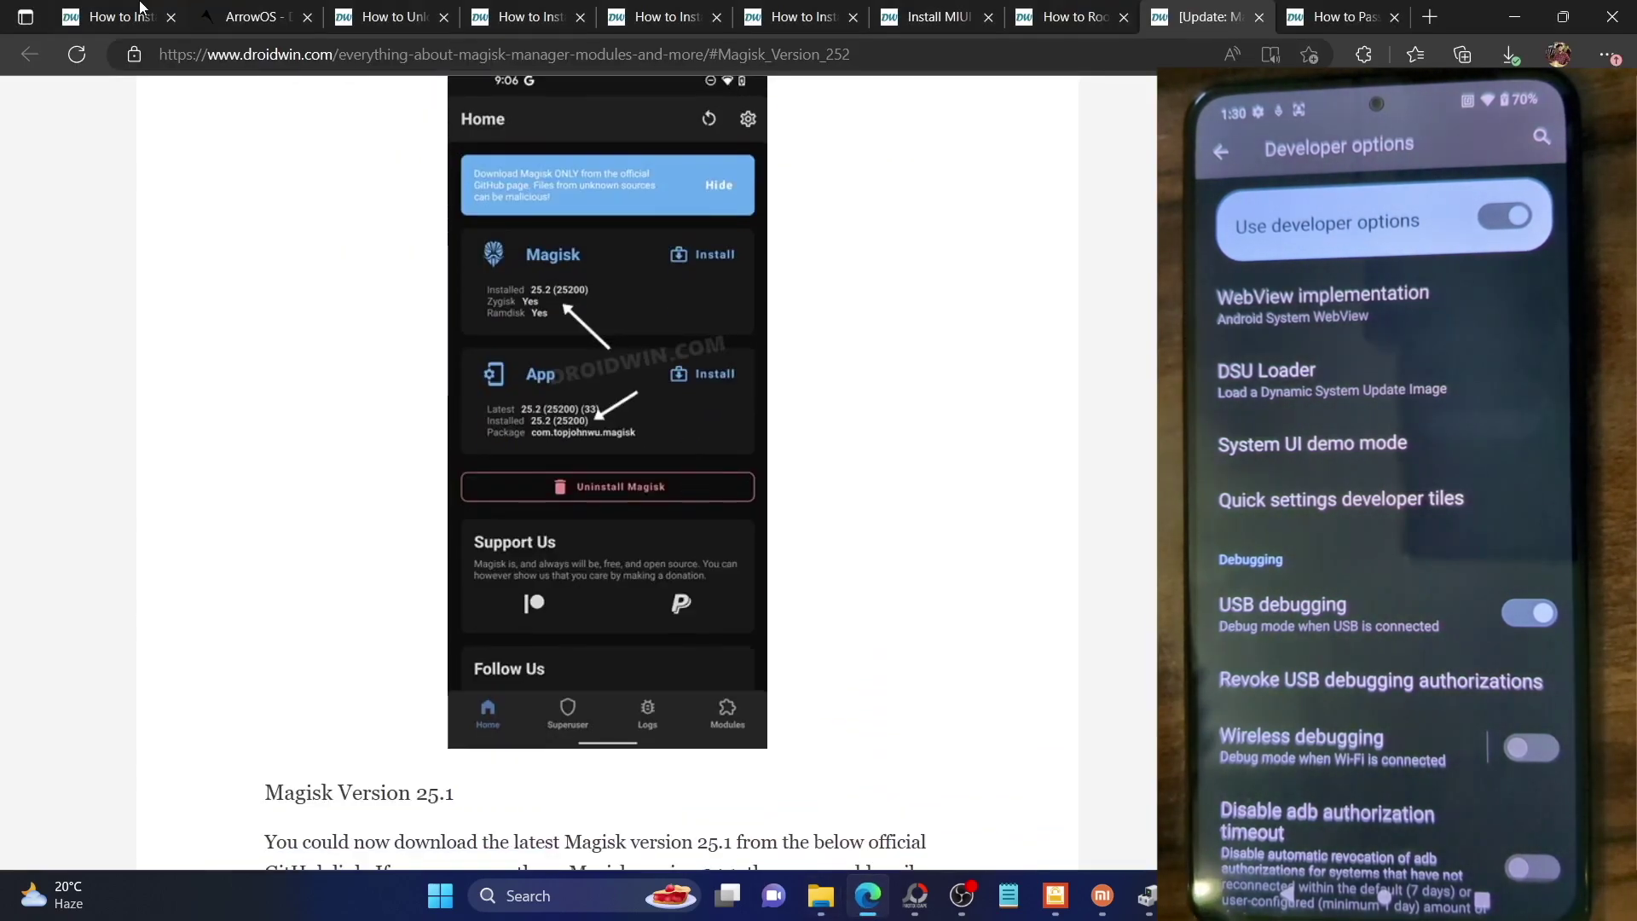
{"action": "left_click", "coordinate": [131, 6]}
{"action": "scroll", "coordinate": [694, 376], "scroll_direction": "down", "scroll_amount": 2}
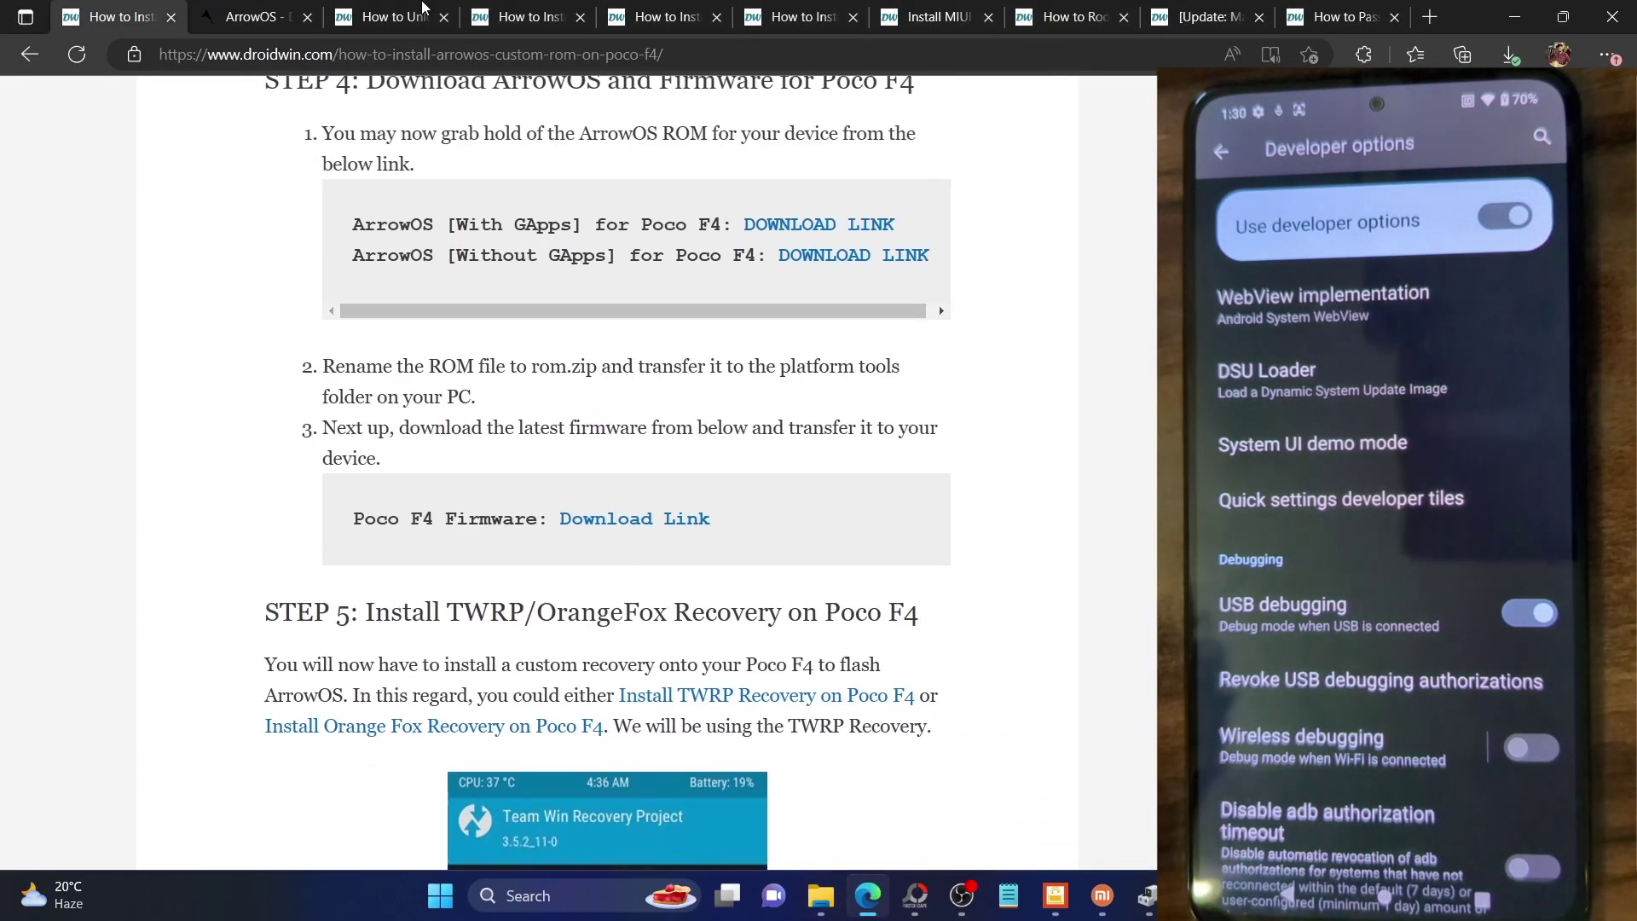
{"action": "left_click", "coordinate": [412, 12]}
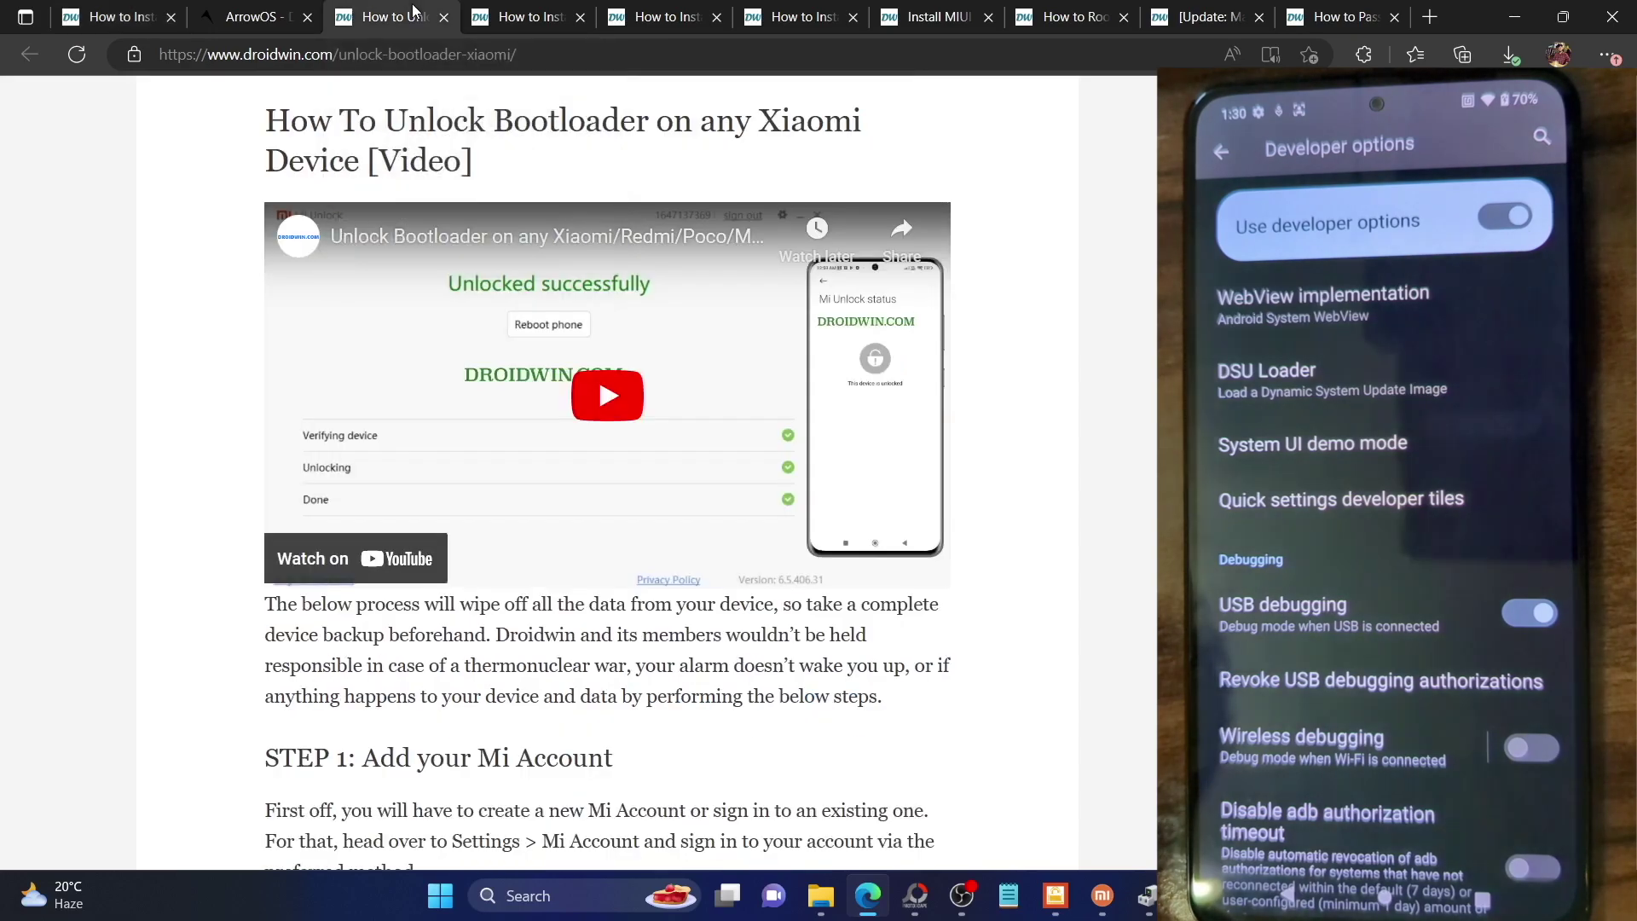
{"action": "left_click", "coordinate": [1103, 24]}
{"action": "scroll", "coordinate": [847, 347], "scroll_direction": "down", "scroll_amount": 8}
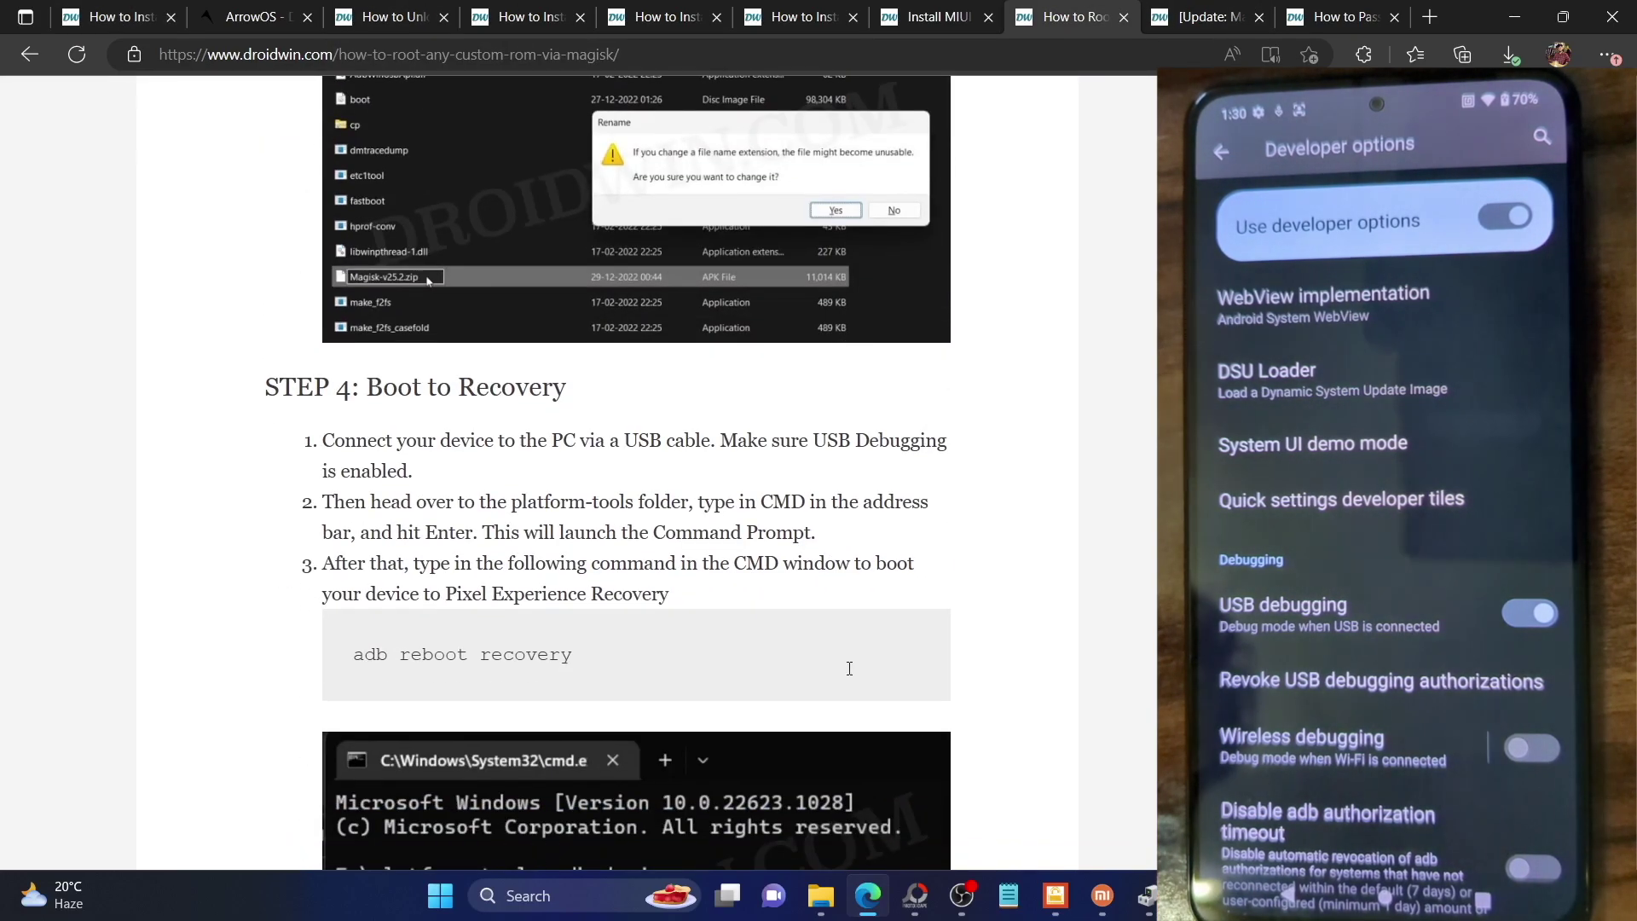
Switch back to the platform-tools Command Prompt and boot the phone to recovery with adb reboot recovery
{"action": "left_click", "coordinate": [822, 897]}
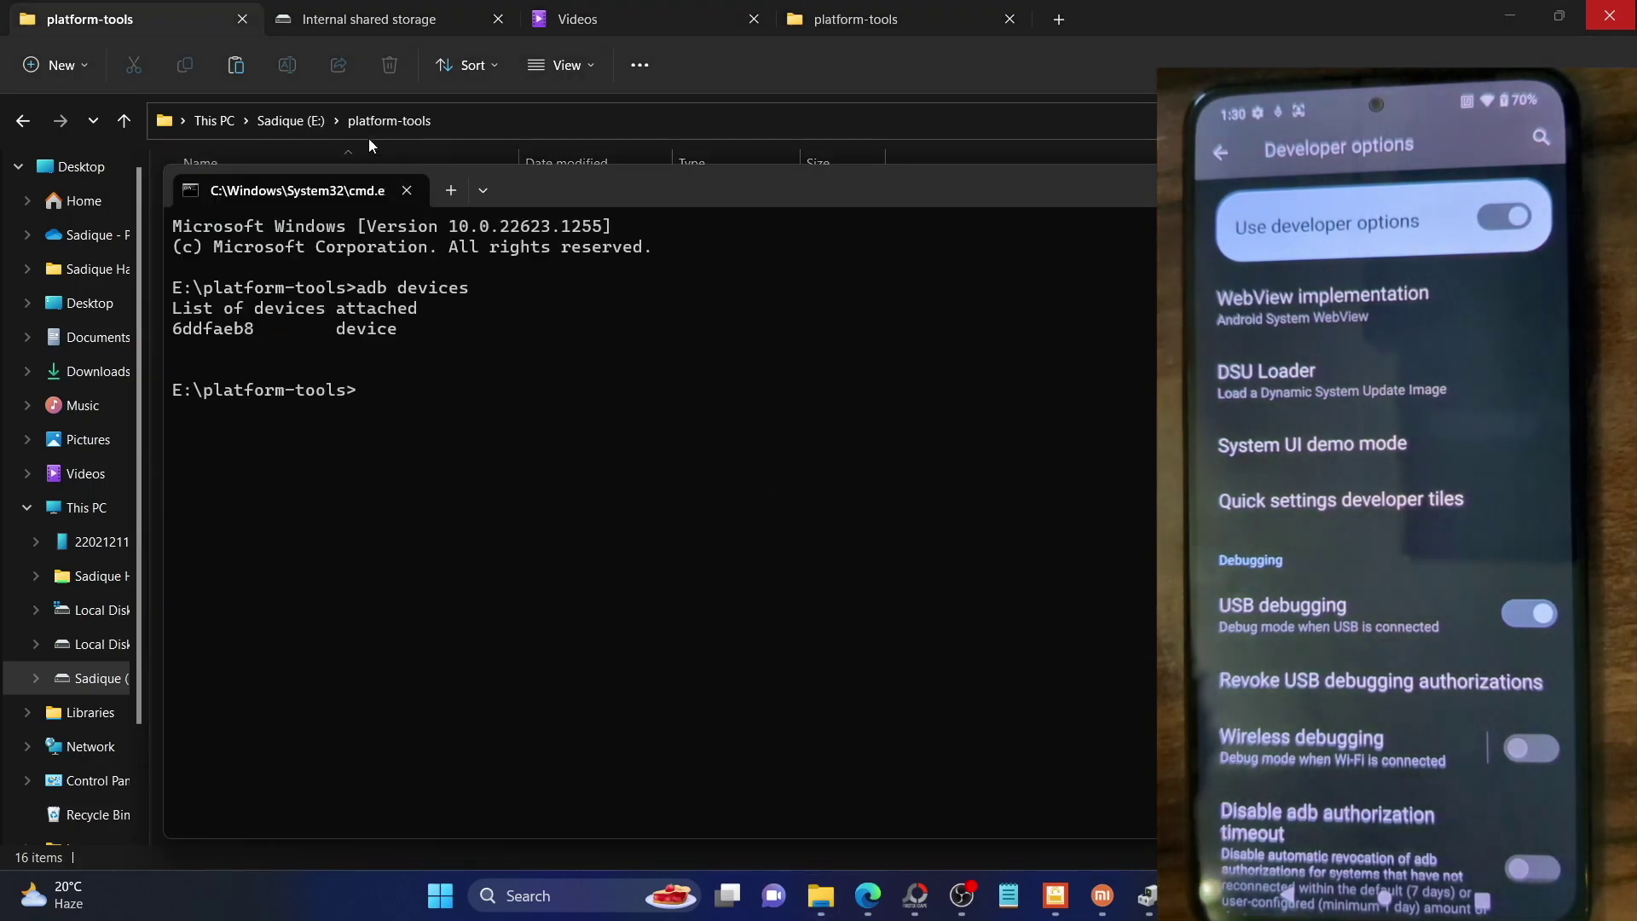
{"action": "type", "text": "adb re"}
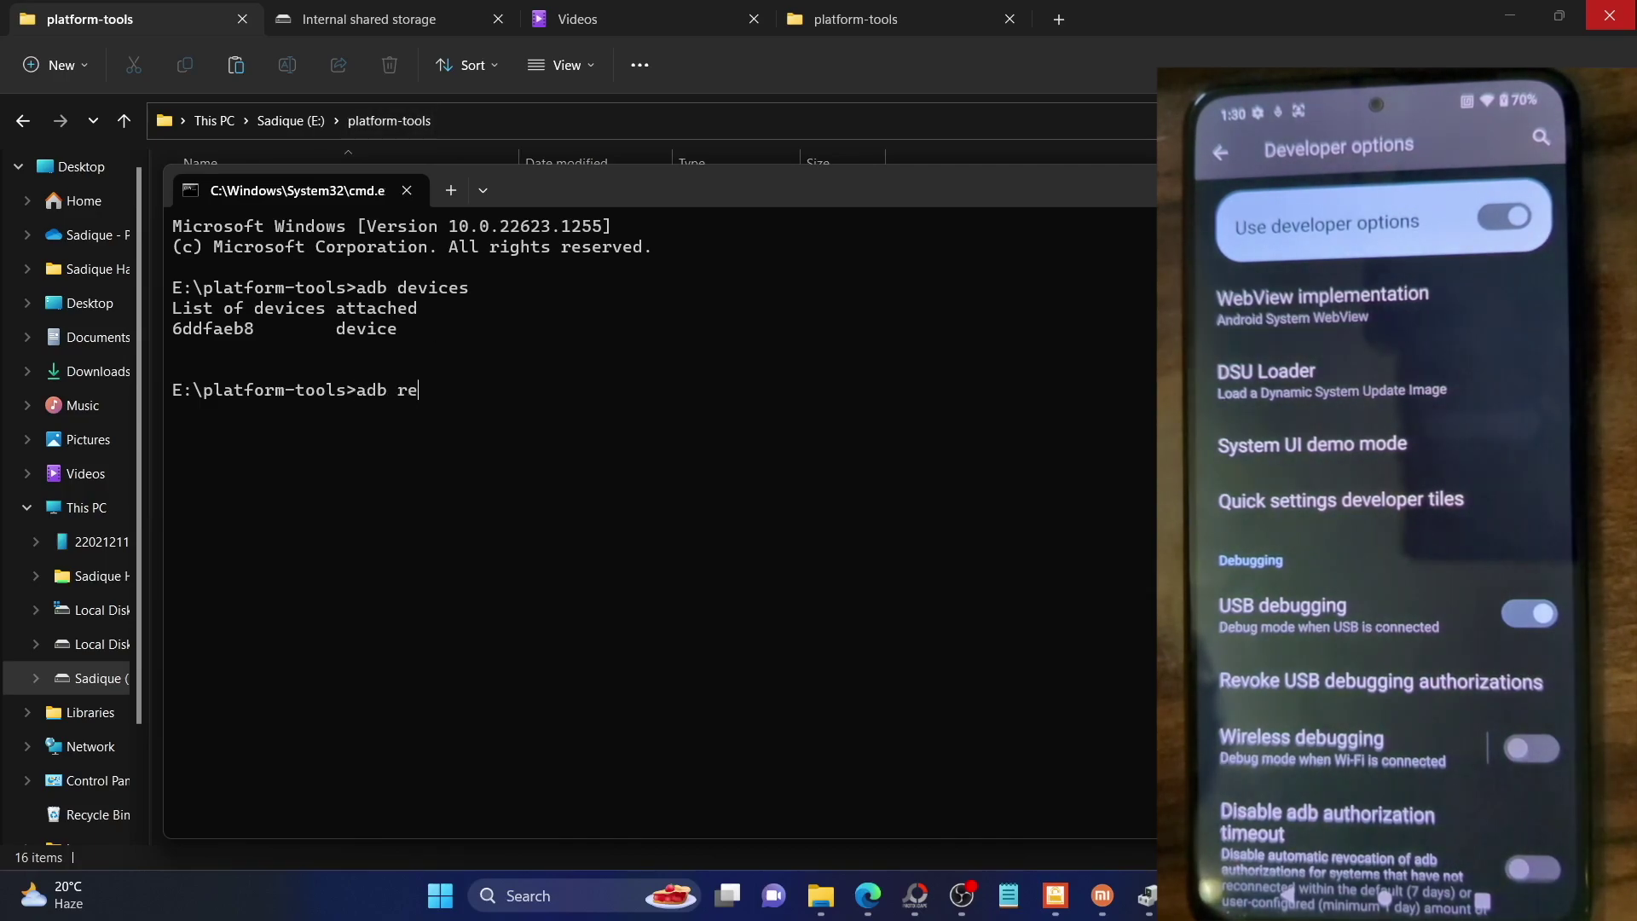
{"action": "type", "text": "boot recovery"}
{"action": "key", "text": "Return"}
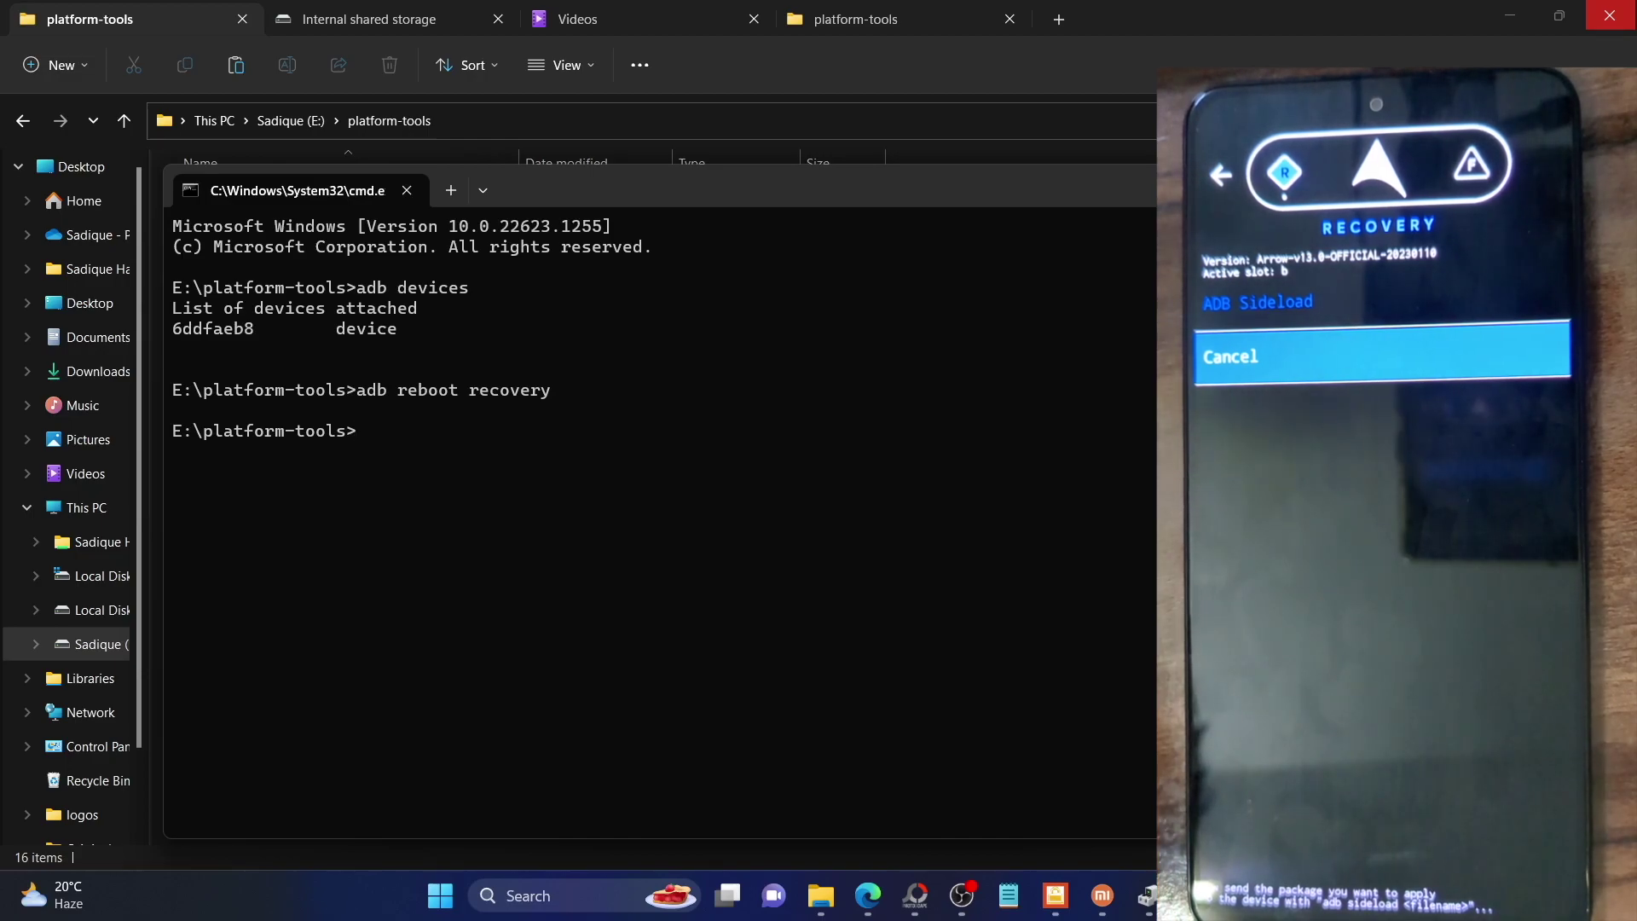
Run adb devices again to check the connection in recovery, and highlight the listed device's mode
{"action": "key", "text": "Up"}
{"action": "key", "text": "Up"}
{"action": "key", "text": "Return"}
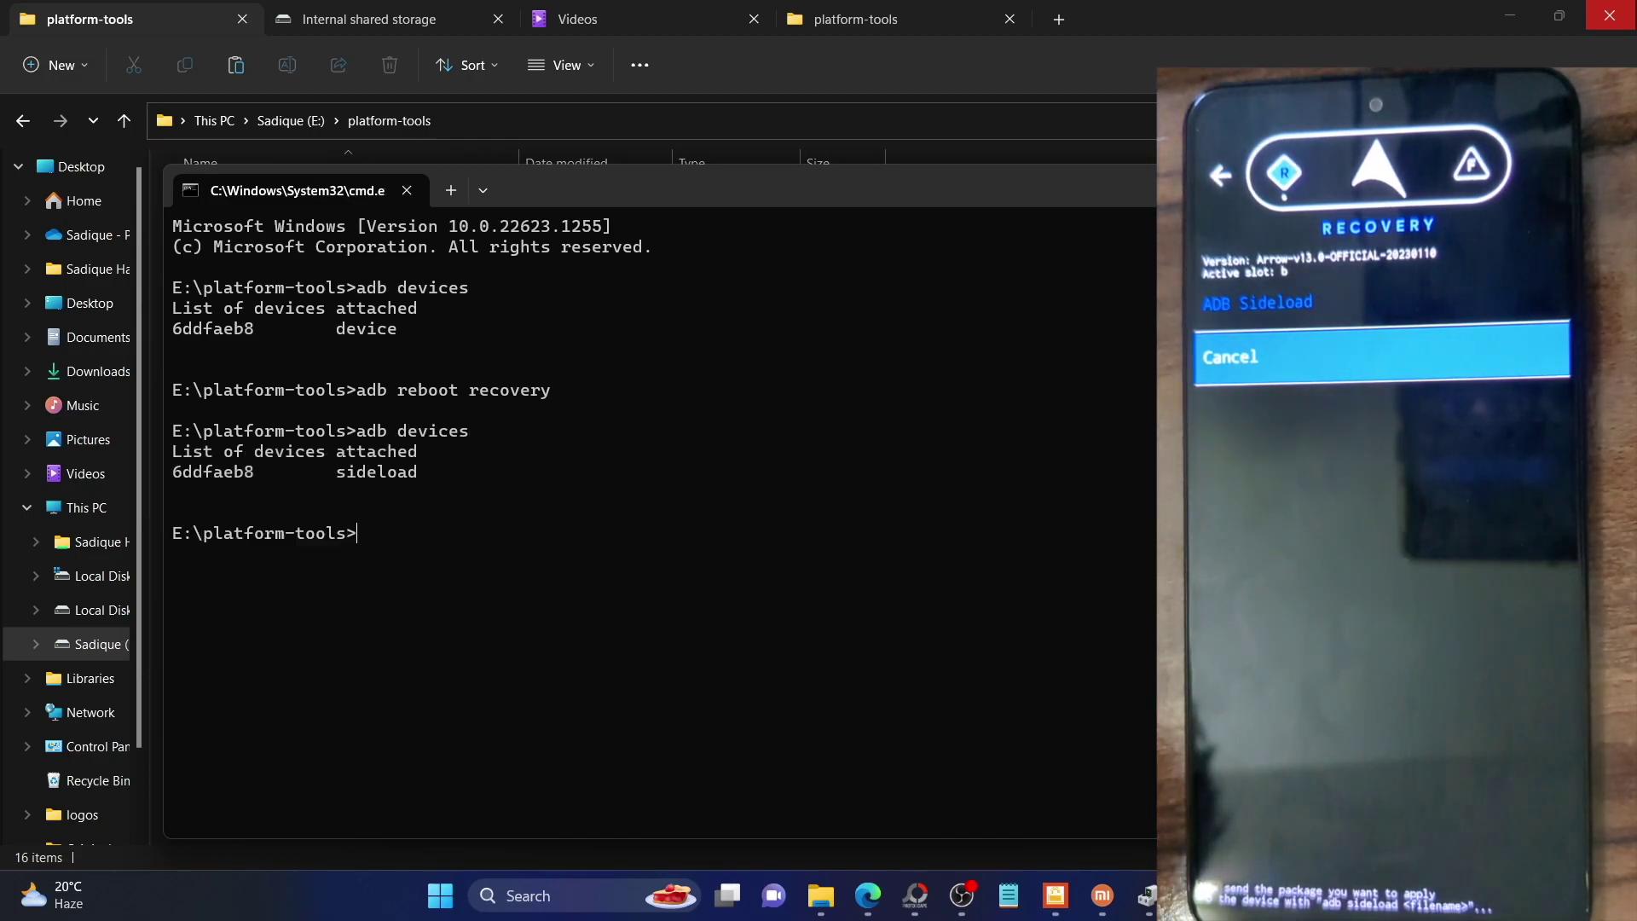
{"action": "double_click", "coordinate": [356, 474]}
{"action": "key", "text": "ctrl+c"}
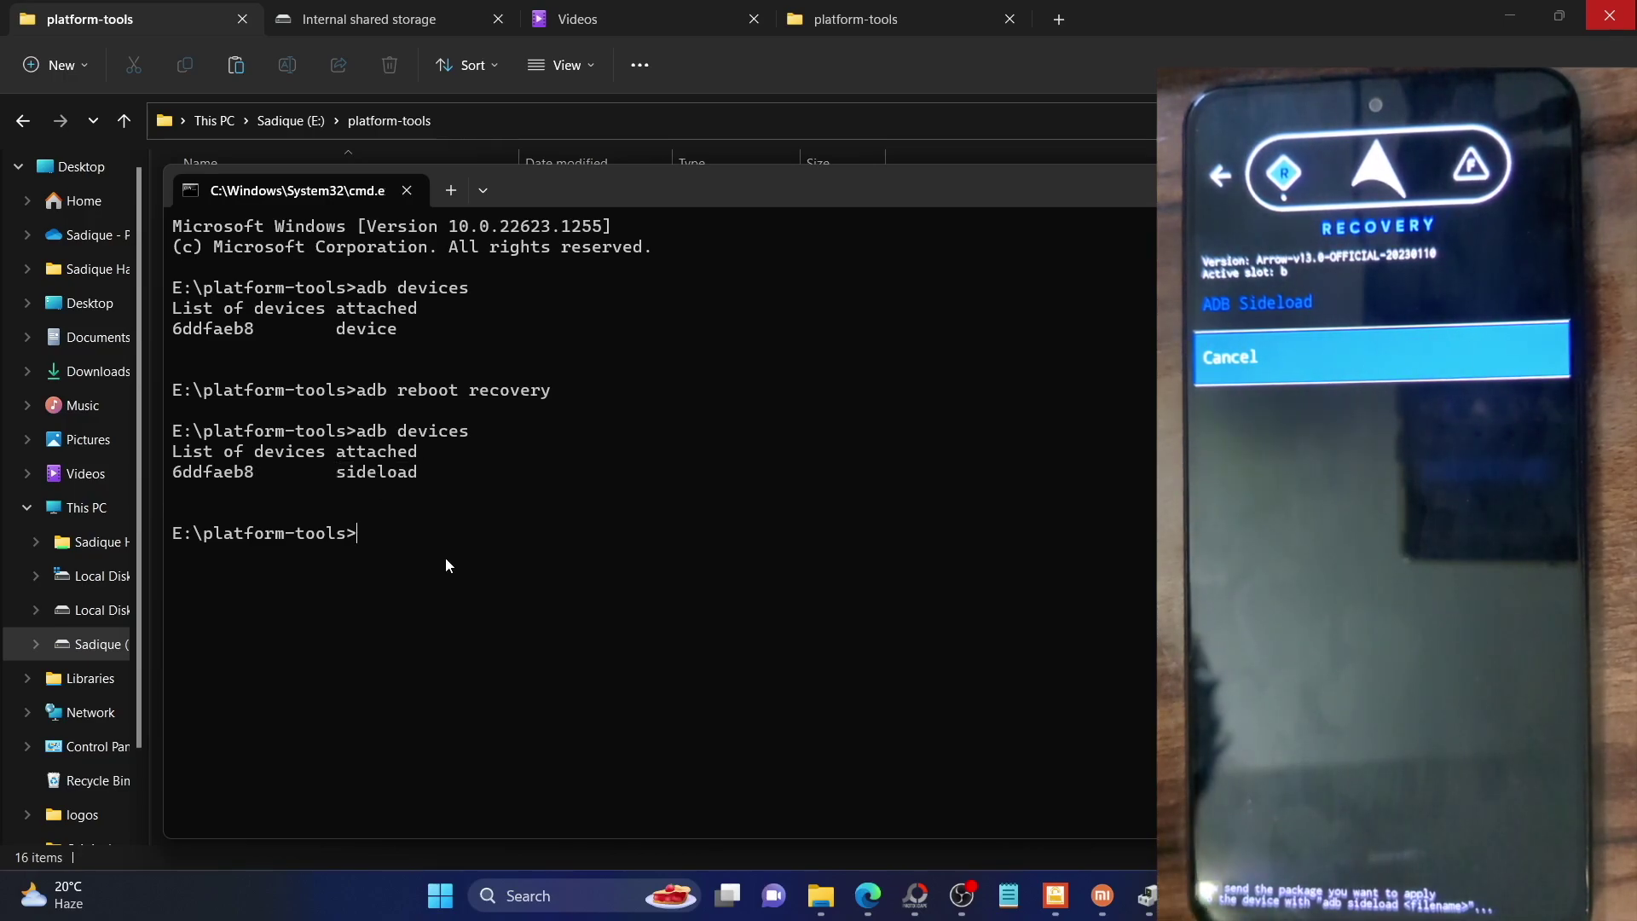
Enter the command adb sideload magisk.zip at the platform-tools prompt without running it
{"action": "type", "text": "adb sideload "}
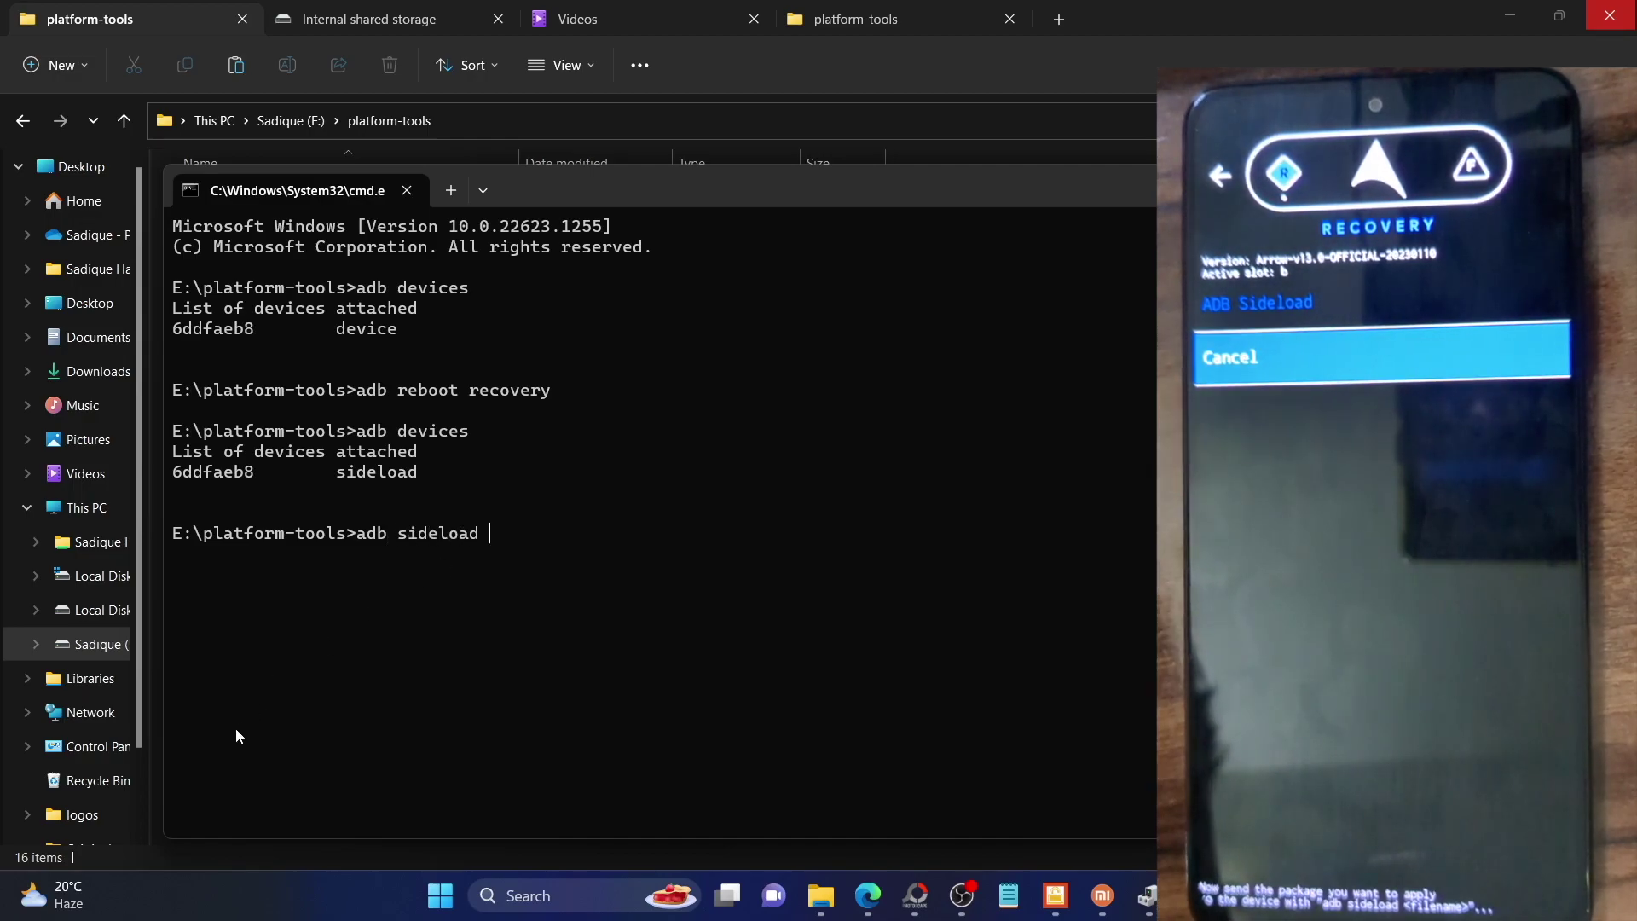
{"action": "type", "text": "magisk"}
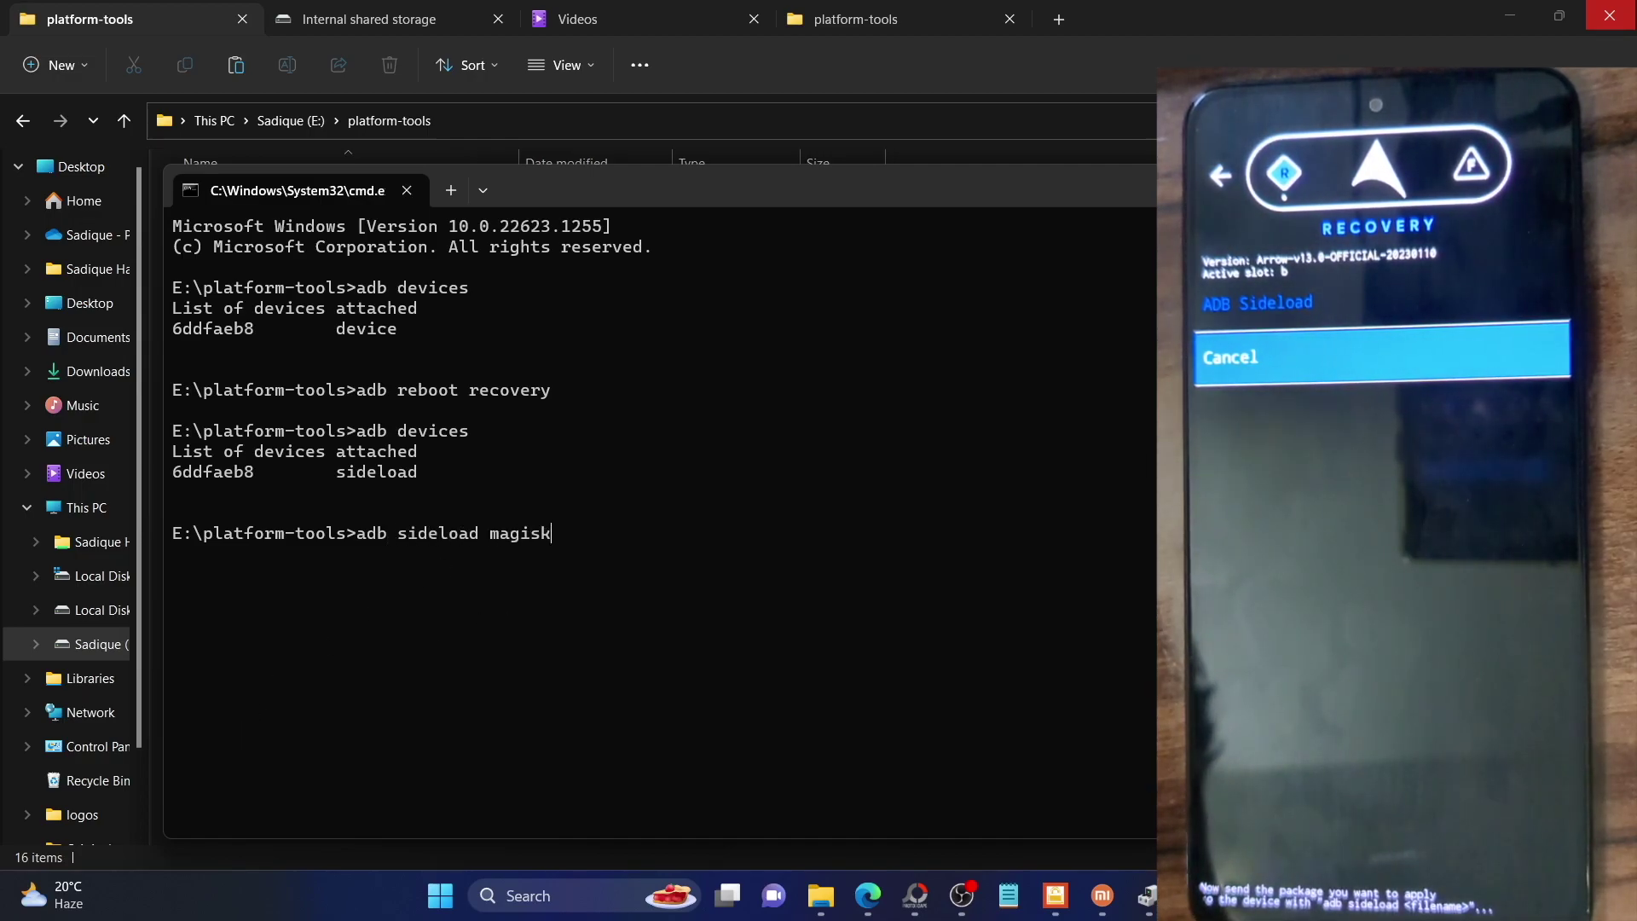
{"action": "type", "text": ".zip"}
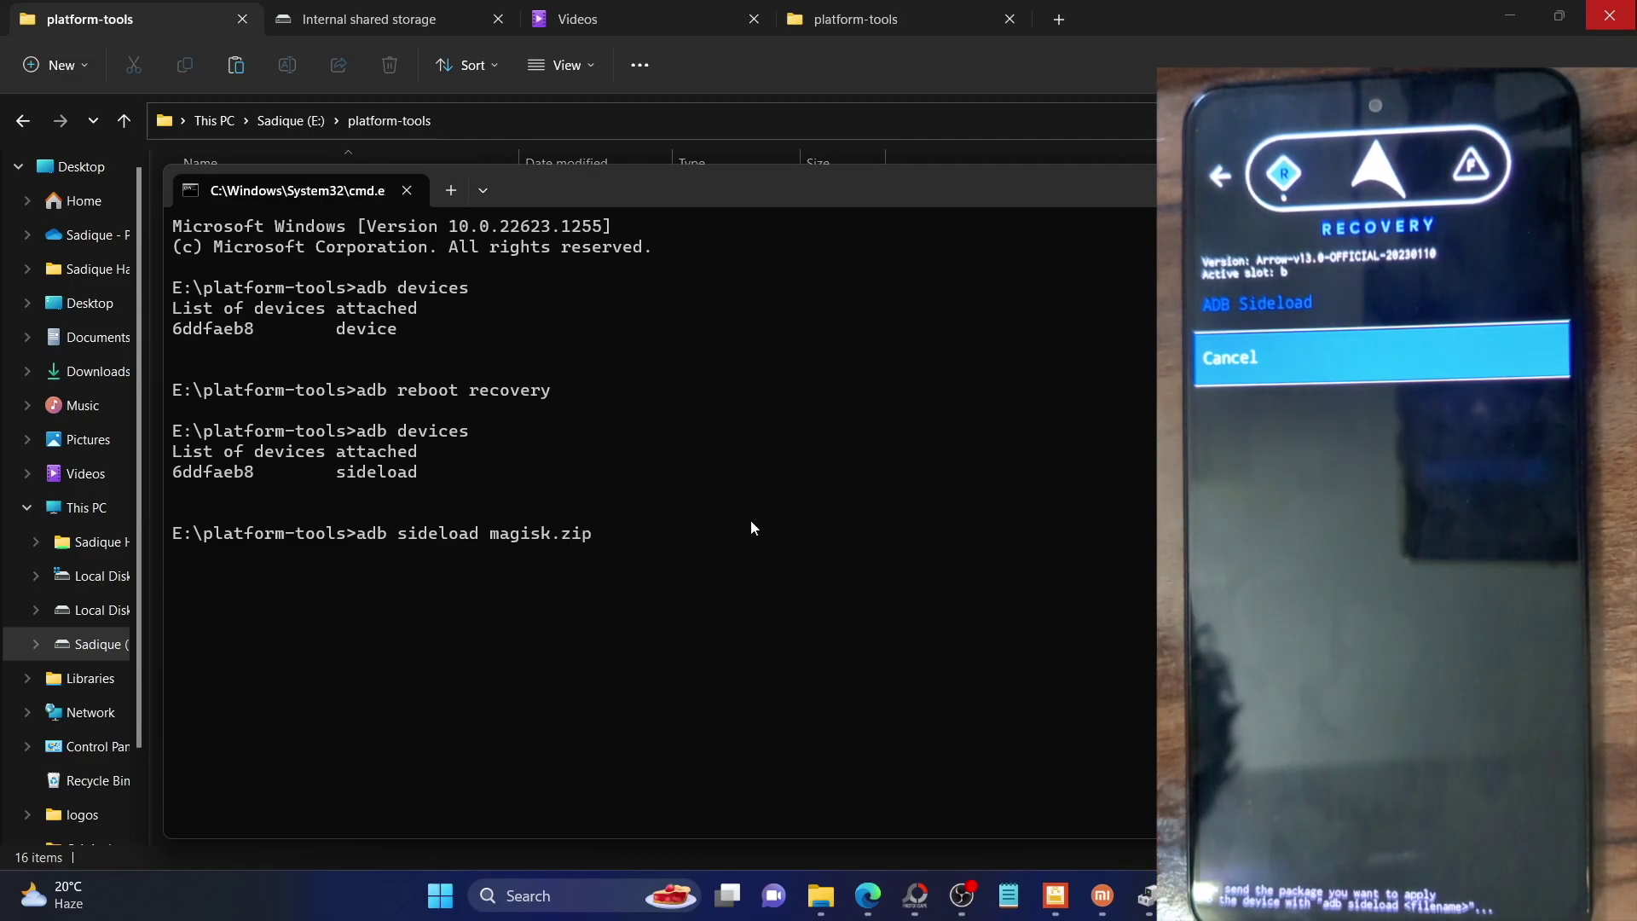
Rename the Magisk-v25.2 zip archive in the platform-tools folder to Magisk, keeping its extension
{"action": "key", "text": "alt+Tab"}
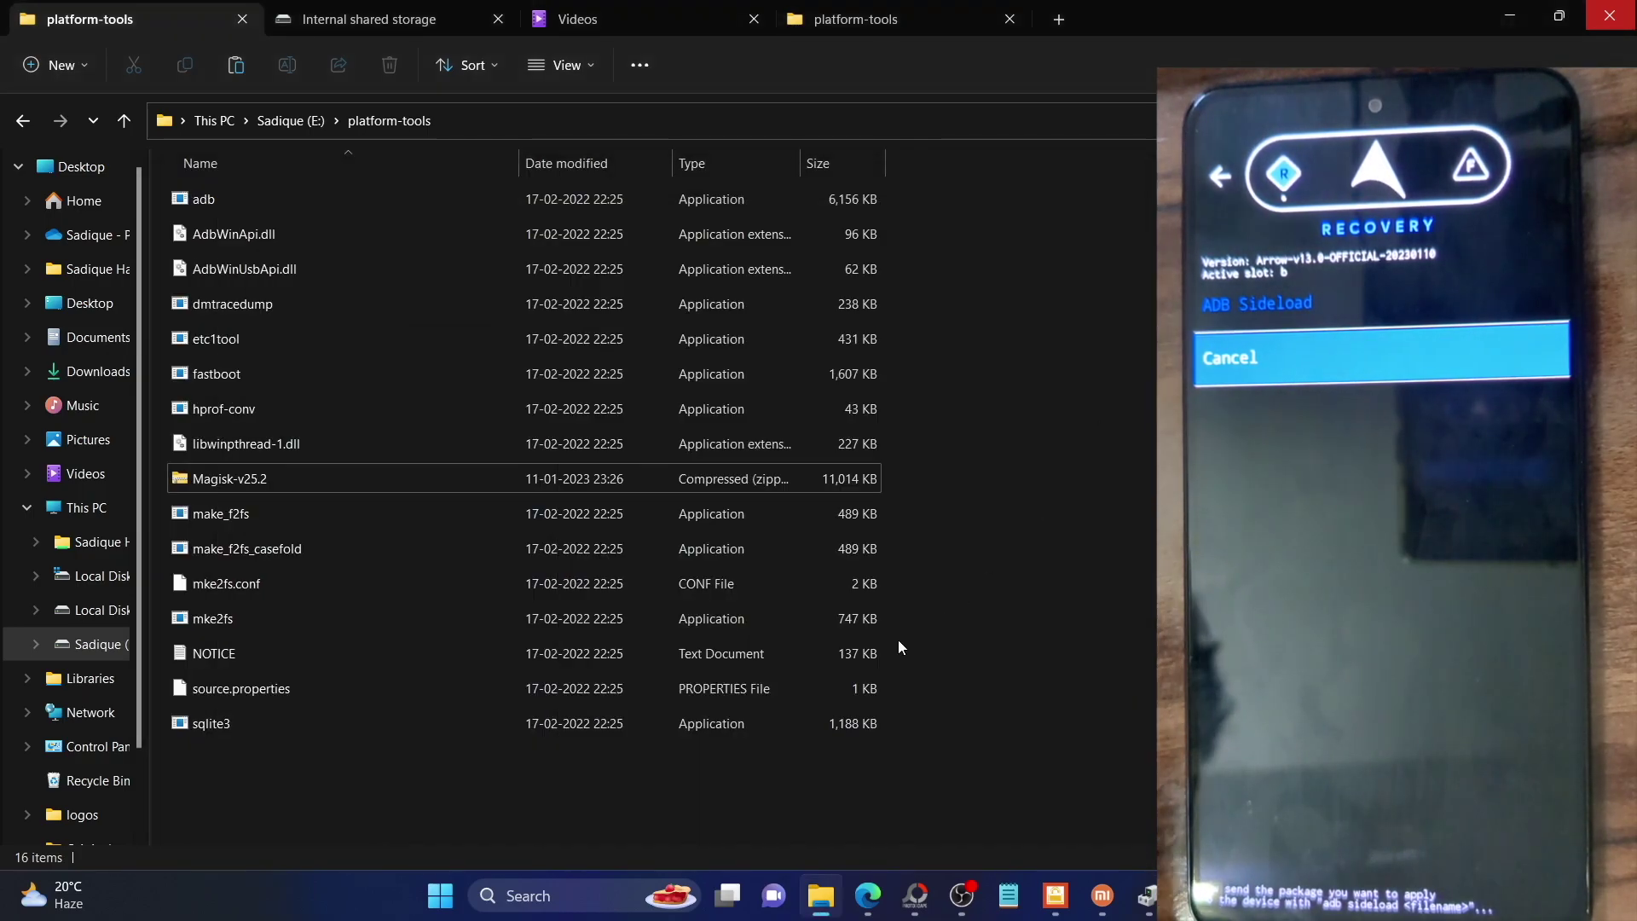
{"action": "left_click", "coordinate": [253, 474]}
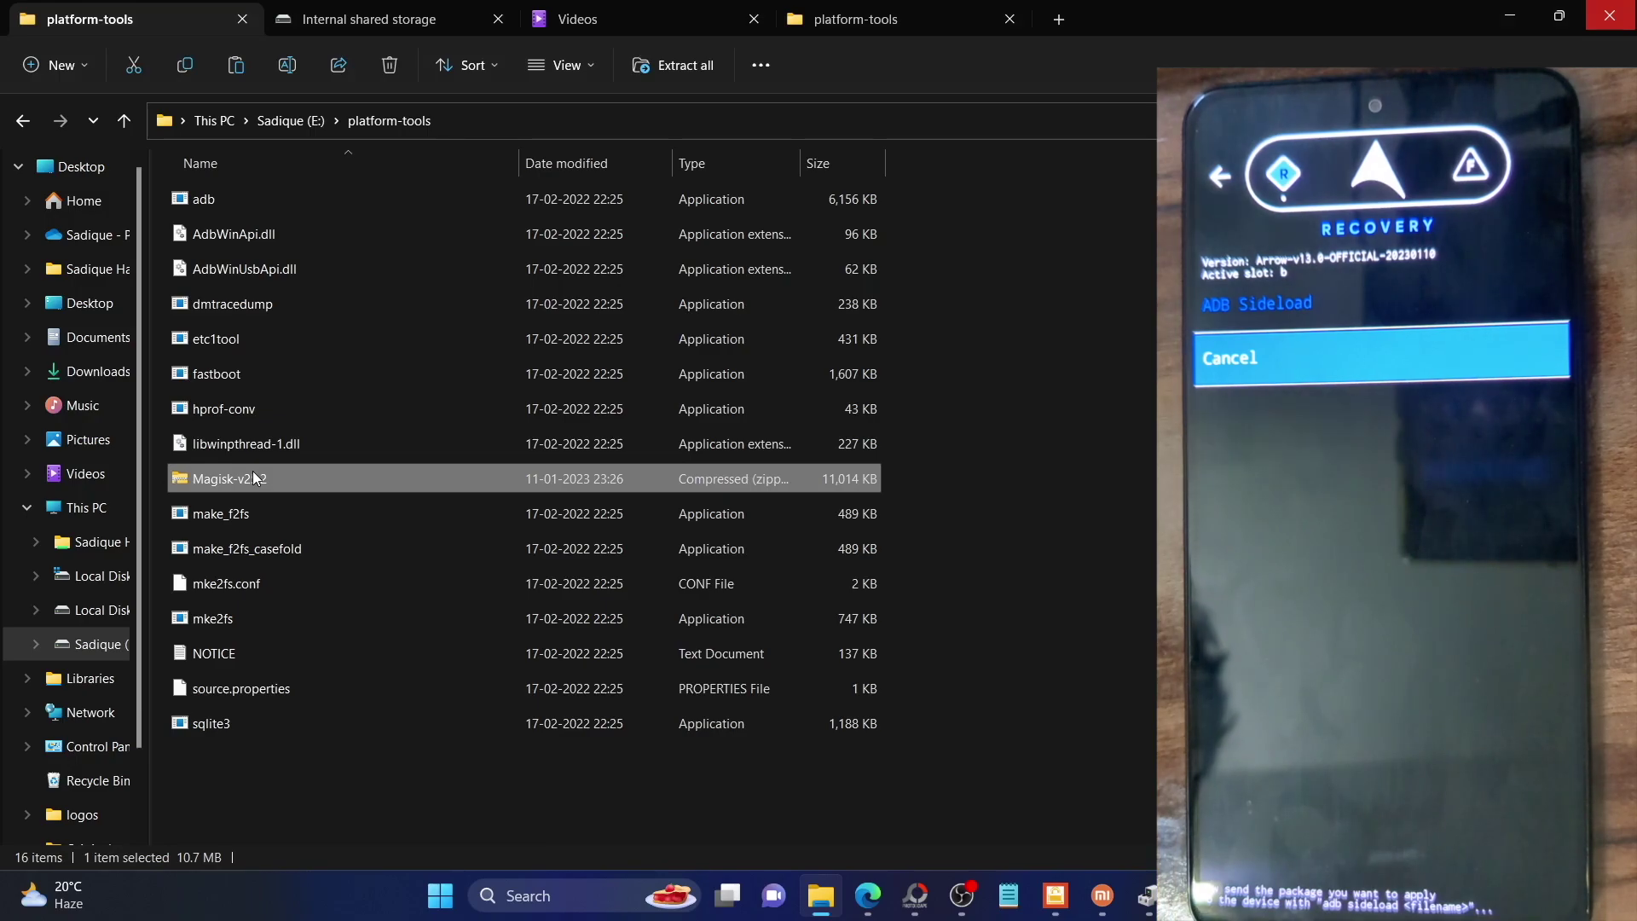
{"action": "right_click", "coordinate": [252, 471]}
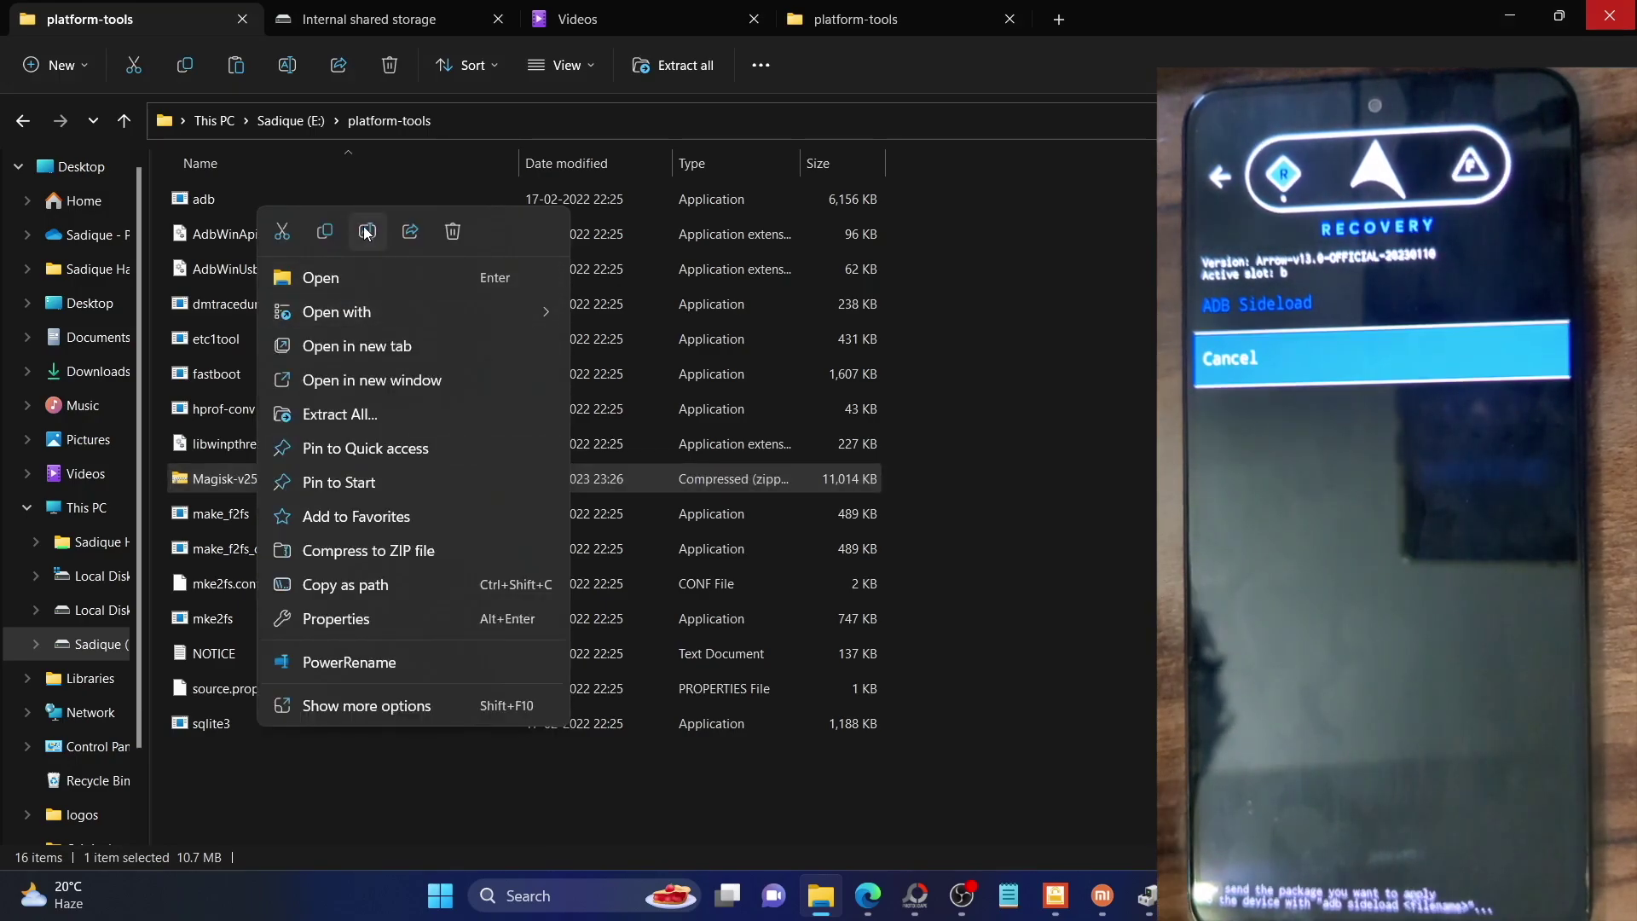
{"action": "left_click", "coordinate": [367, 233]}
{"action": "key", "text": "End"}
{"action": "key", "text": "BackSpace"}
{"action": "key", "text": "BackSpace"}
{"action": "key", "text": "BackSpace"}
{"action": "key", "text": "BackSpace"}
{"action": "key", "text": "BackSpace"}
{"action": "key", "text": "BackSpace"}
{"action": "key", "text": "Return"}
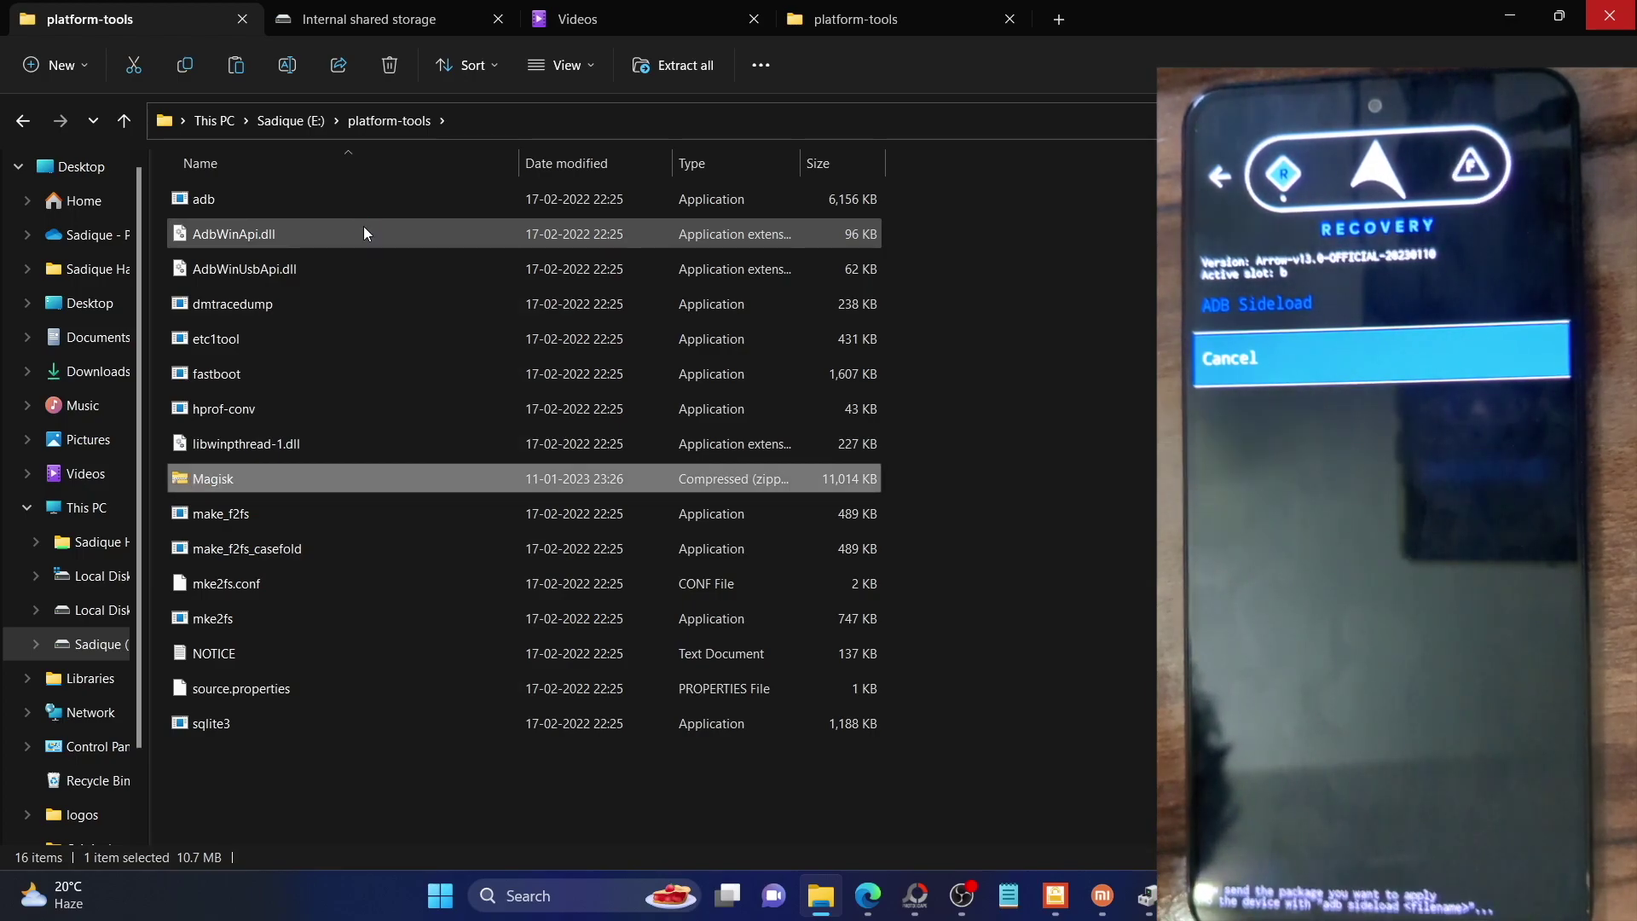
{"action": "left_click", "coordinate": [1088, 581]}
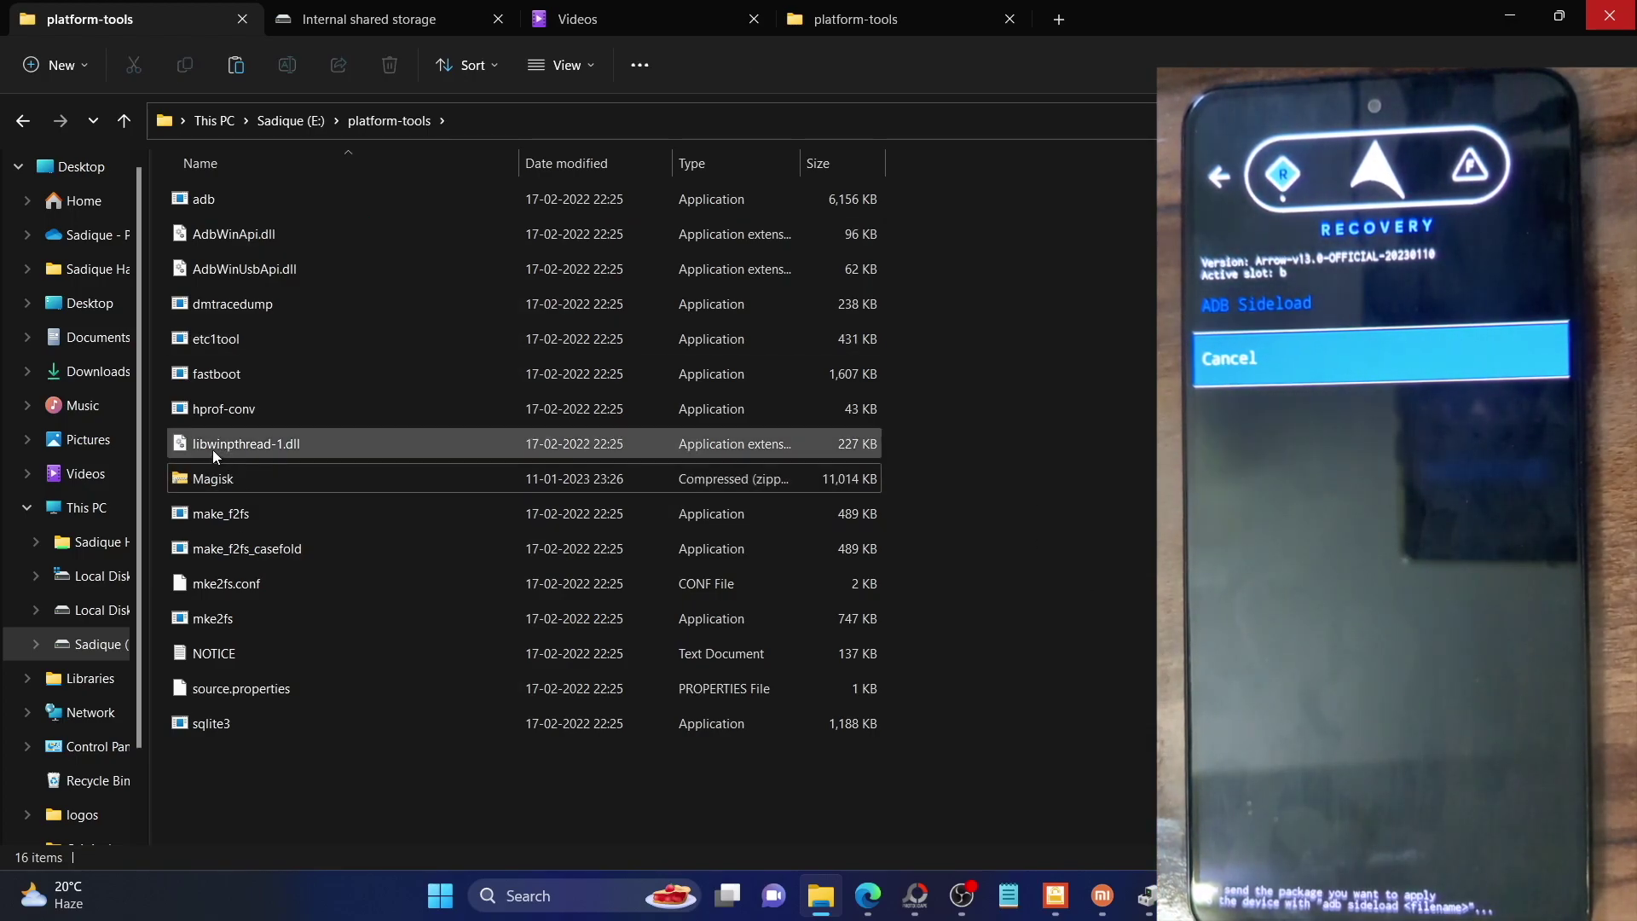
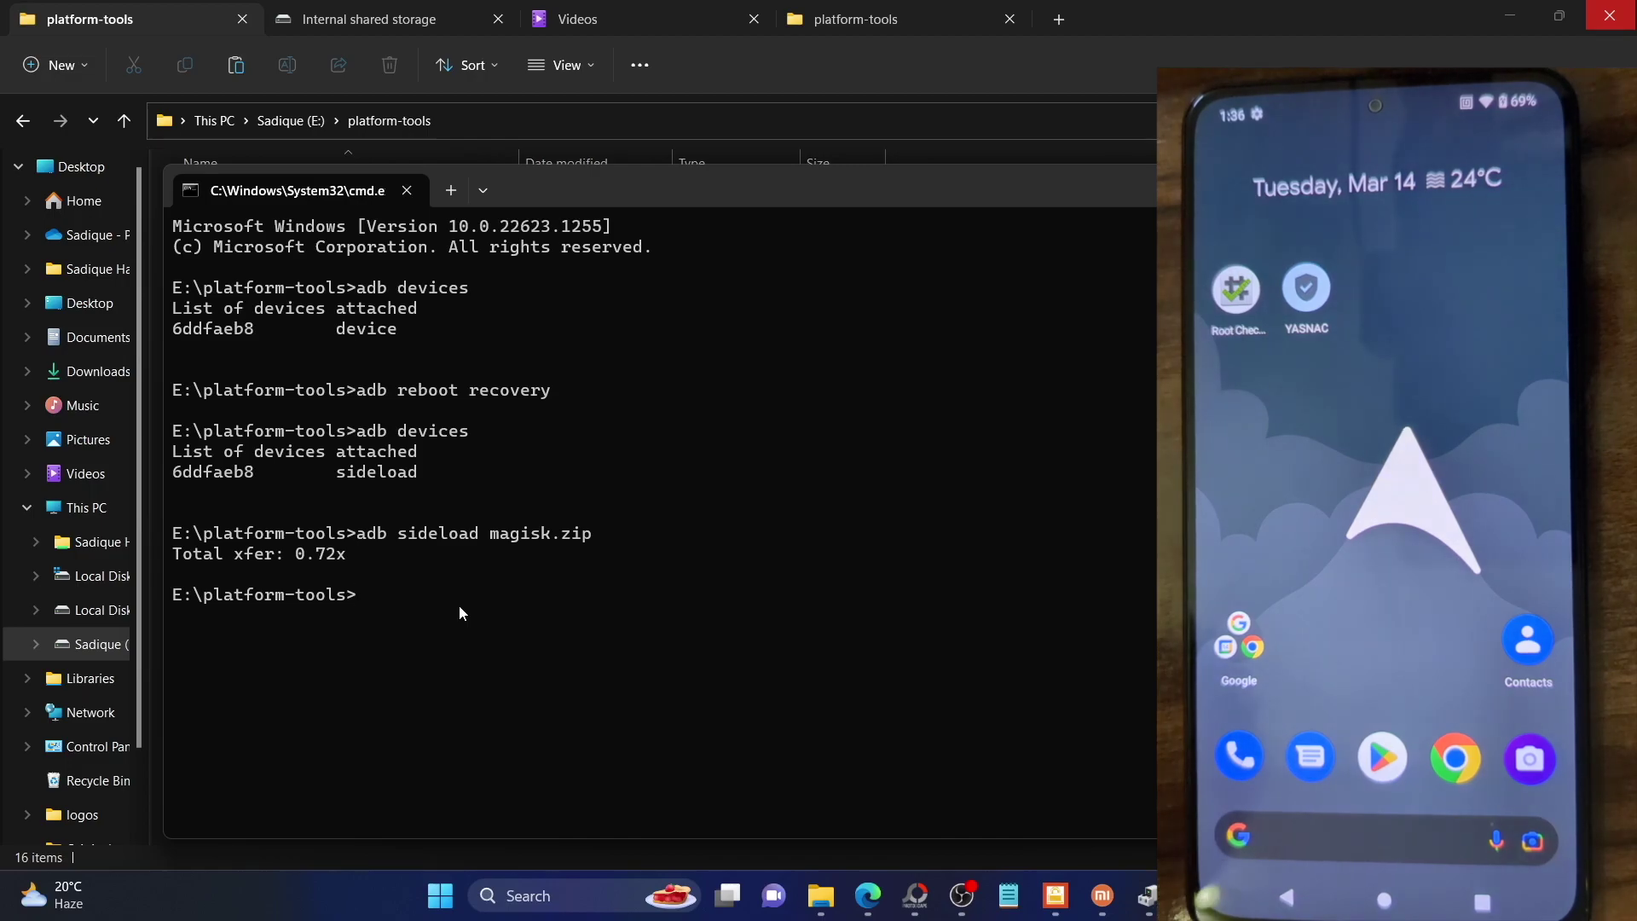
Open the guide on passing SafetyNet on a rooted custom ROM in the browser and read STEP 1: Hide Magisk App
{"action": "left_click", "coordinate": [1143, 163]}
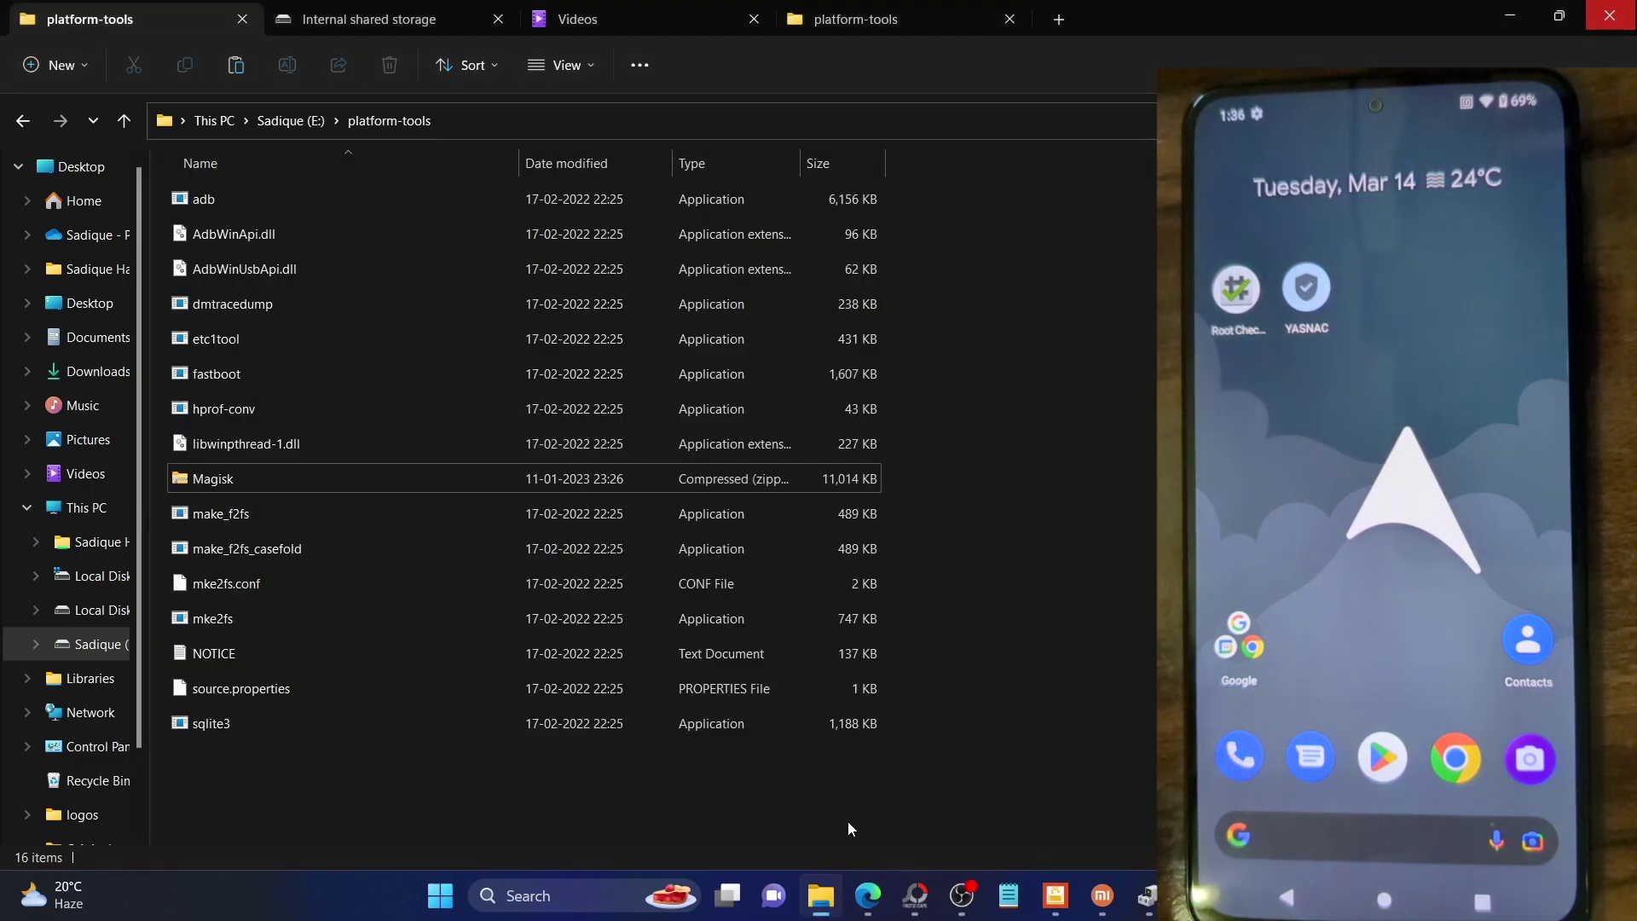
{"action": "left_click", "coordinate": [868, 896]}
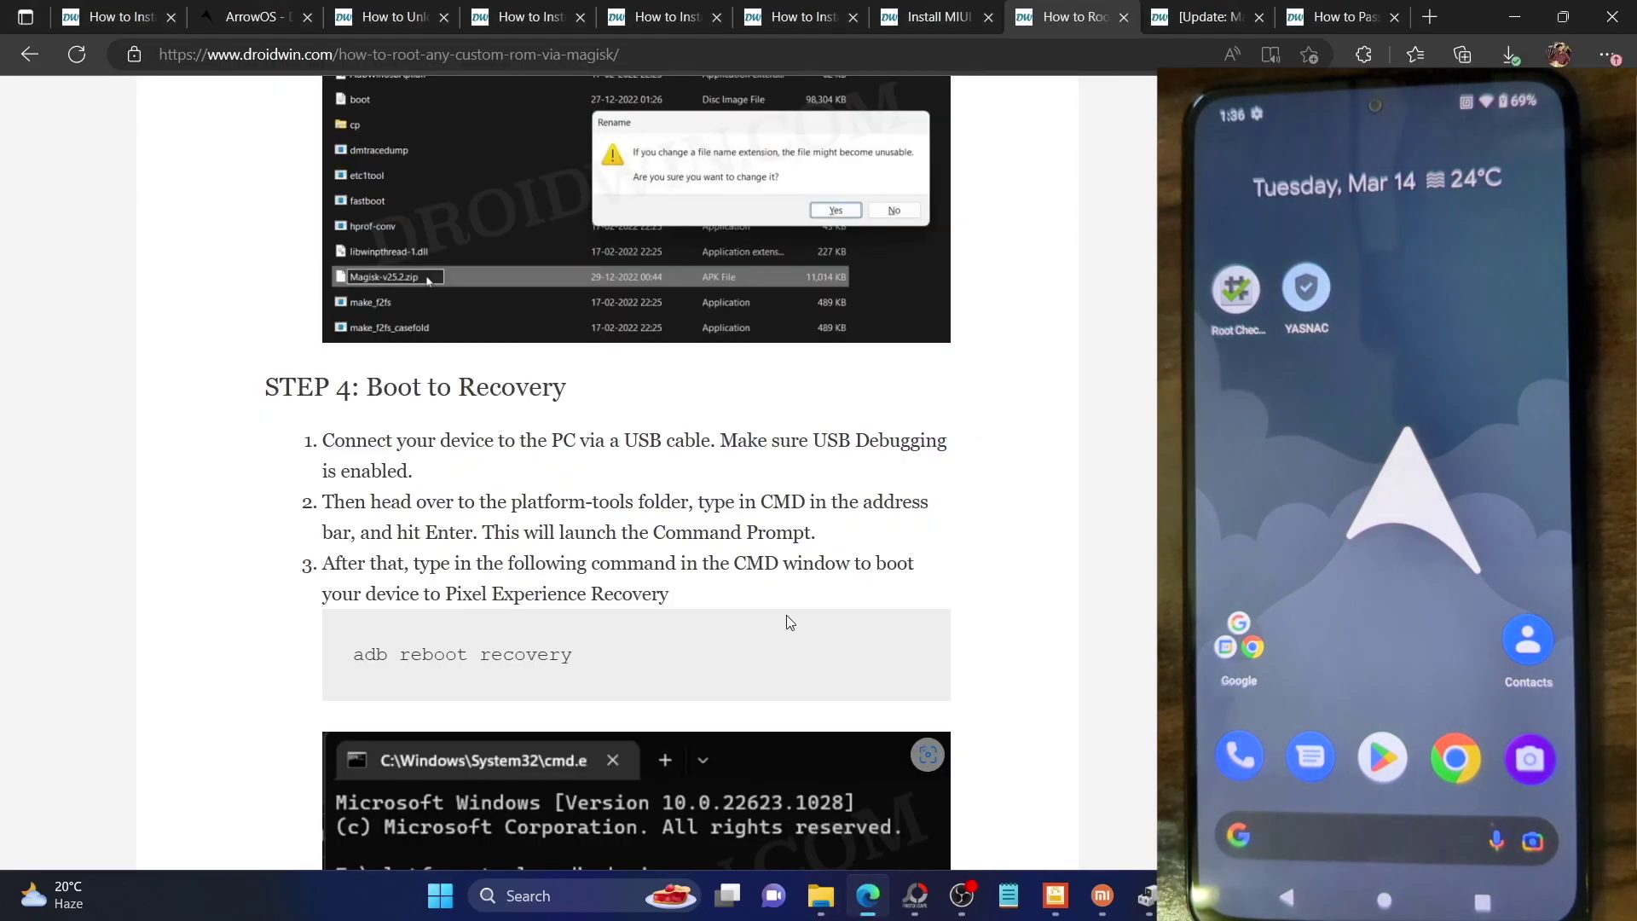
{"action": "left_click", "coordinate": [1326, 15]}
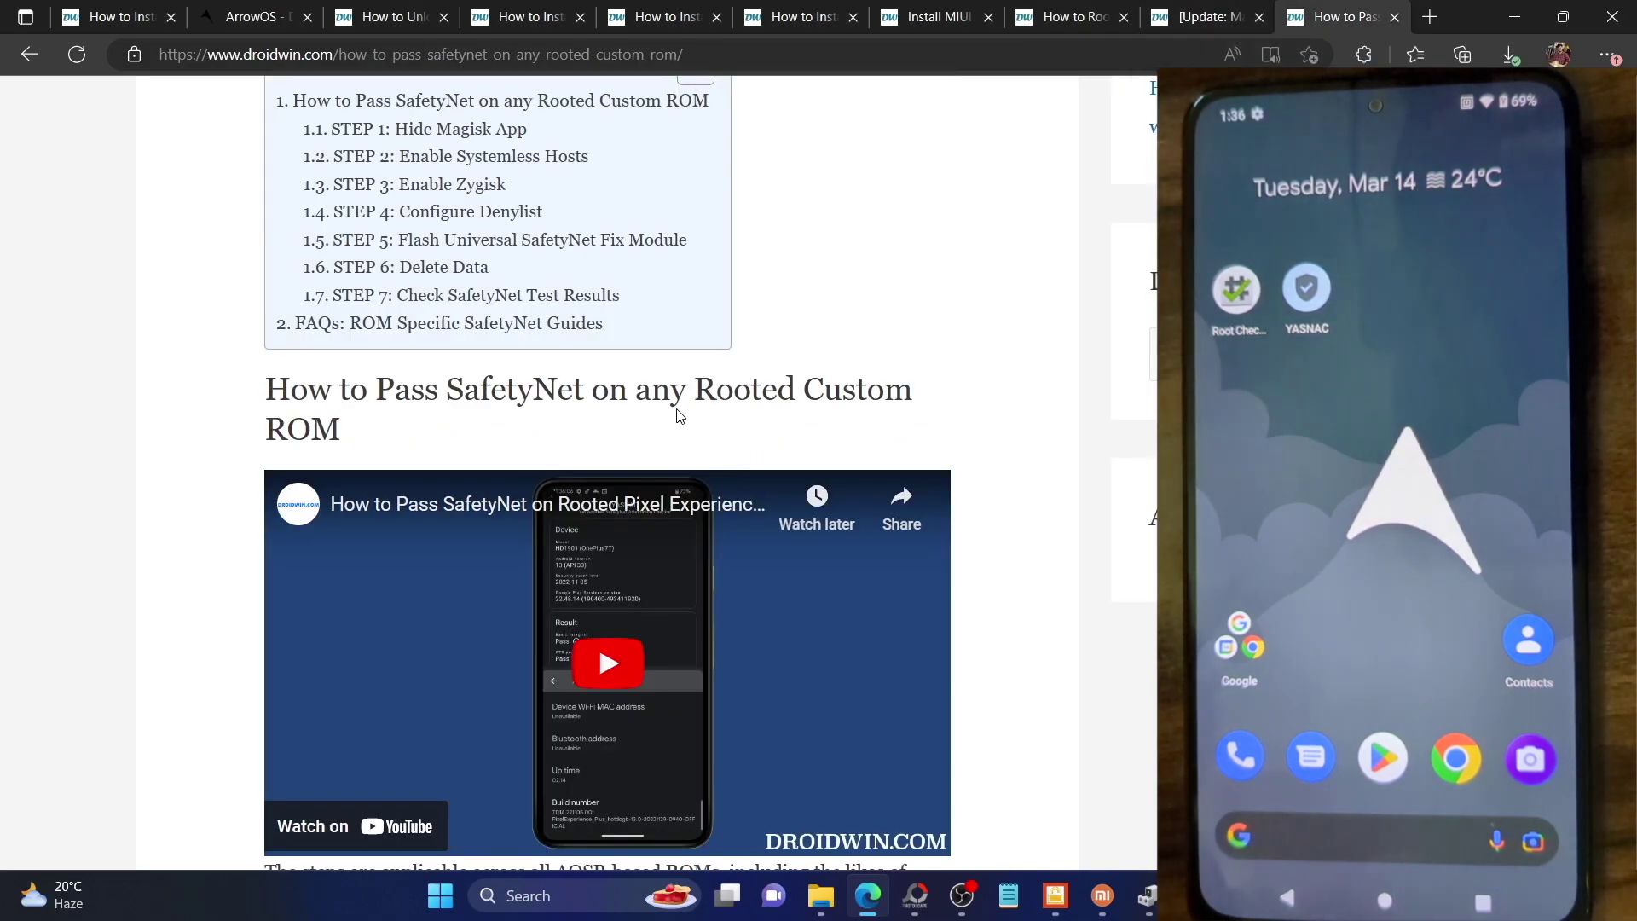
{"action": "scroll", "coordinate": [677, 416], "scroll_direction": "down", "scroll_amount": 2}
{"action": "scroll", "coordinate": [678, 417], "scroll_direction": "down", "scroll_amount": 7}
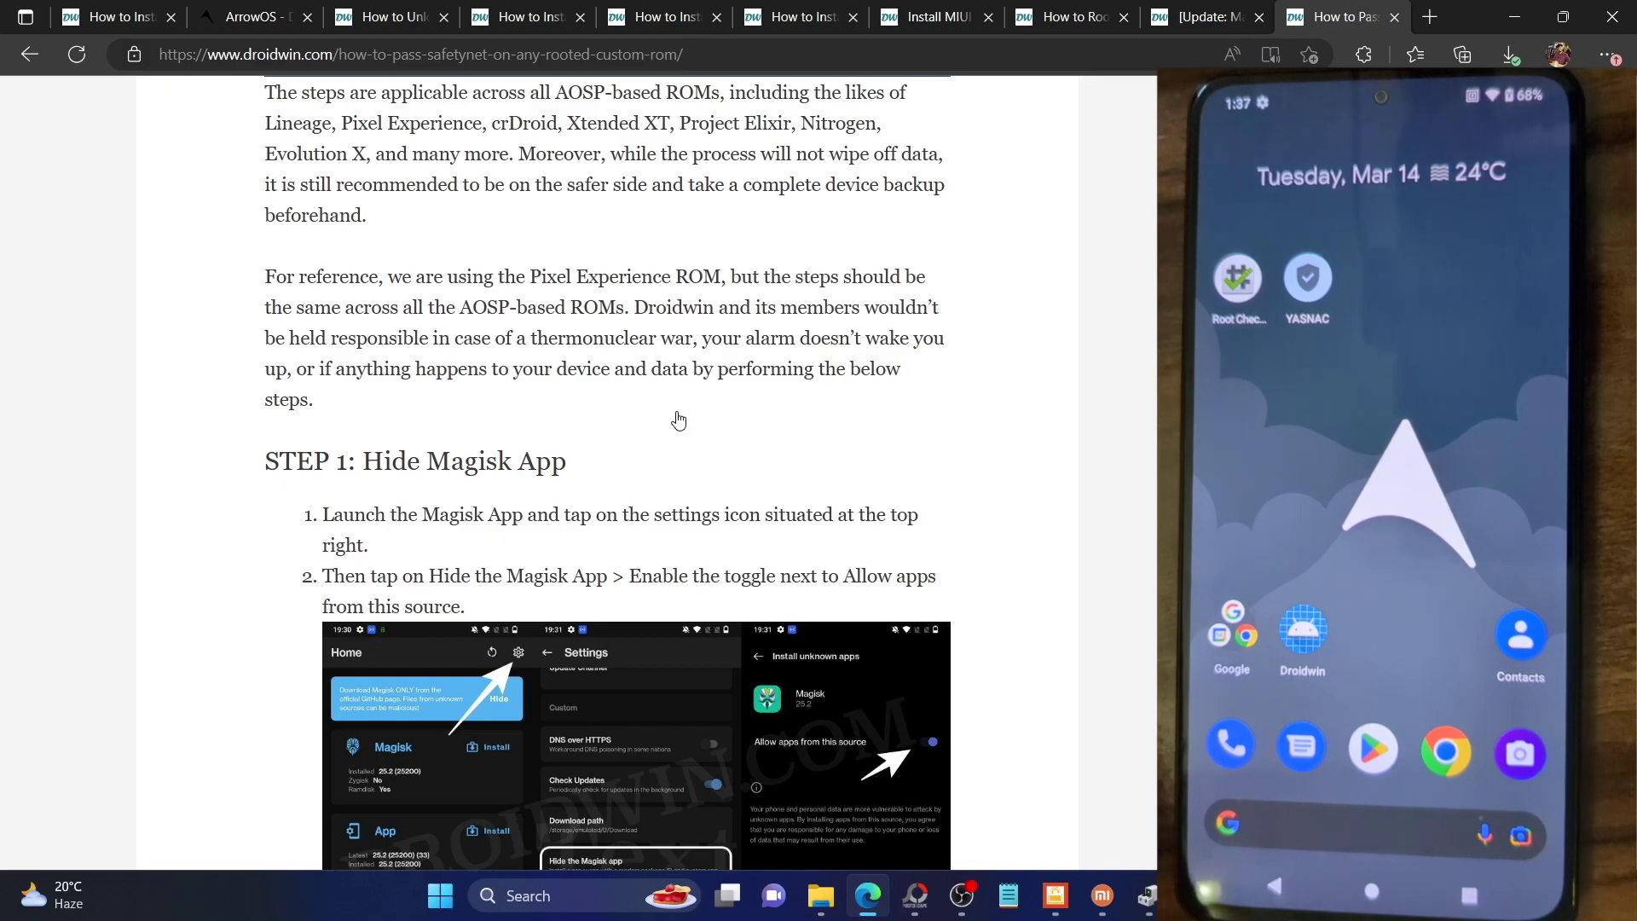
{"action": "scroll", "coordinate": [678, 419], "scroll_direction": "down", "scroll_amount": 10}
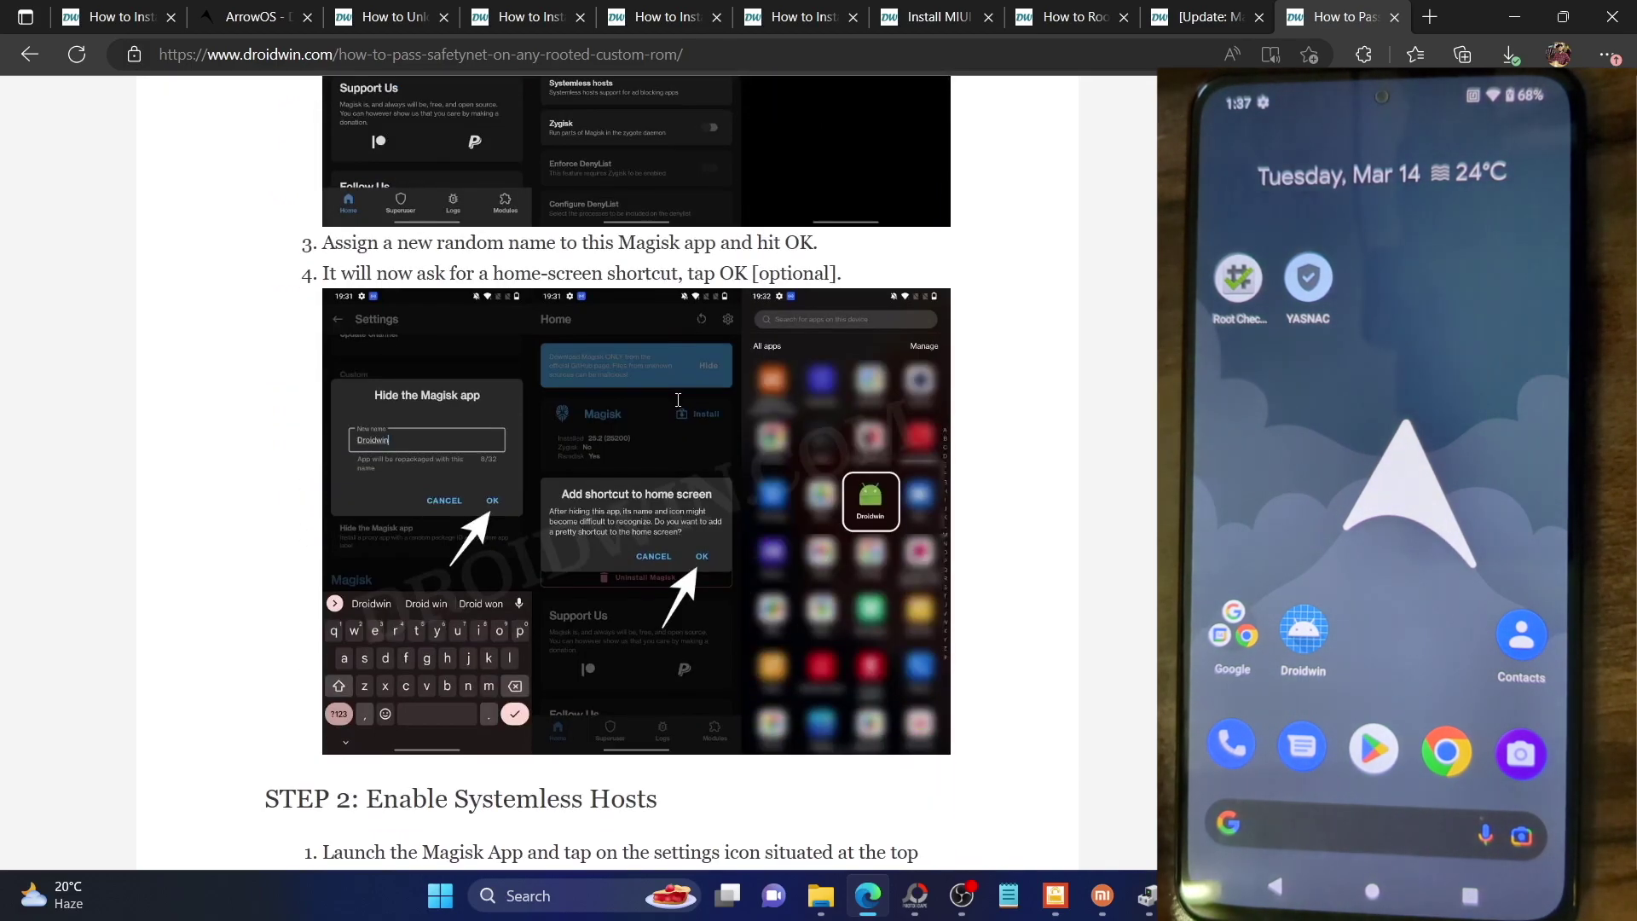
Read the guide through to STEP 5: Flash Universal SafetyNet Fix Module, and highlight the NEW tag beside module v2.3.1-MOD_3.0
{"action": "scroll", "coordinate": [677, 399], "scroll_direction": "down", "scroll_amount": 17}
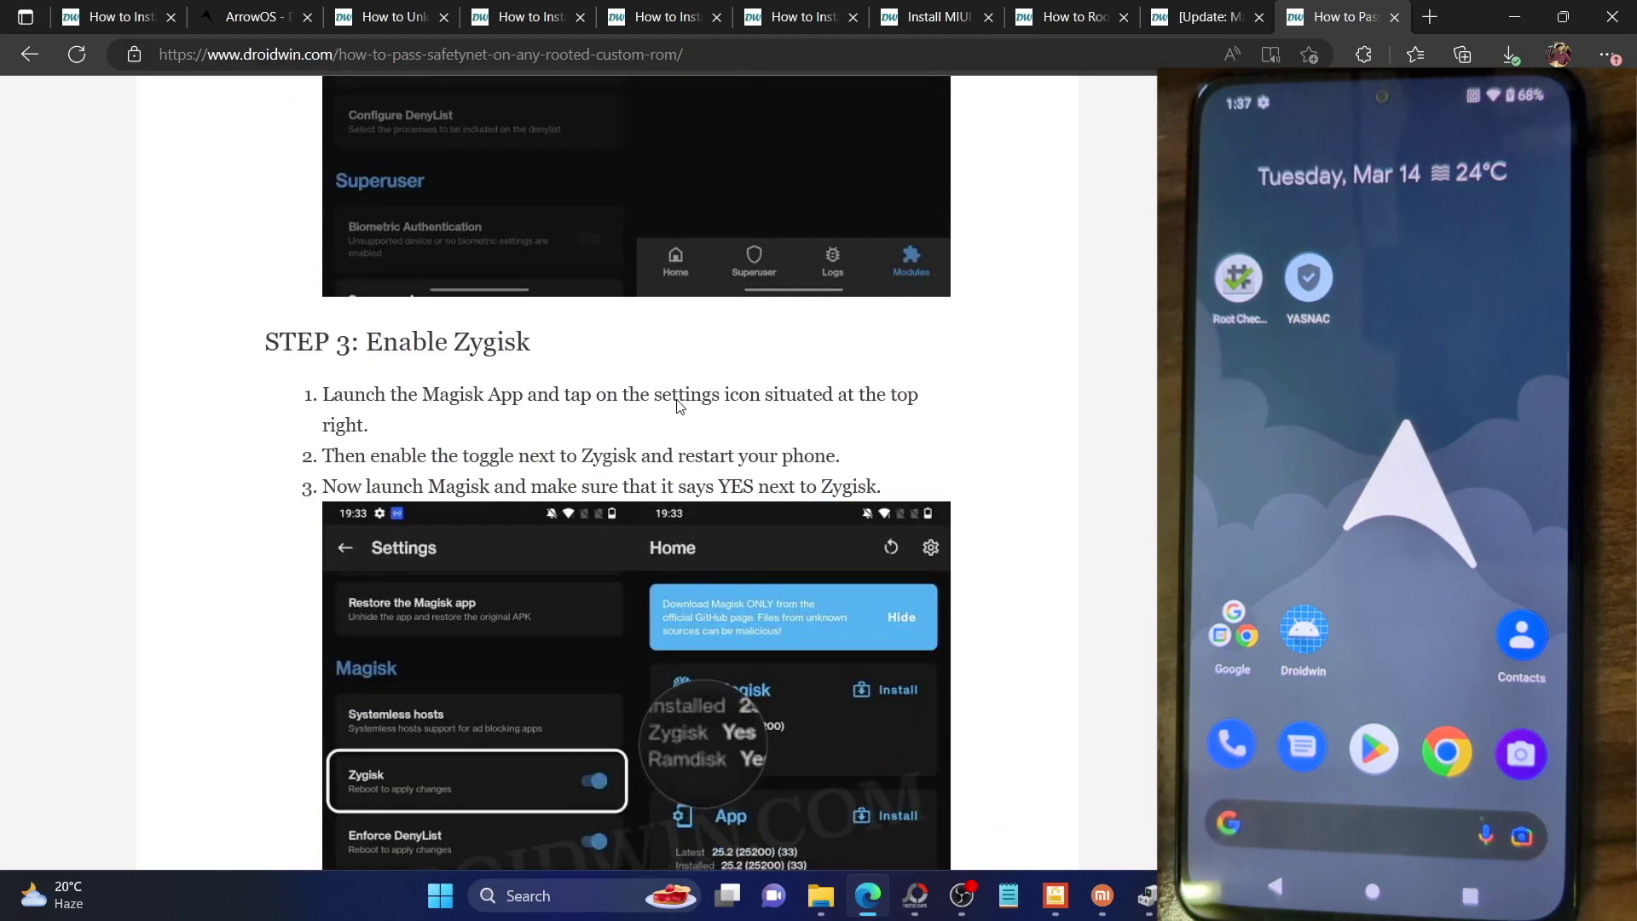
{"action": "scroll", "coordinate": [676, 398], "scroll_direction": "down", "scroll_amount": 20}
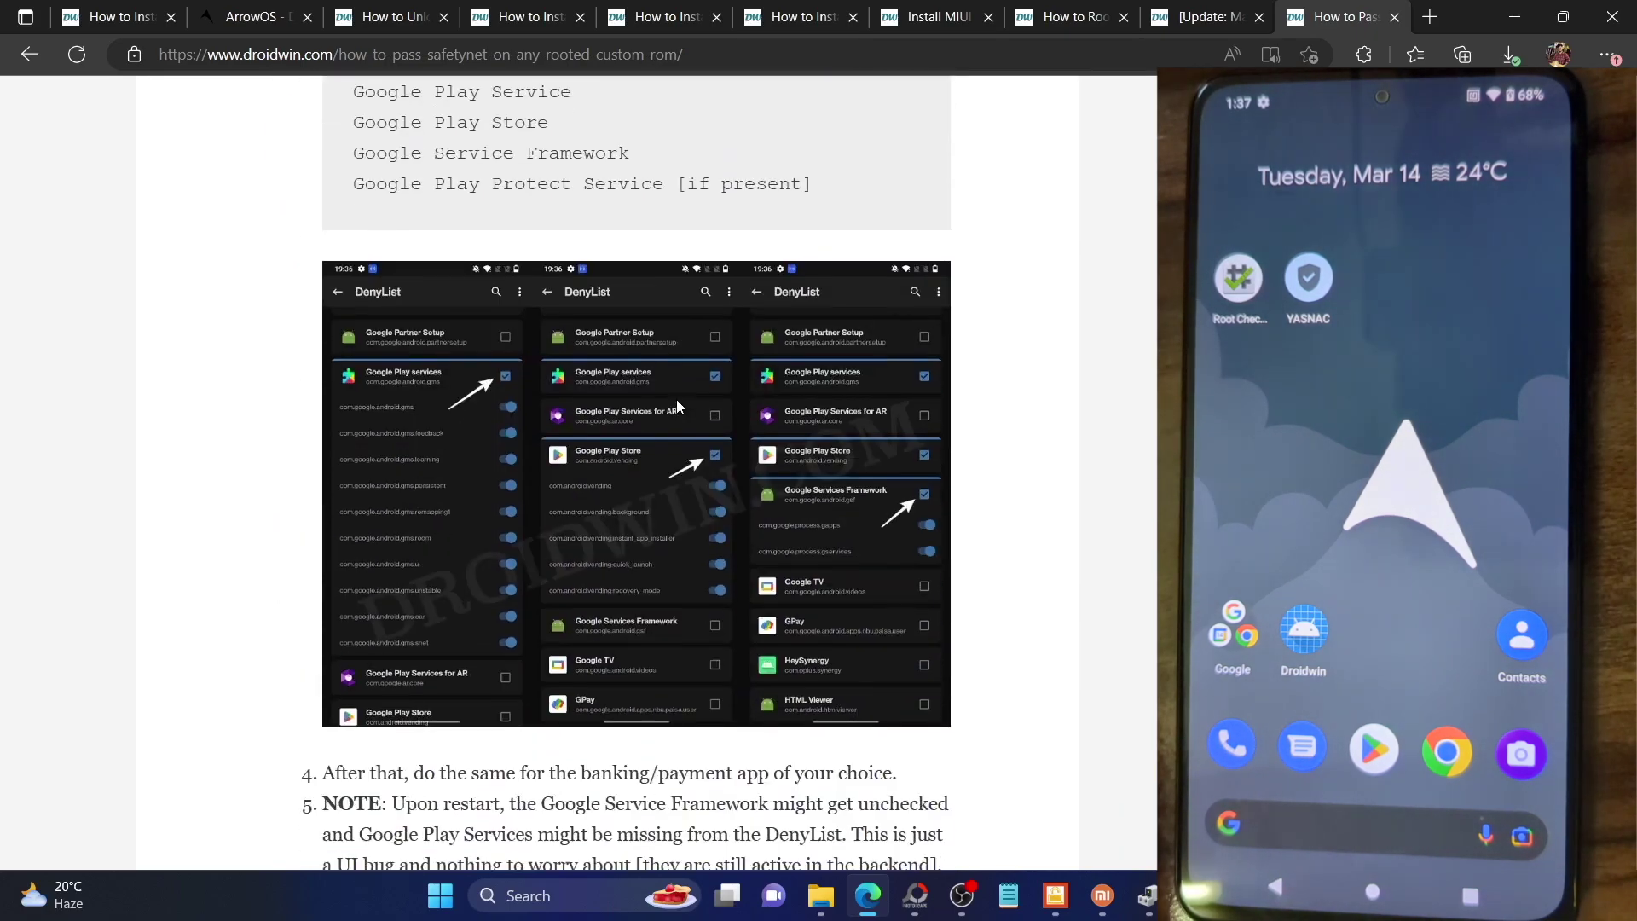
{"action": "scroll", "coordinate": [677, 398], "scroll_direction": "down", "scroll_amount": 8}
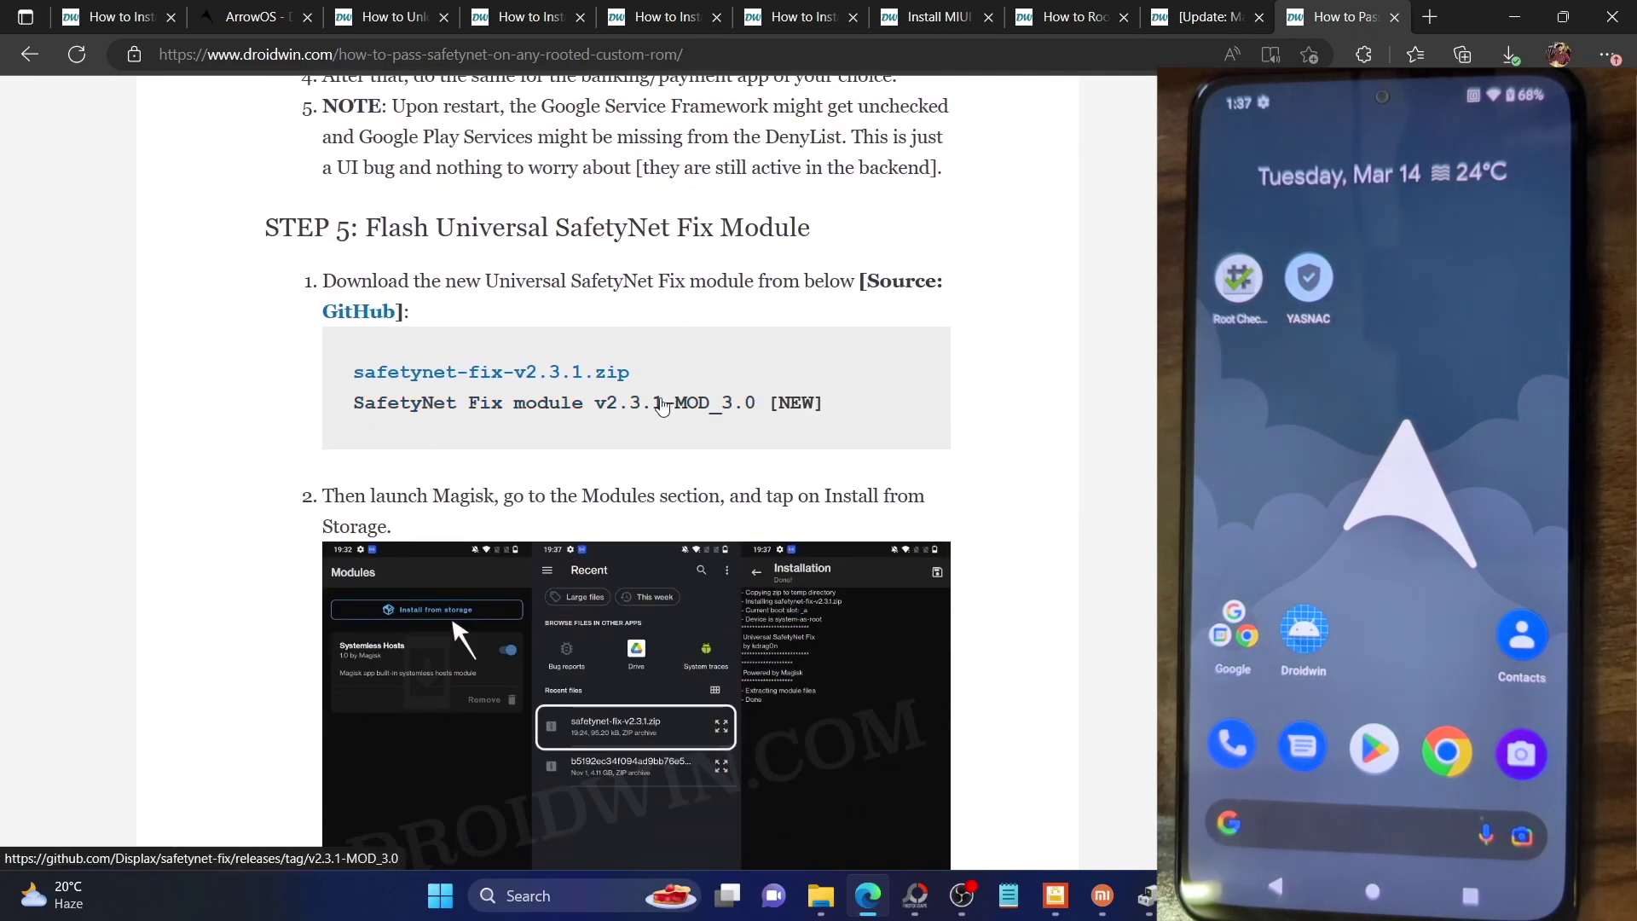
{"action": "double_click", "coordinate": [794, 402]}
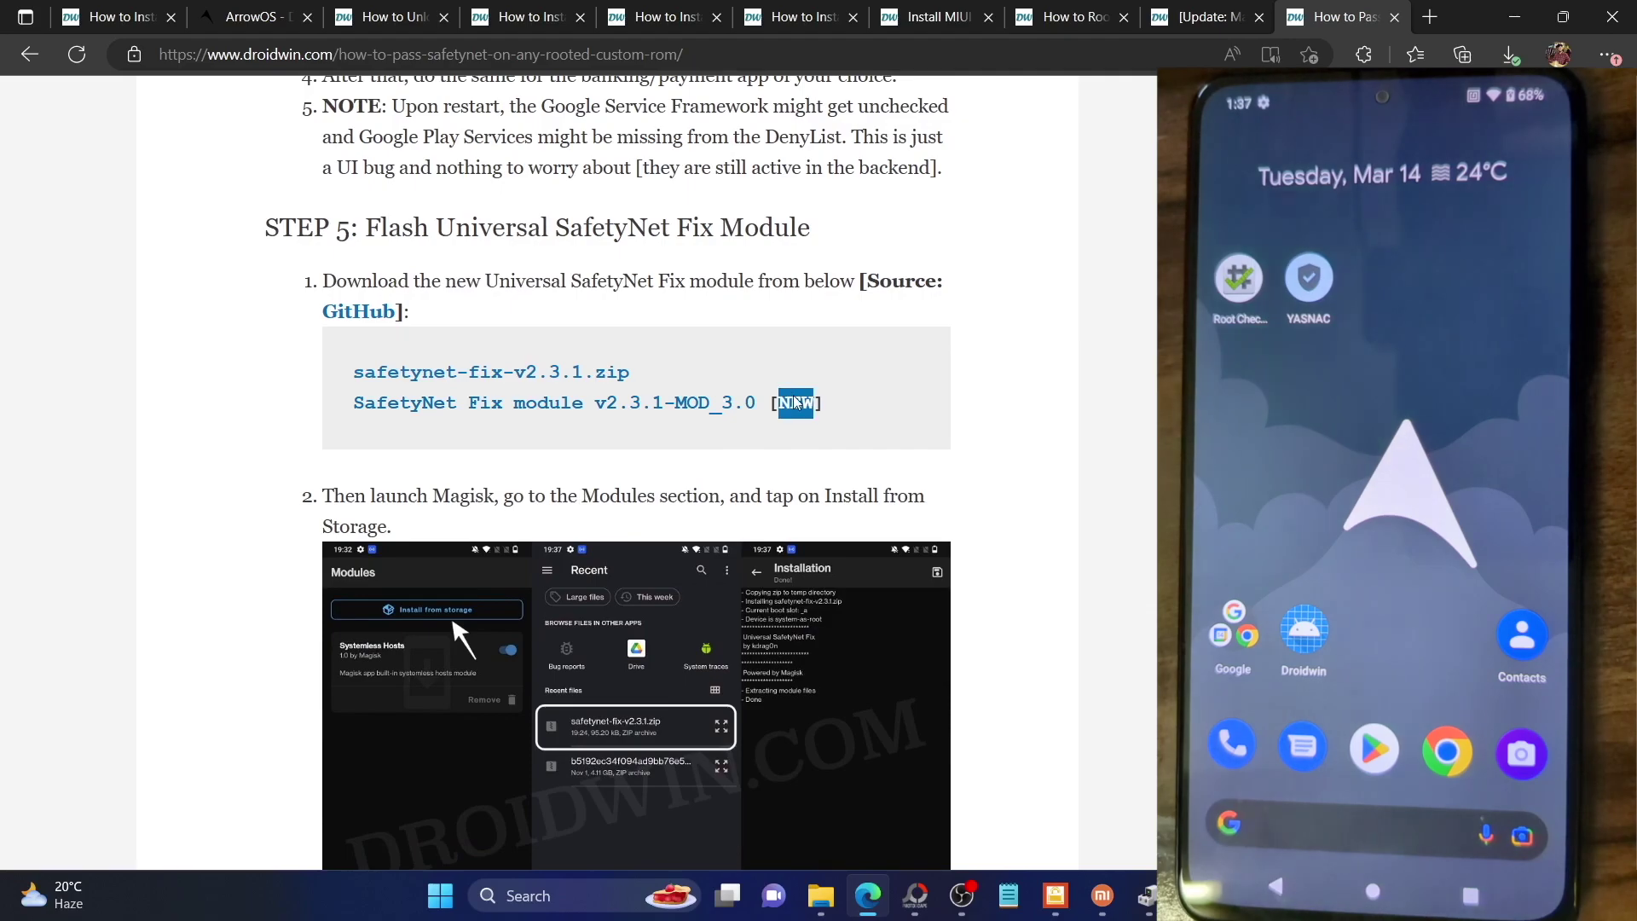
{"action": "left_click", "coordinate": [968, 475]}
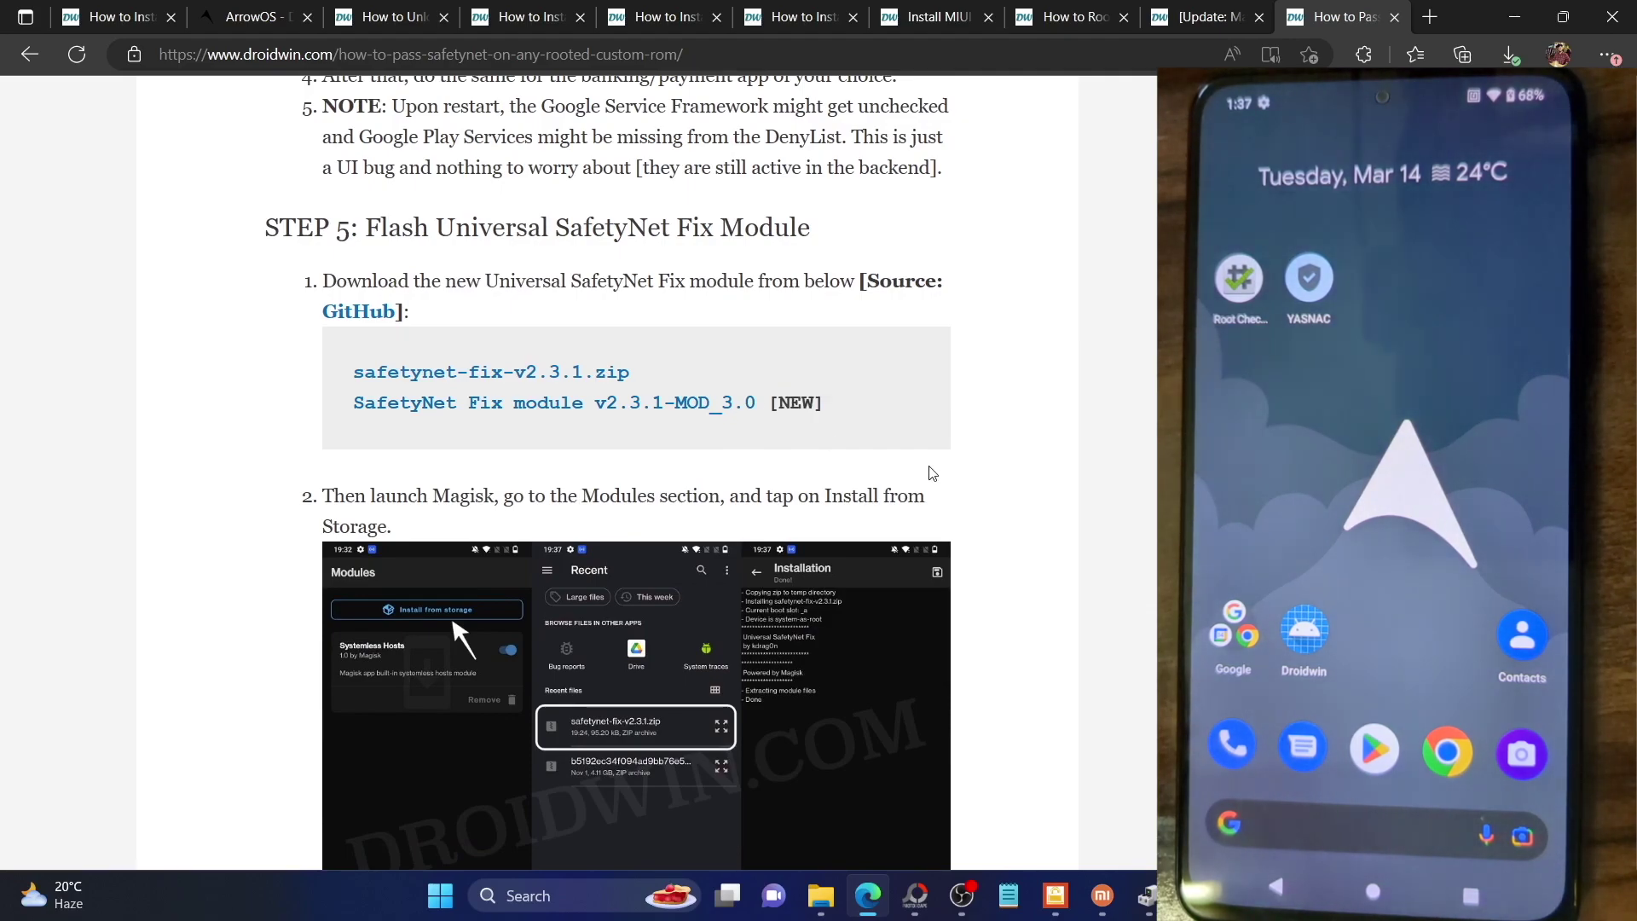
Switch to File Explorer and view the phone's Internal shared storage
{"action": "left_click", "coordinate": [829, 910]}
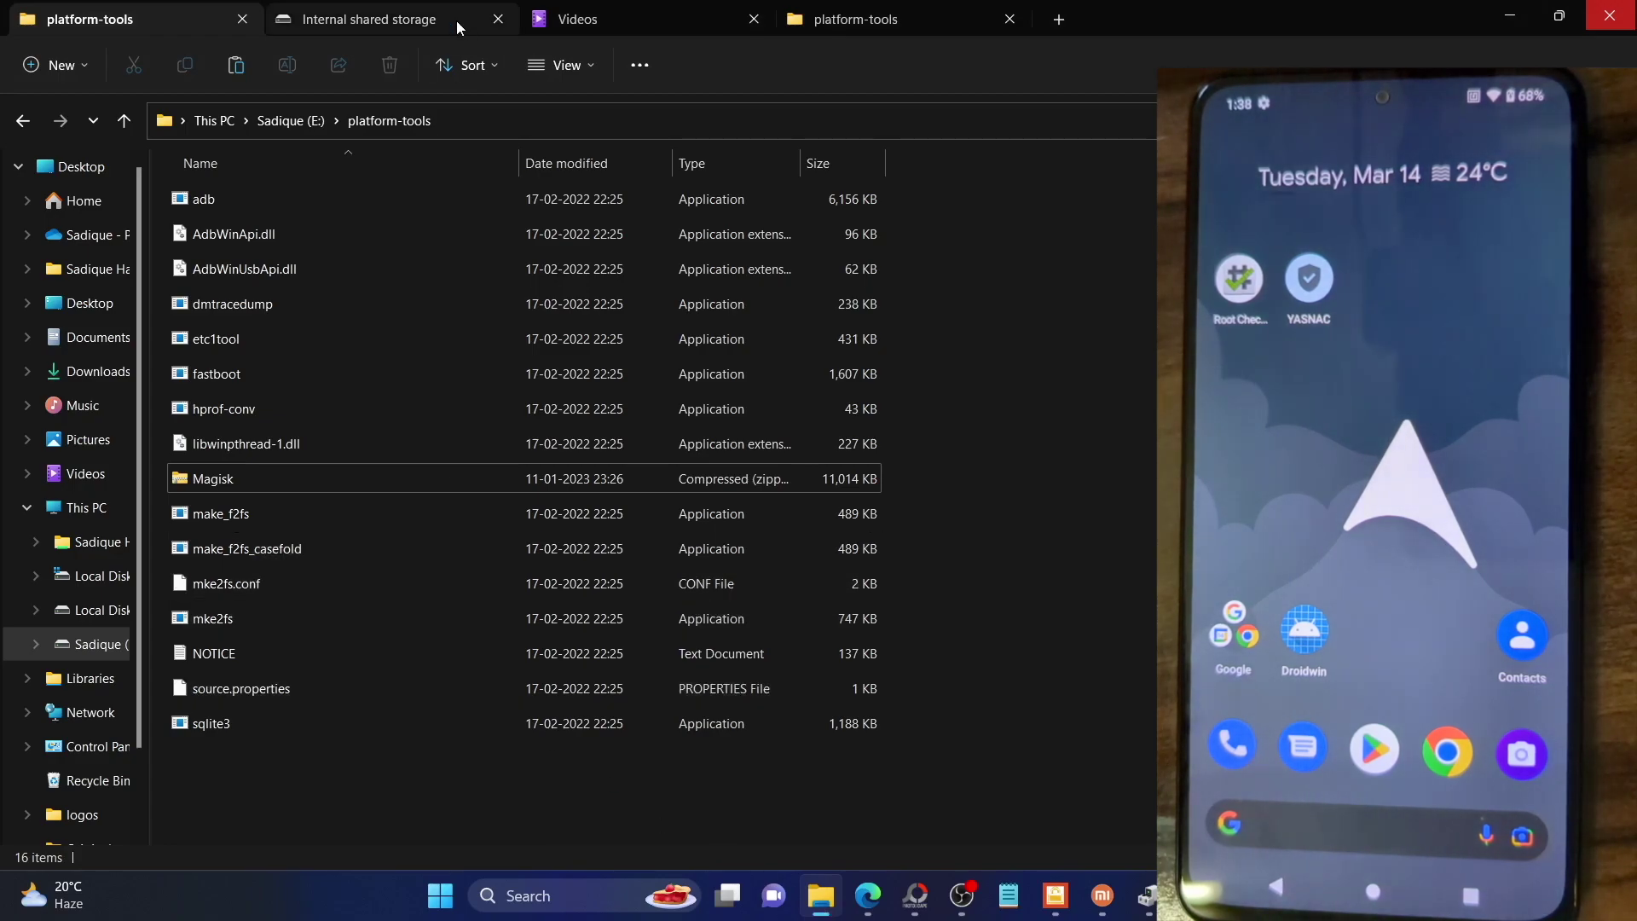
{"action": "left_click", "coordinate": [458, 26]}
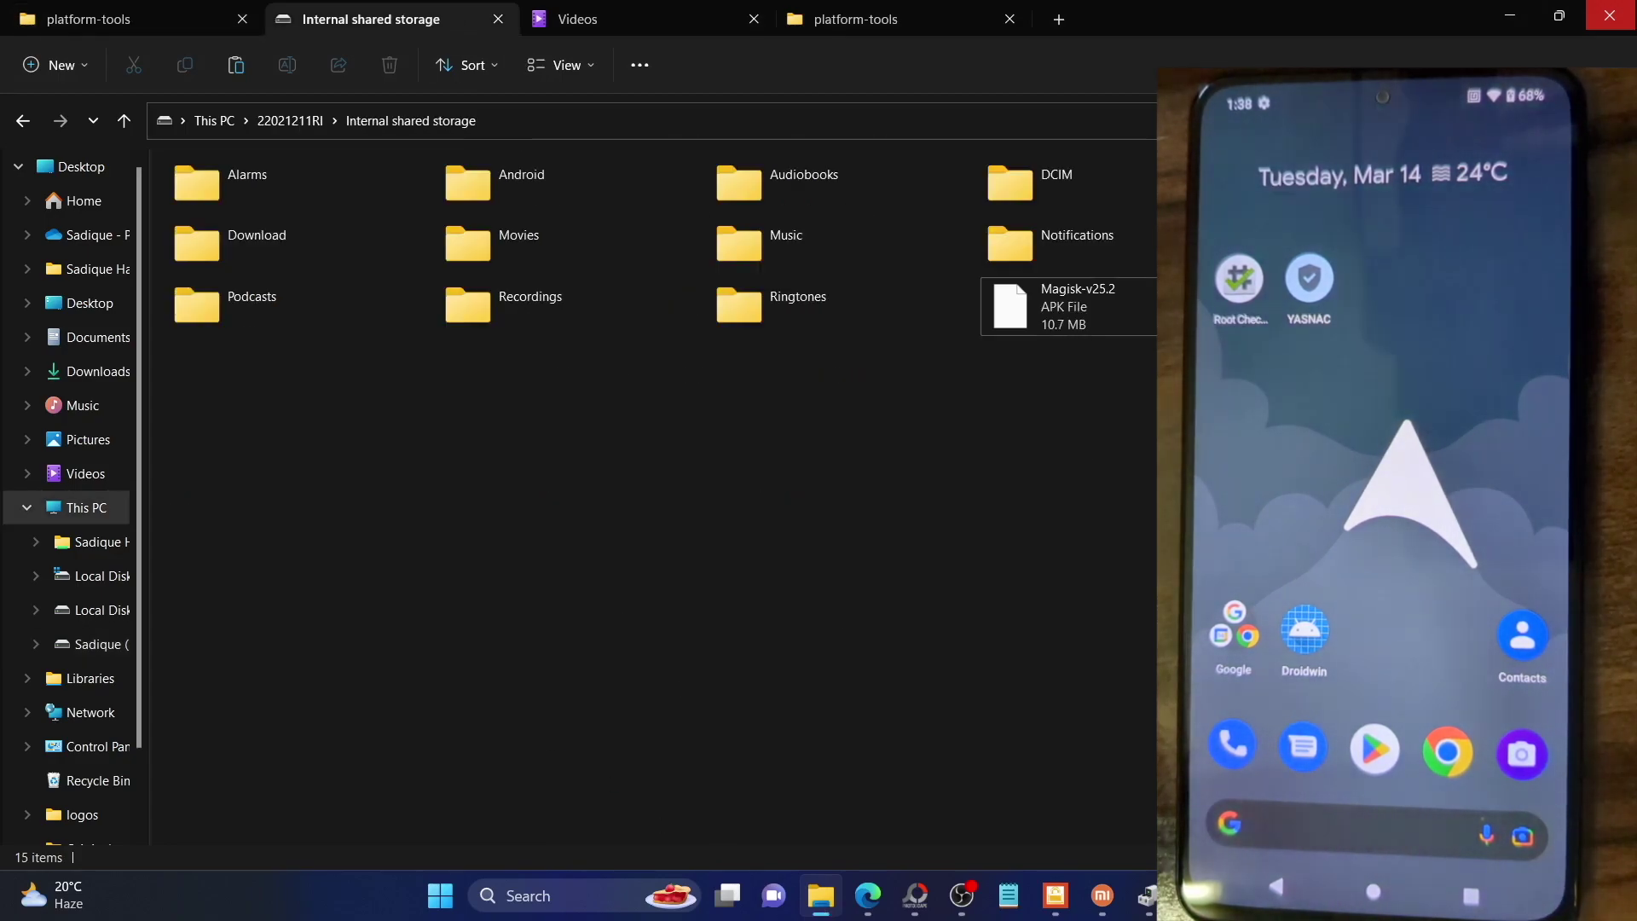
{"action": "left_click", "coordinate": [939, 508]}
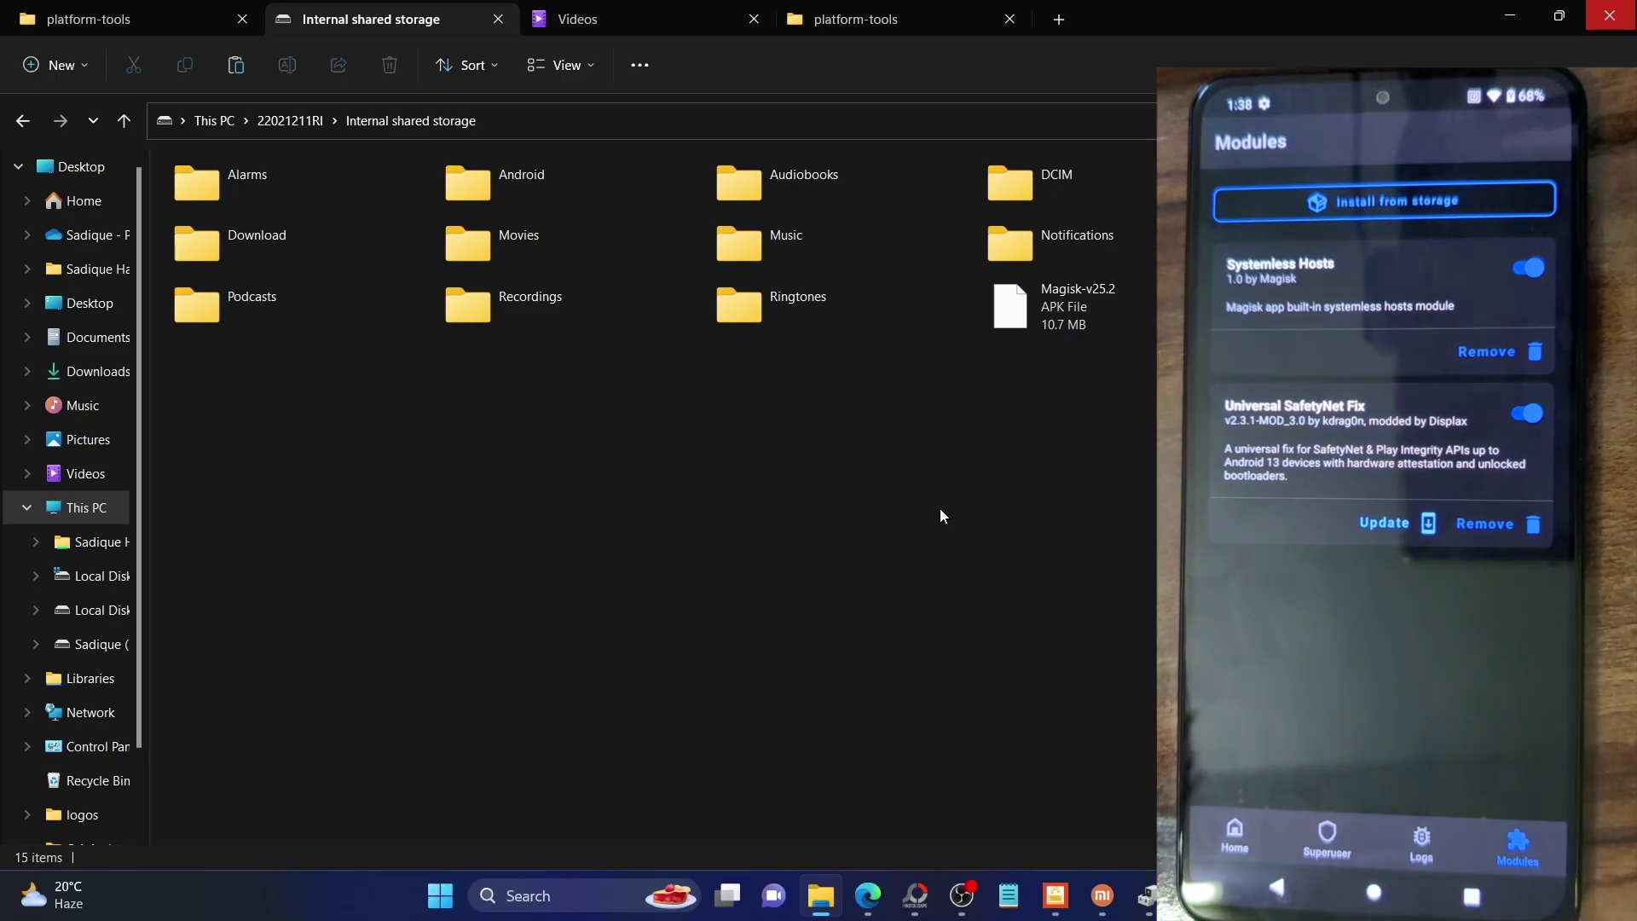
Return to the guide in the browser and highlight Google Play Service, Google Play Store and Google Service Framework in the list of apps to checkmark
{"action": "left_click", "coordinate": [878, 907]}
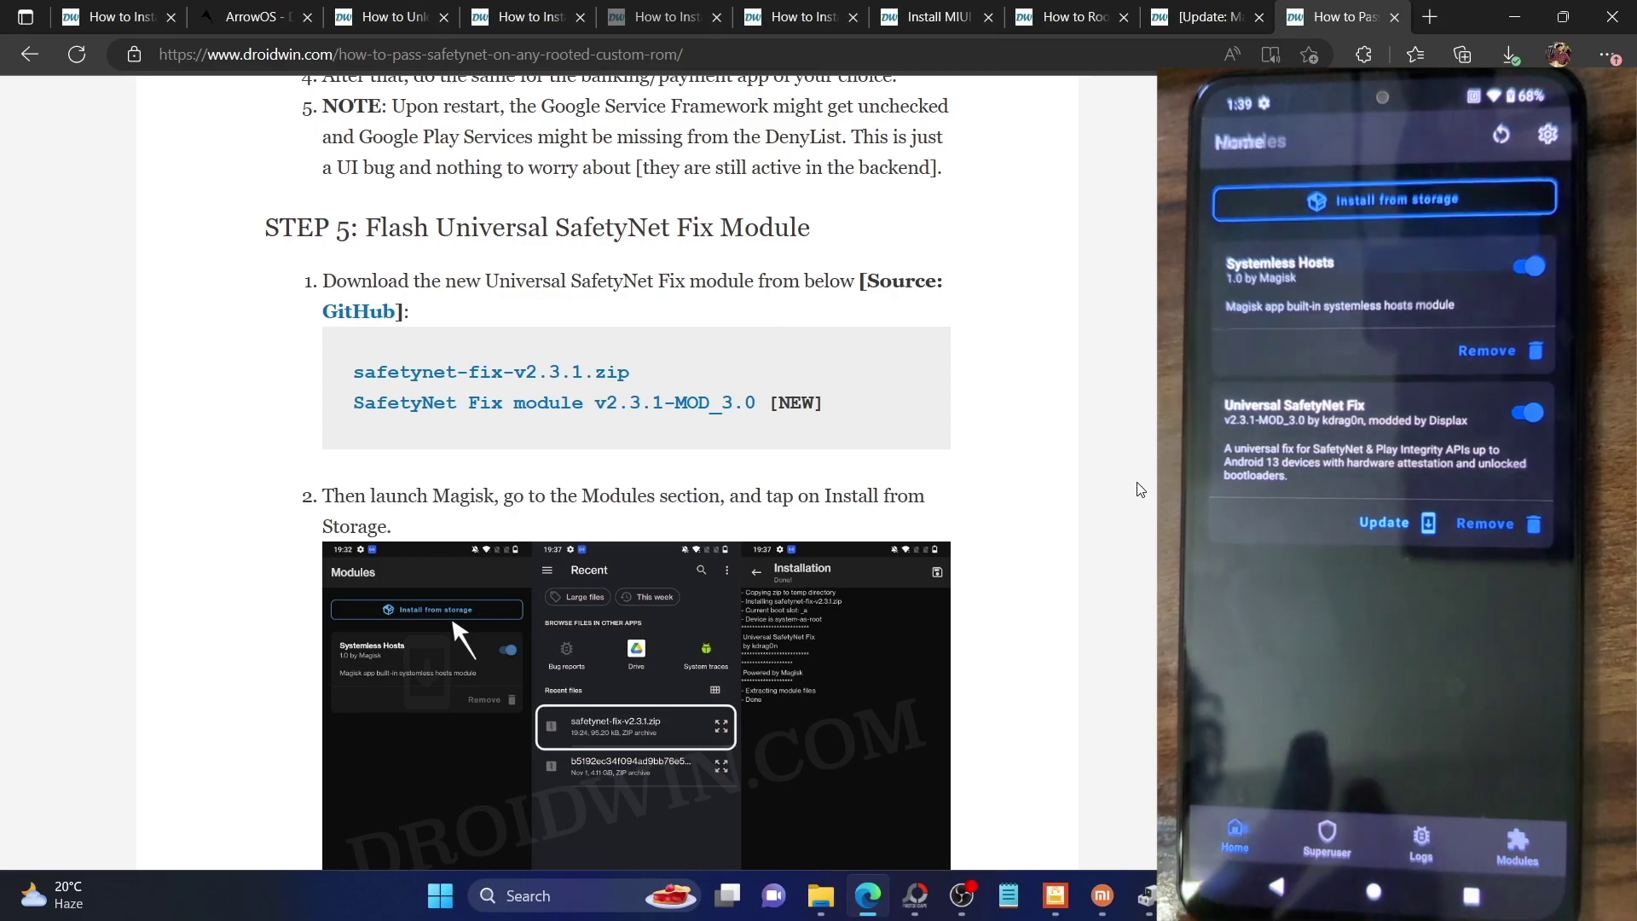
{"action": "scroll", "coordinate": [1139, 495], "scroll_direction": "up", "scroll_amount": 1}
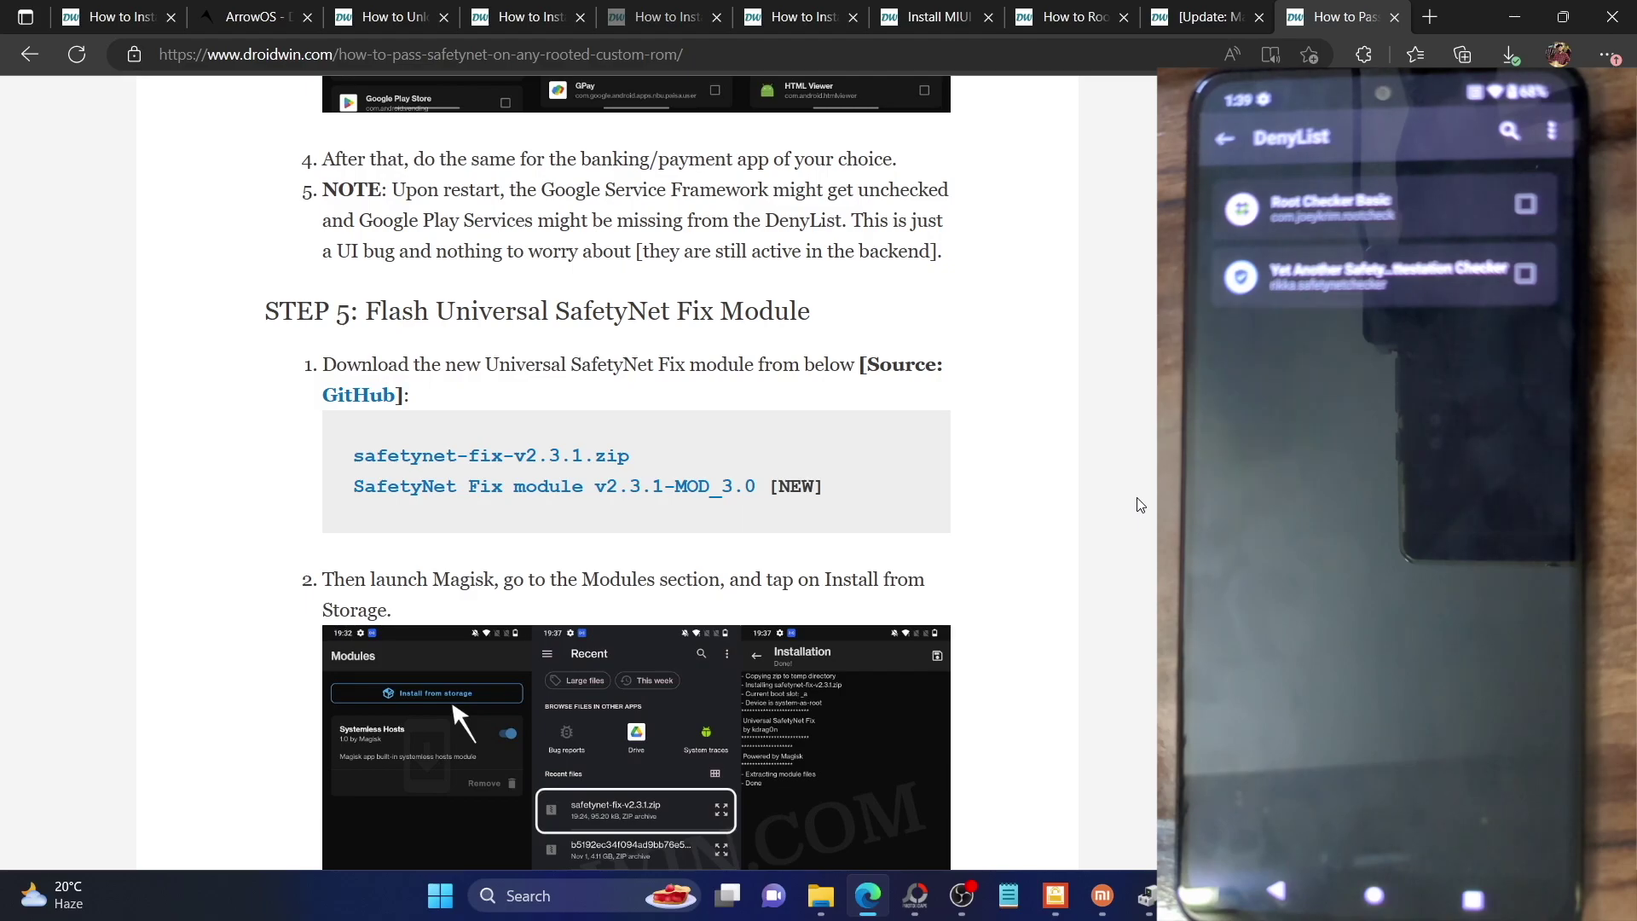
{"action": "scroll", "coordinate": [1140, 505], "scroll_direction": "down", "scroll_amount": 8}
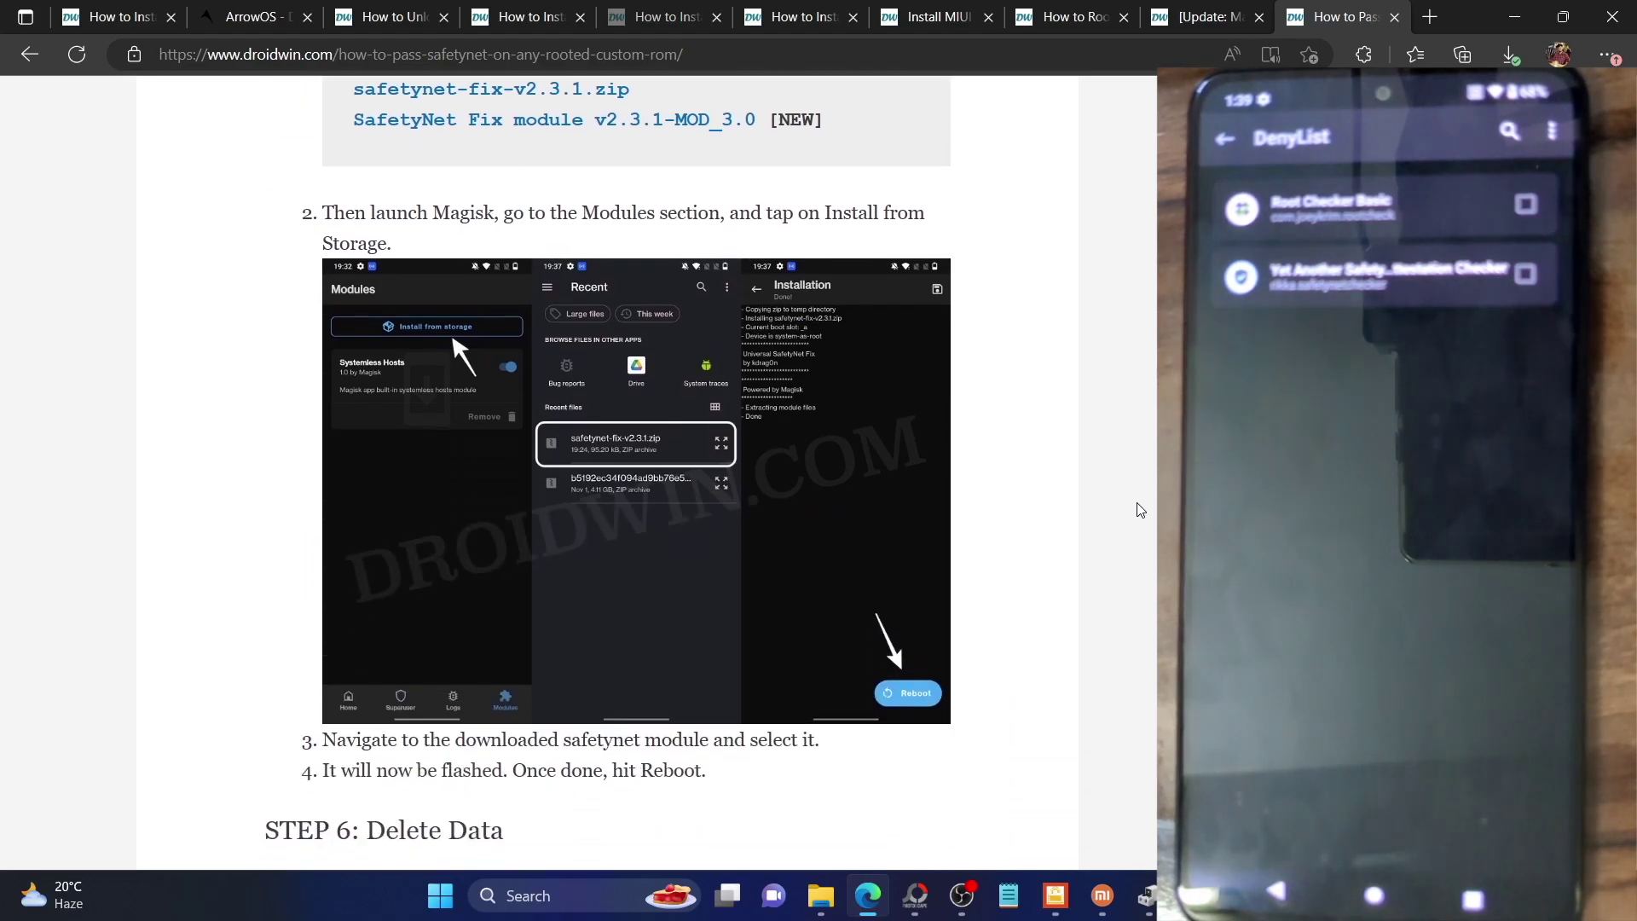
{"action": "scroll", "coordinate": [1140, 495], "scroll_direction": "up", "scroll_amount": 20}
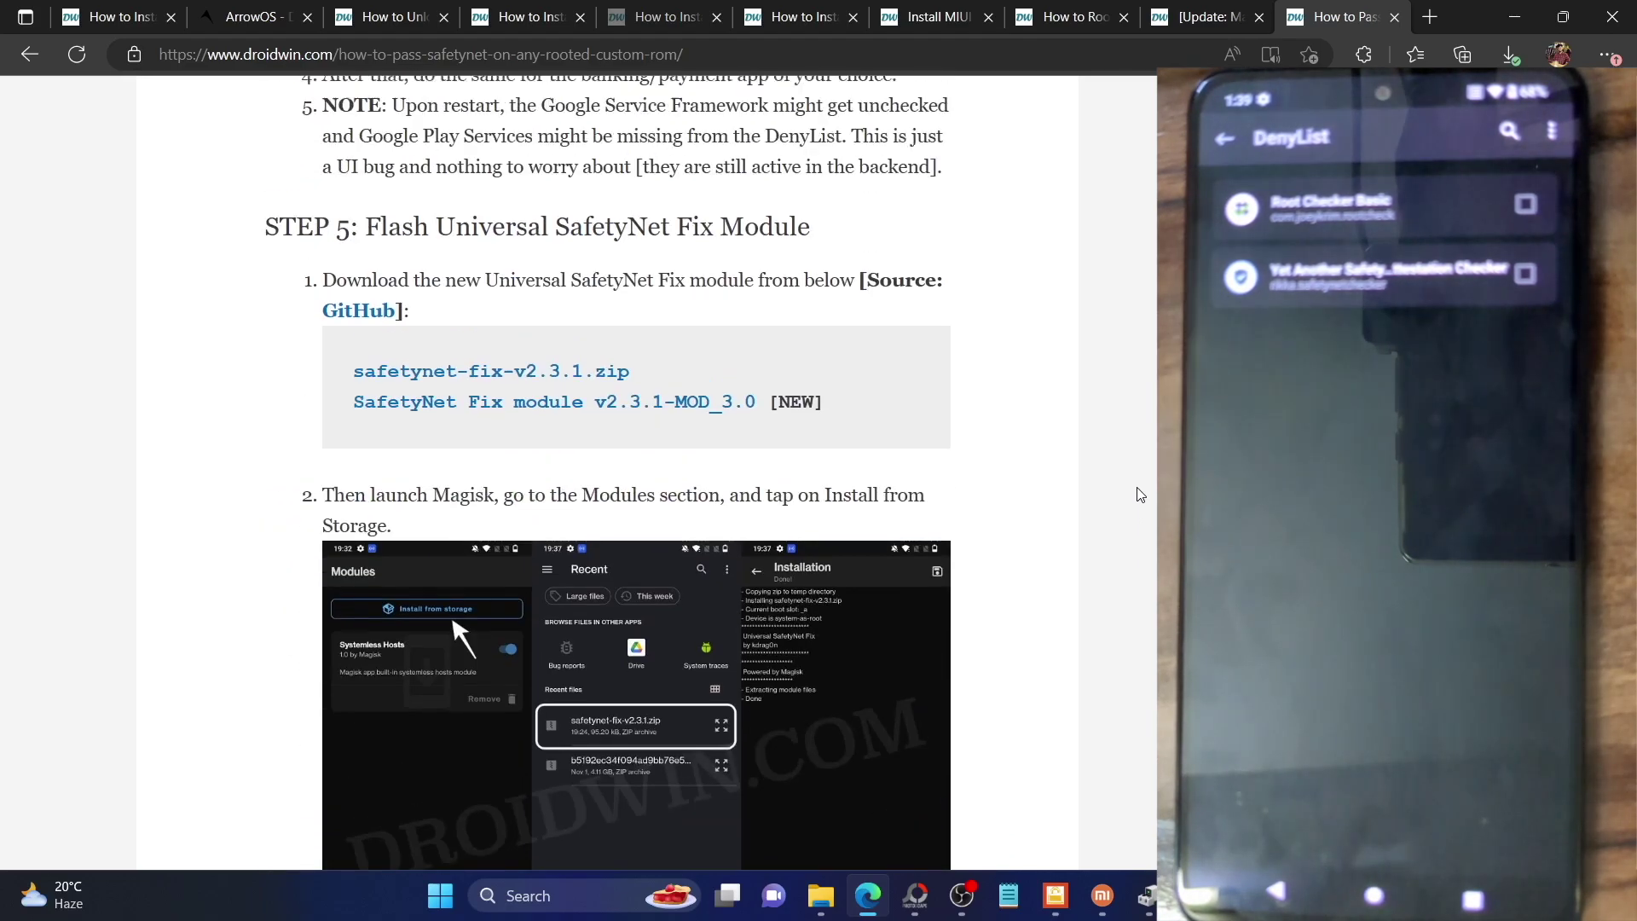
{"action": "scroll", "coordinate": [1140, 494], "scroll_direction": "up", "scroll_amount": 3}
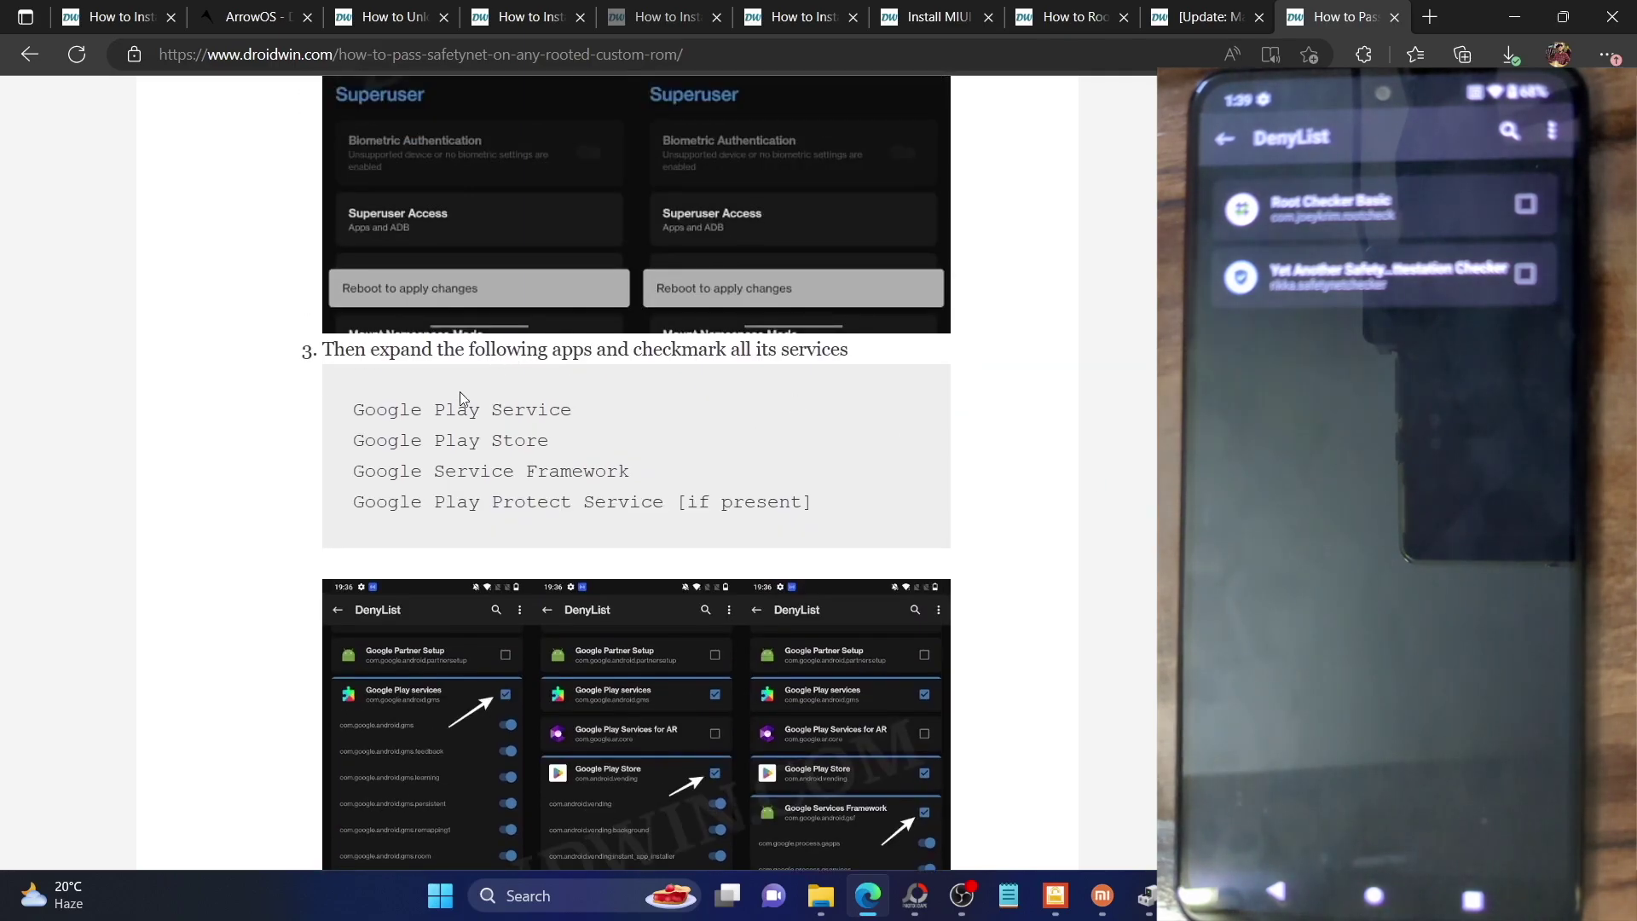
{"action": "double_click", "coordinate": [454, 473]}
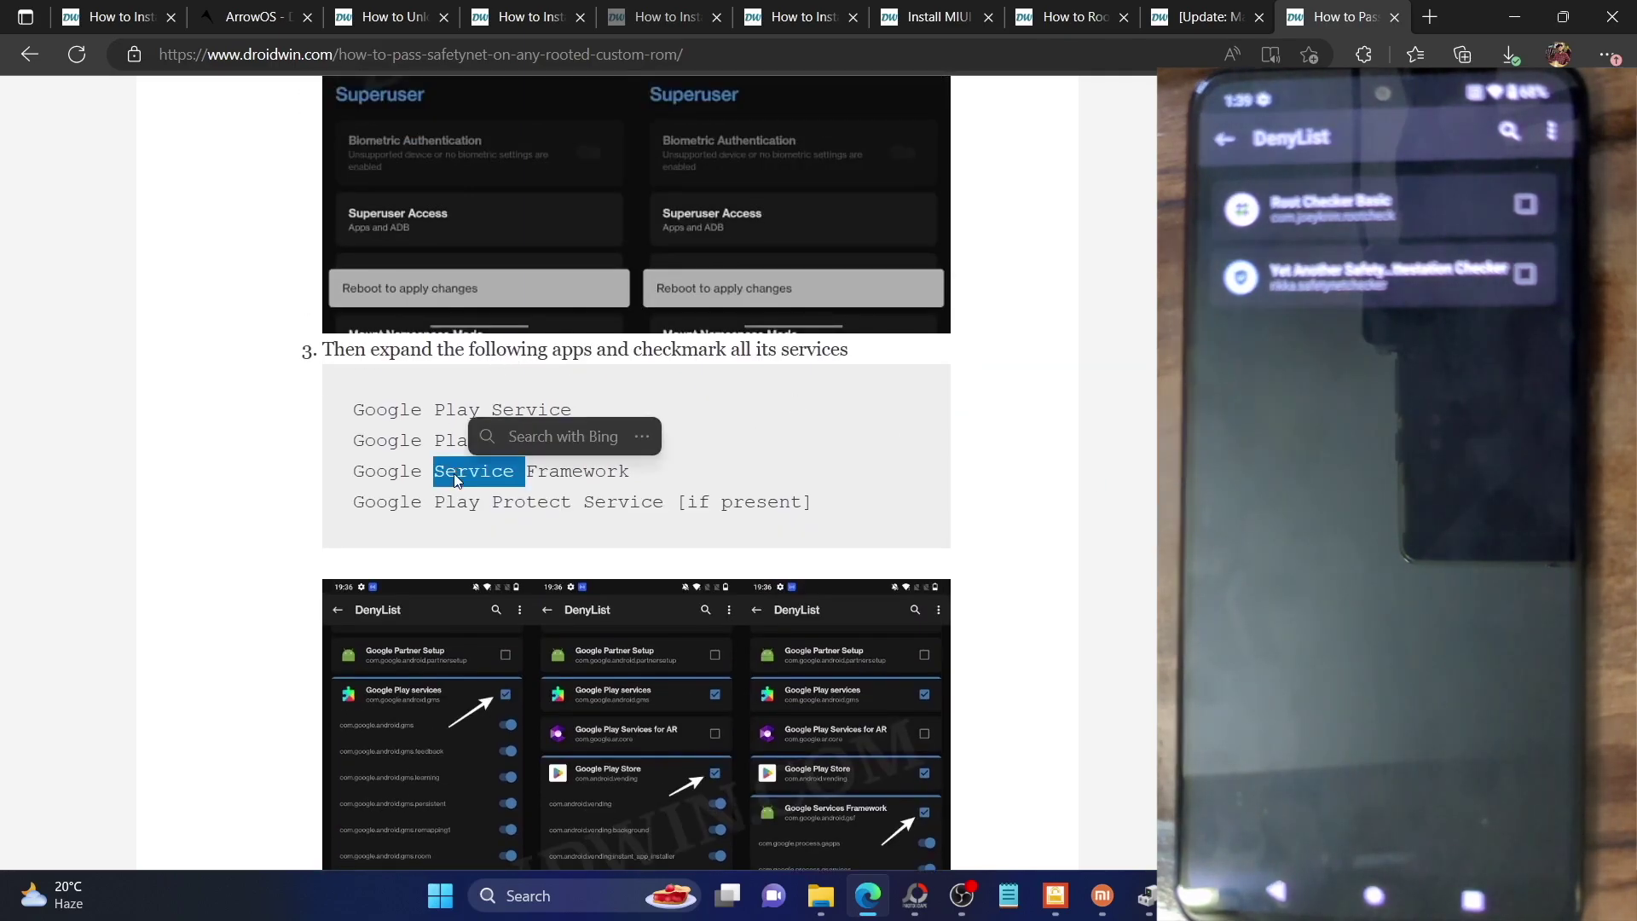
{"action": "triple_click", "coordinate": [457, 503]}
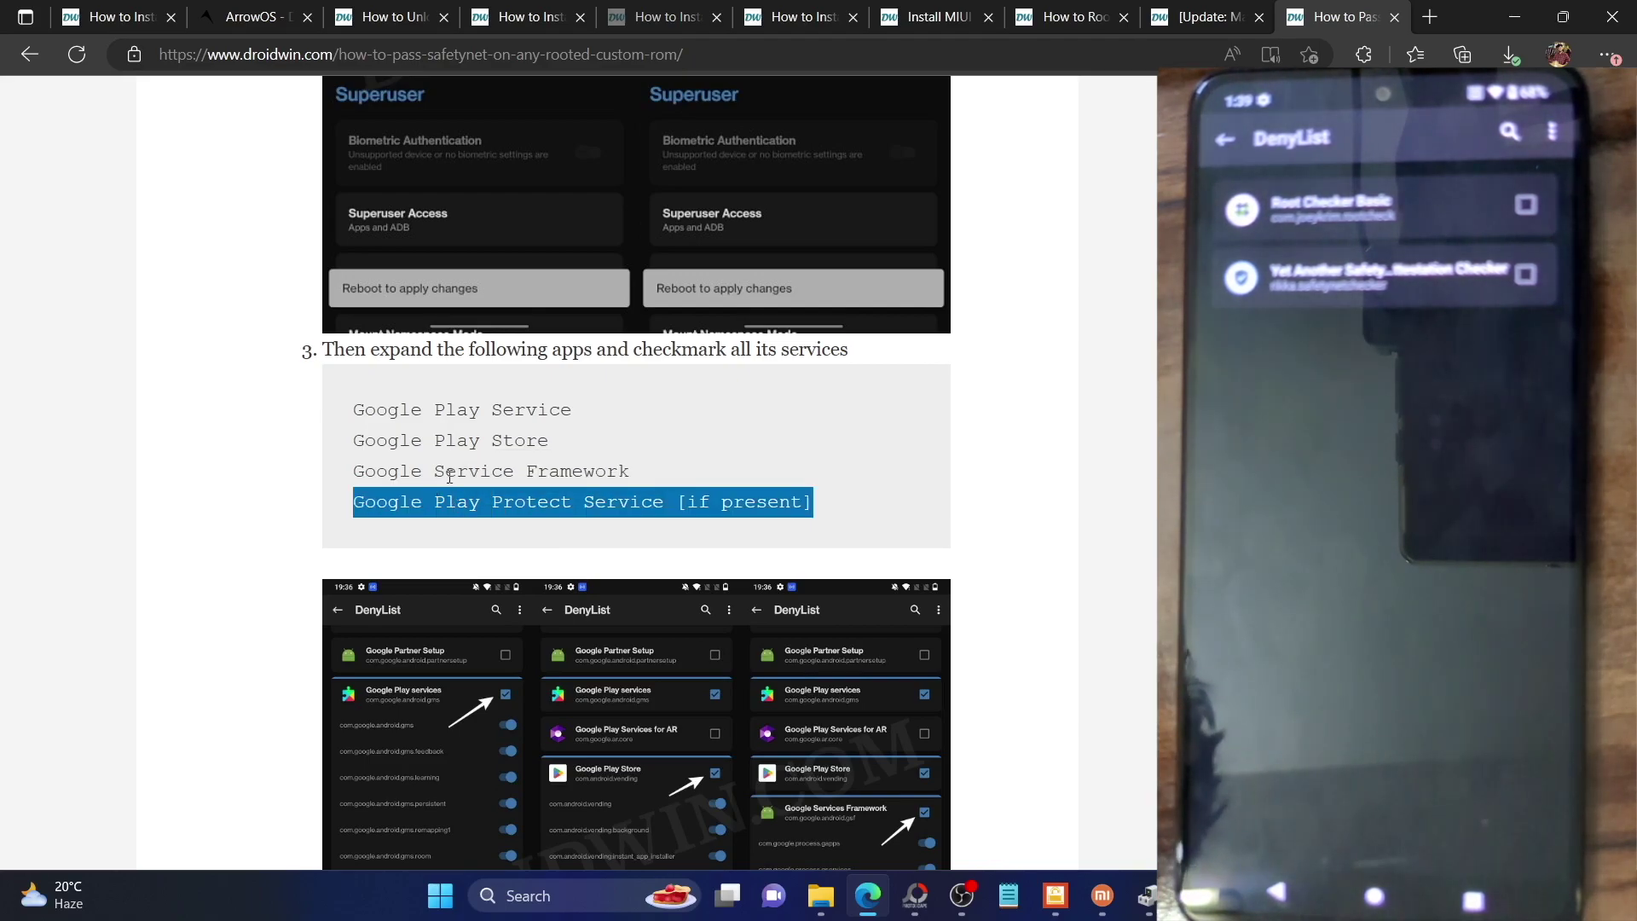
{"action": "left_click", "coordinate": [479, 460]}
{"action": "left_click_drag", "start_coordinate": [635, 477], "coordinate": [336, 394]}
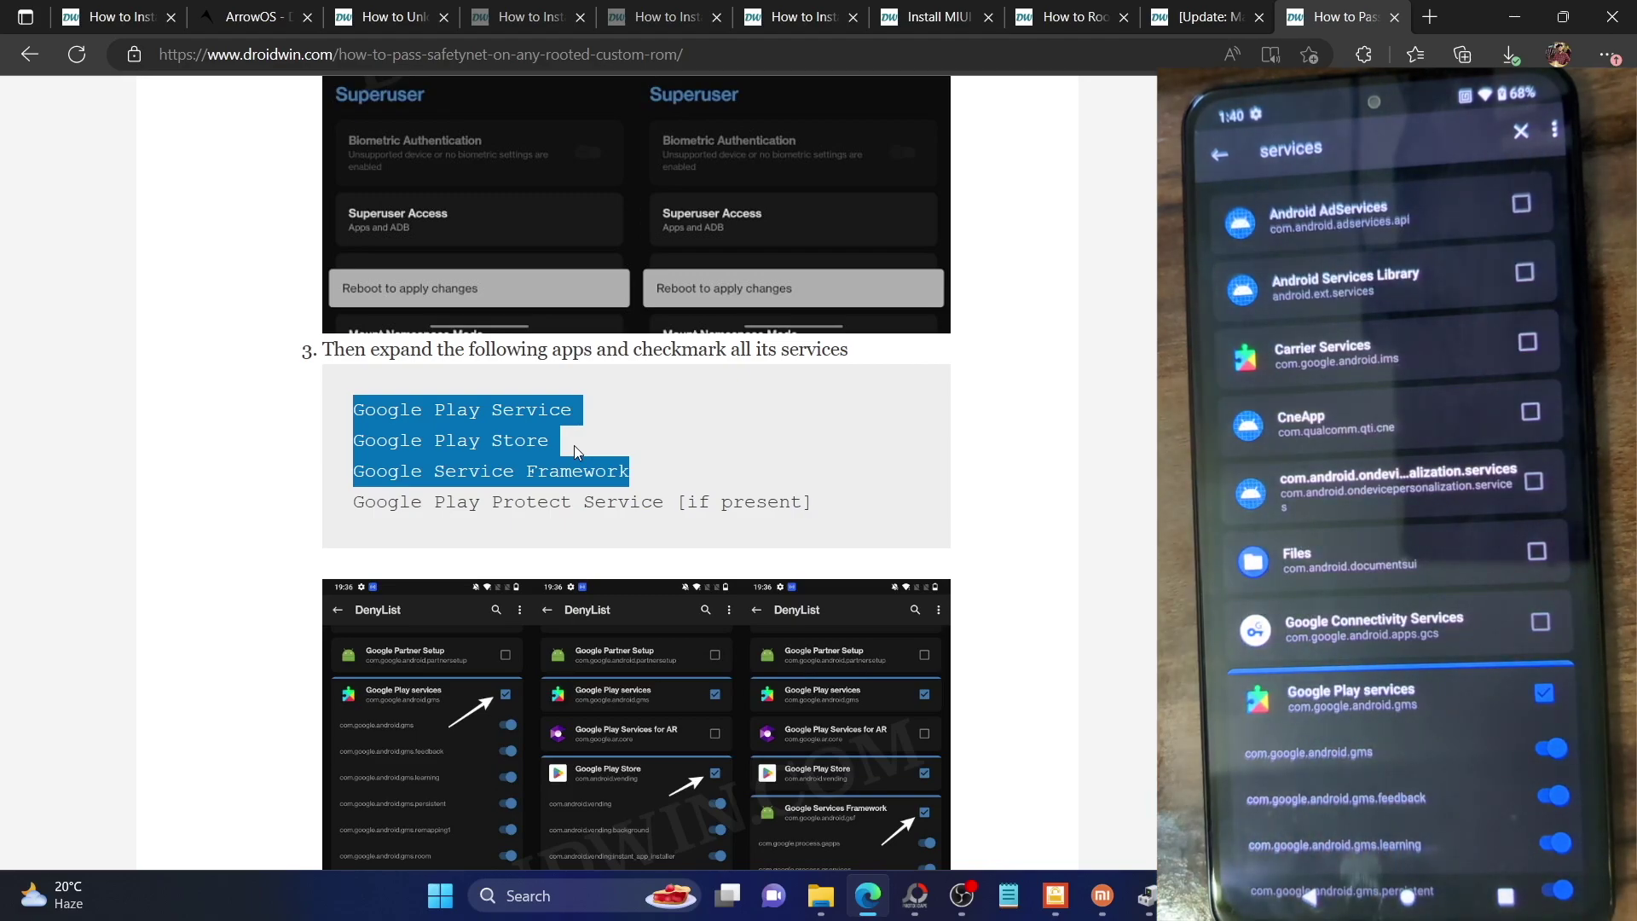
Highlight the Google Play Protect Service entry in the guide's app list, and read the notes below about banking apps and restarting
{"action": "triple_click", "coordinate": [526, 506]}
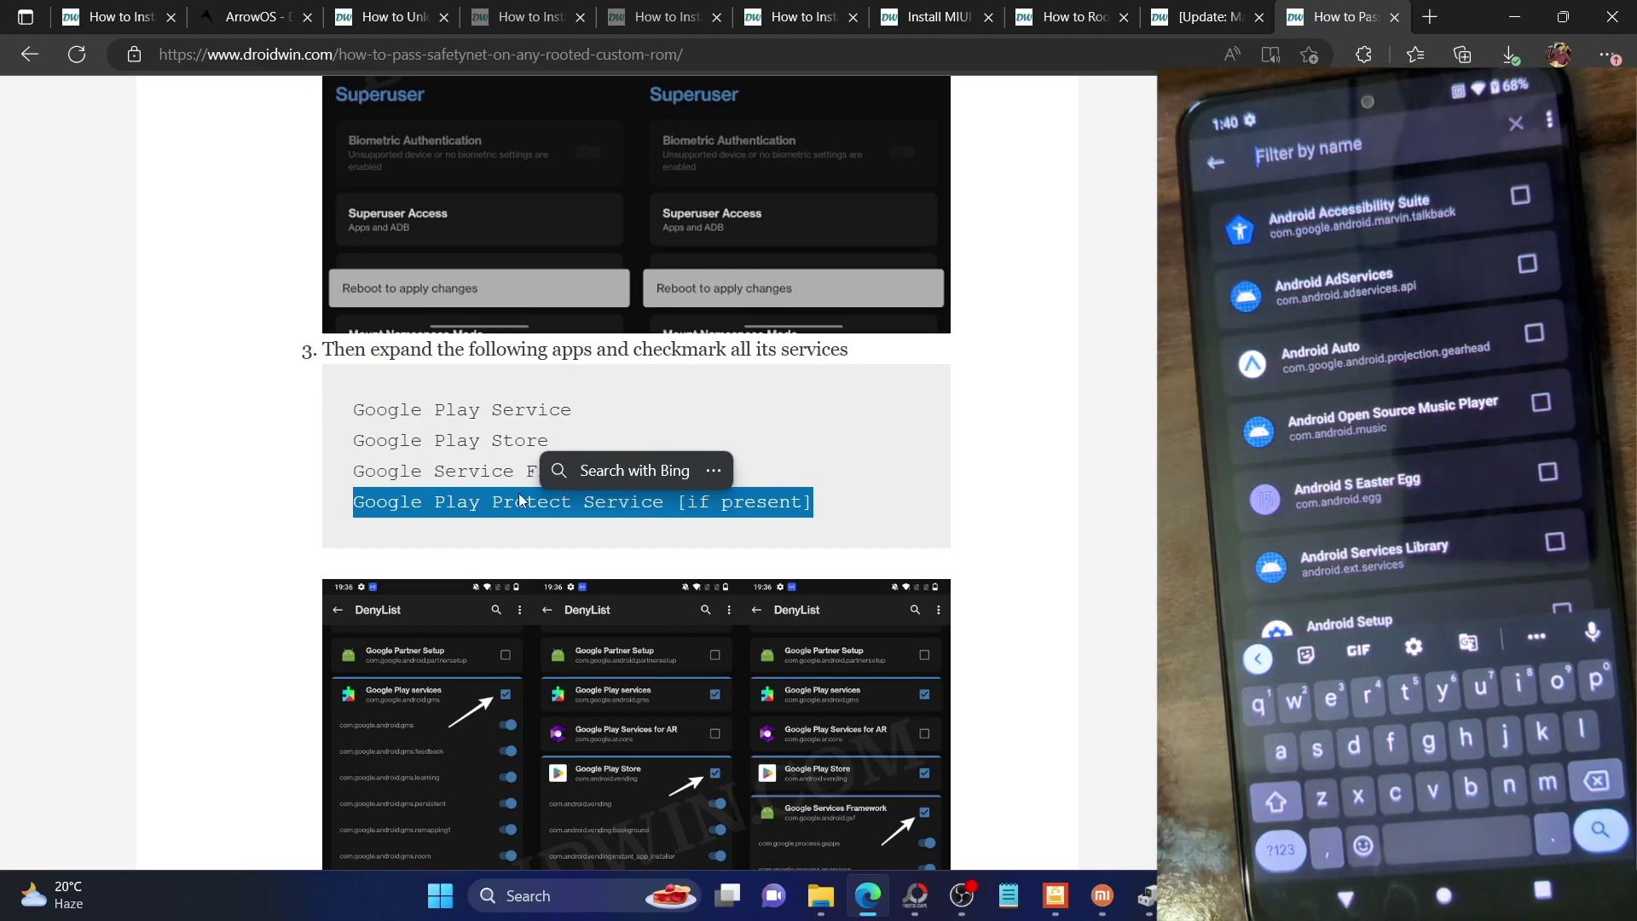
{"action": "double_click", "coordinate": [452, 422]}
{"action": "scroll", "coordinate": [451, 423], "scroll_direction": "down", "scroll_amount": 5}
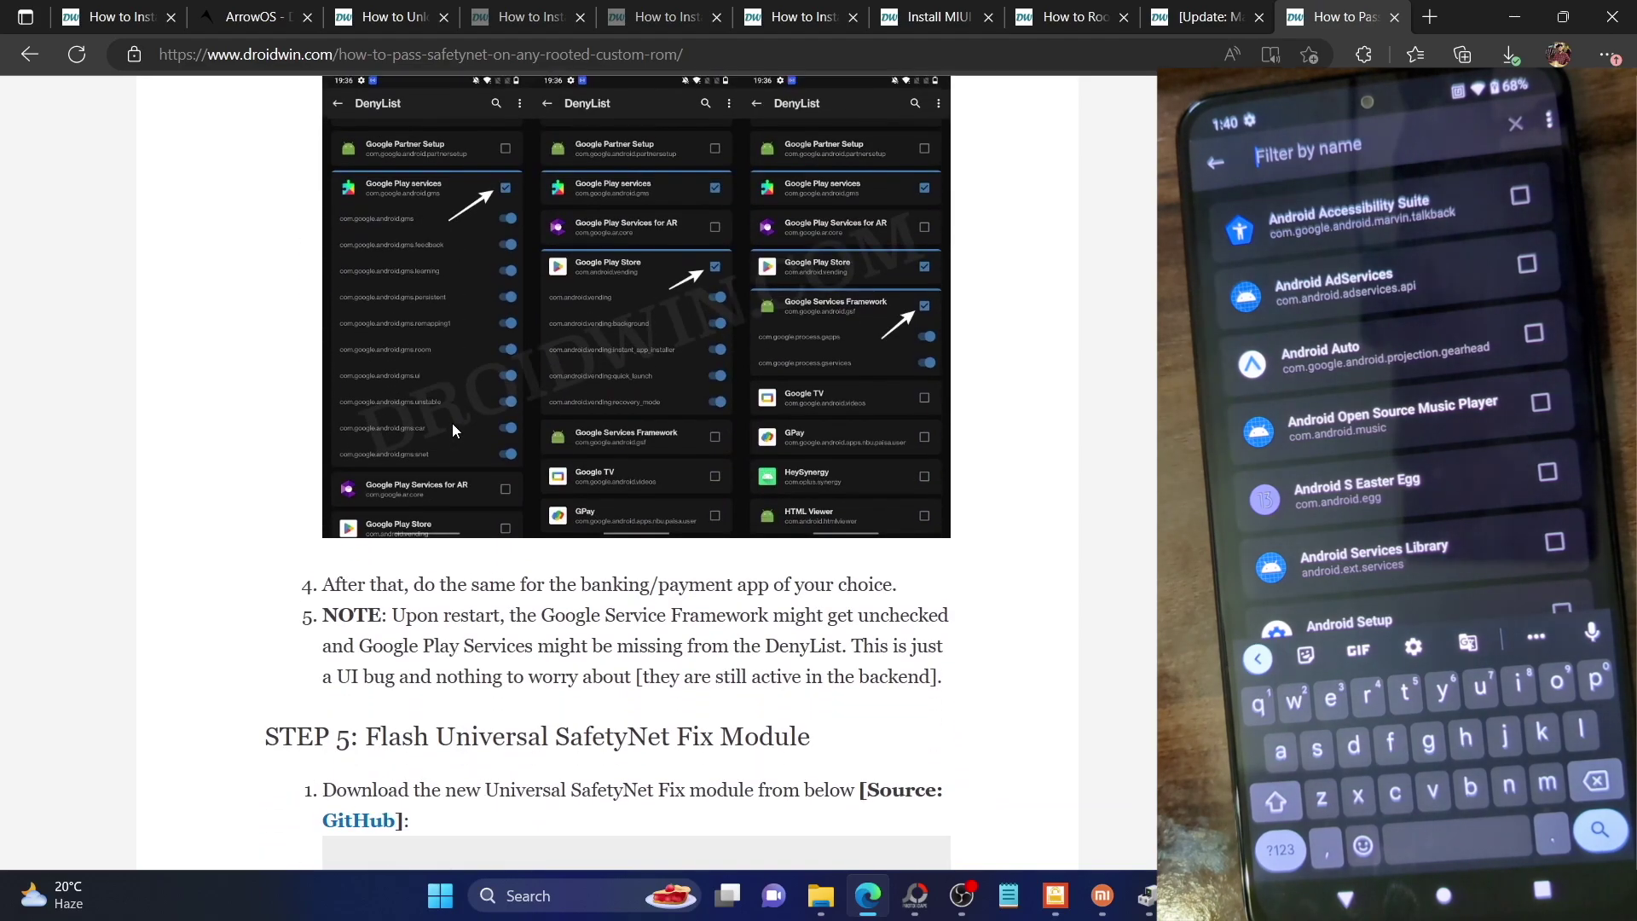